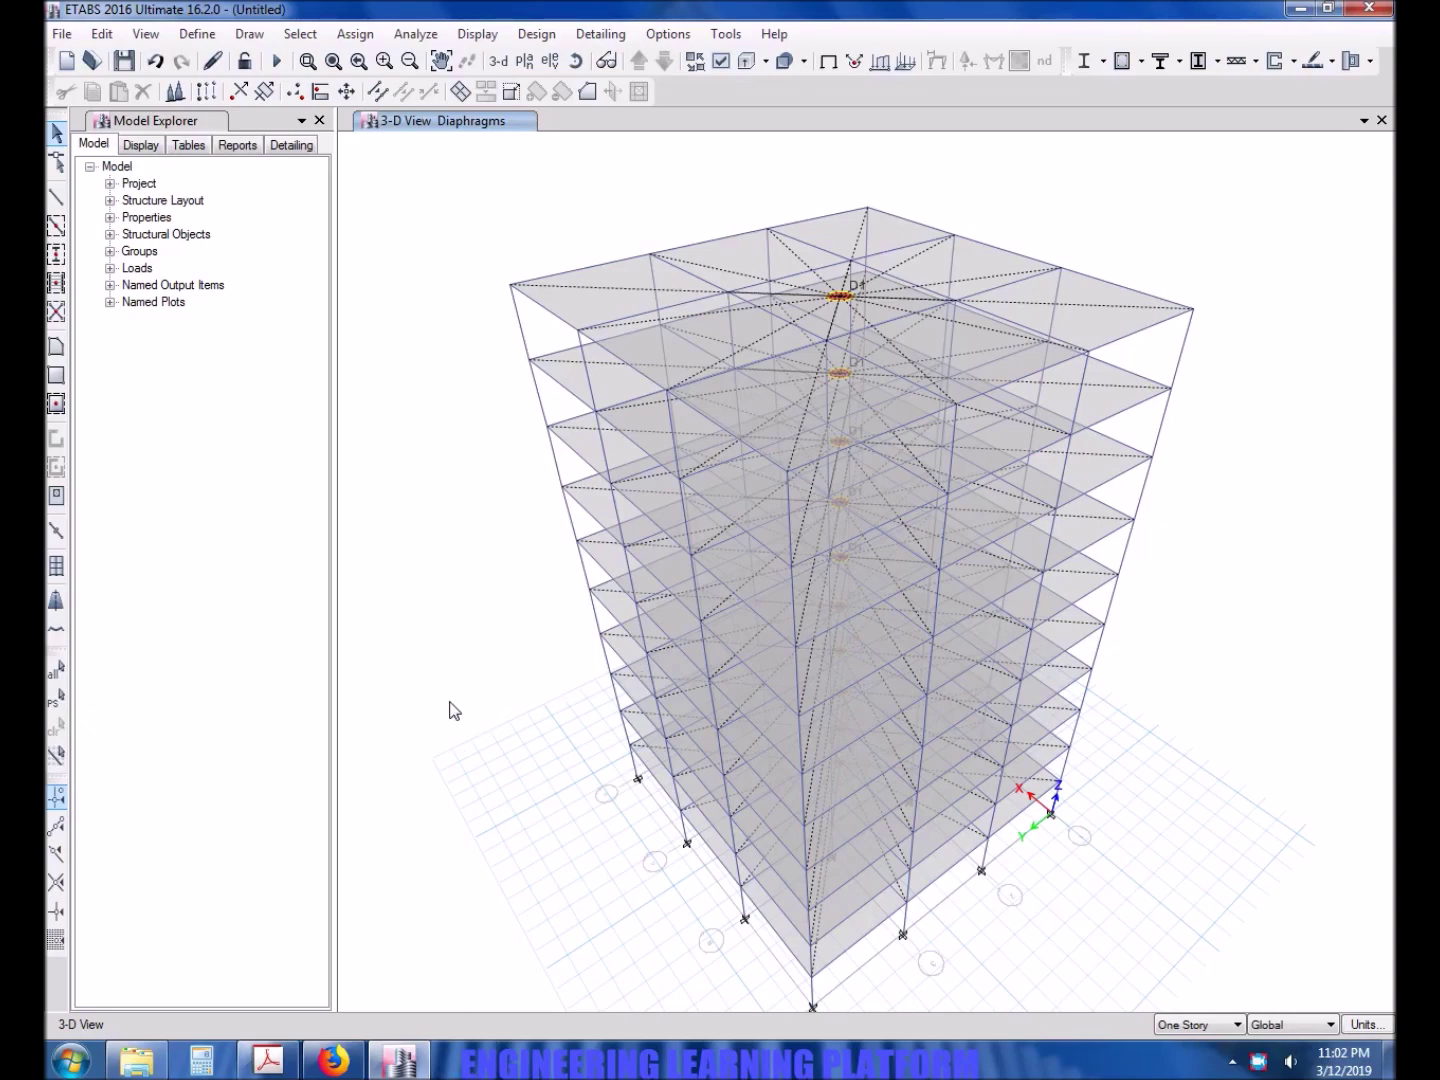
Check the top floor slab's Slab Information, then close it
{"action": "middle_click_drag", "start_coordinate": [489, 816], "coordinate": [478, 803]}
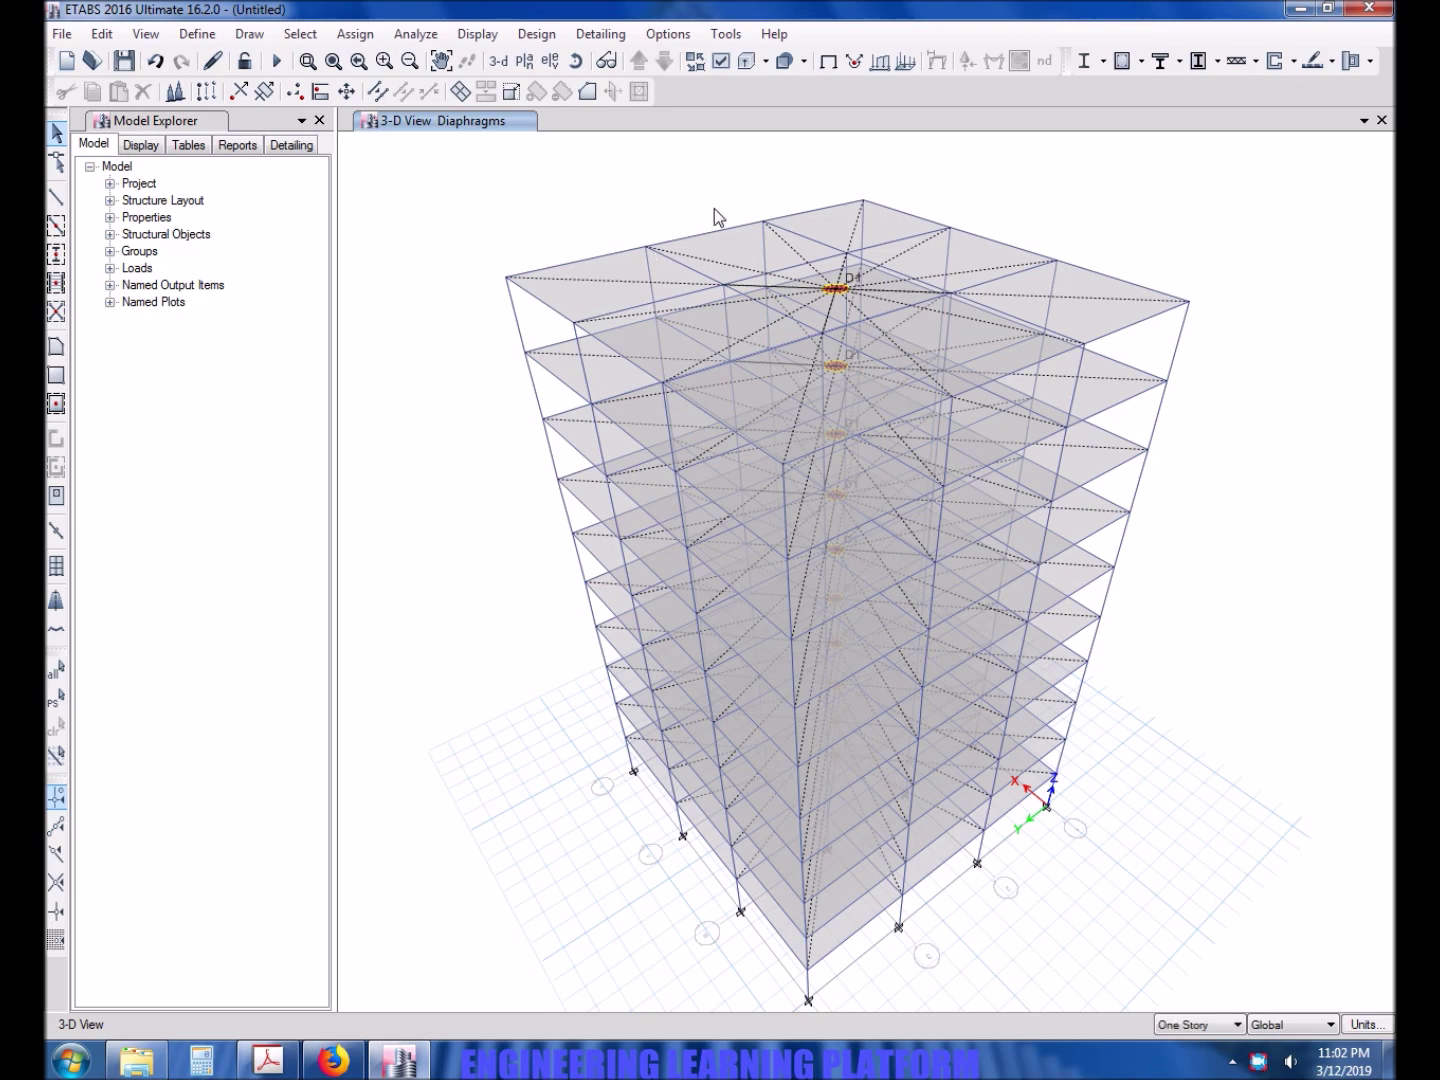
{"action": "left_click", "coordinate": [975, 252]}
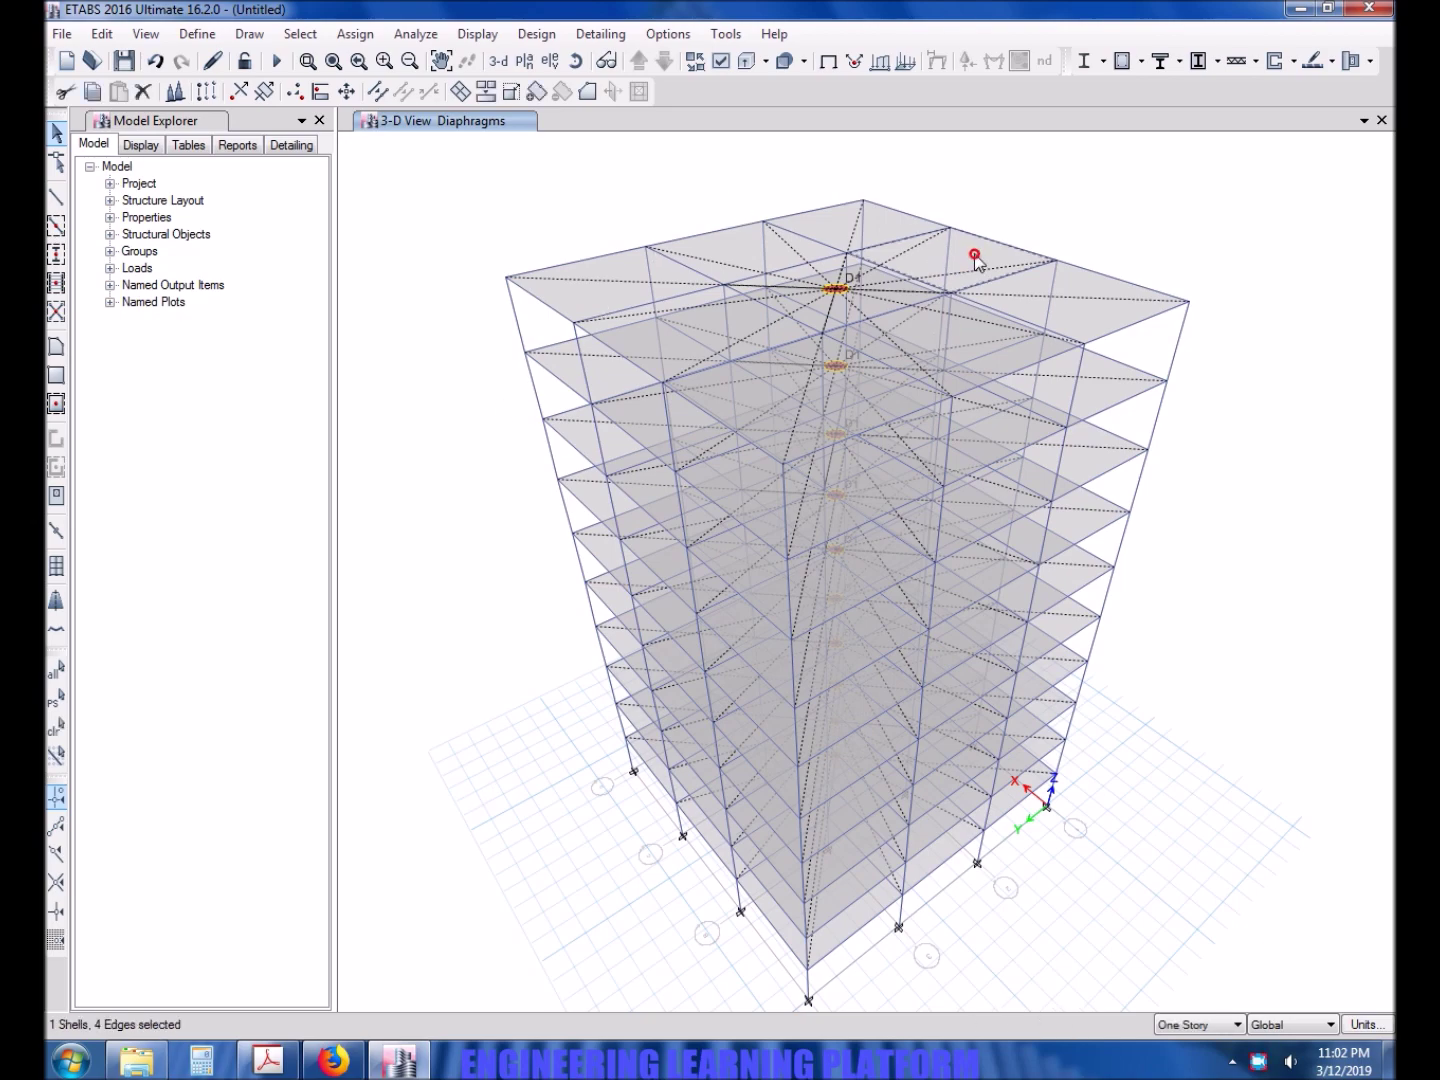
{"action": "right_click", "coordinate": [977, 251]}
{"action": "left_click", "coordinate": [672, 838]}
Orbit to look down on the building, then return to a tilted perspective
{"action": "middle_click_drag", "start_coordinate": [1311, 270], "coordinate": [1293, 451], "text": "shift"}
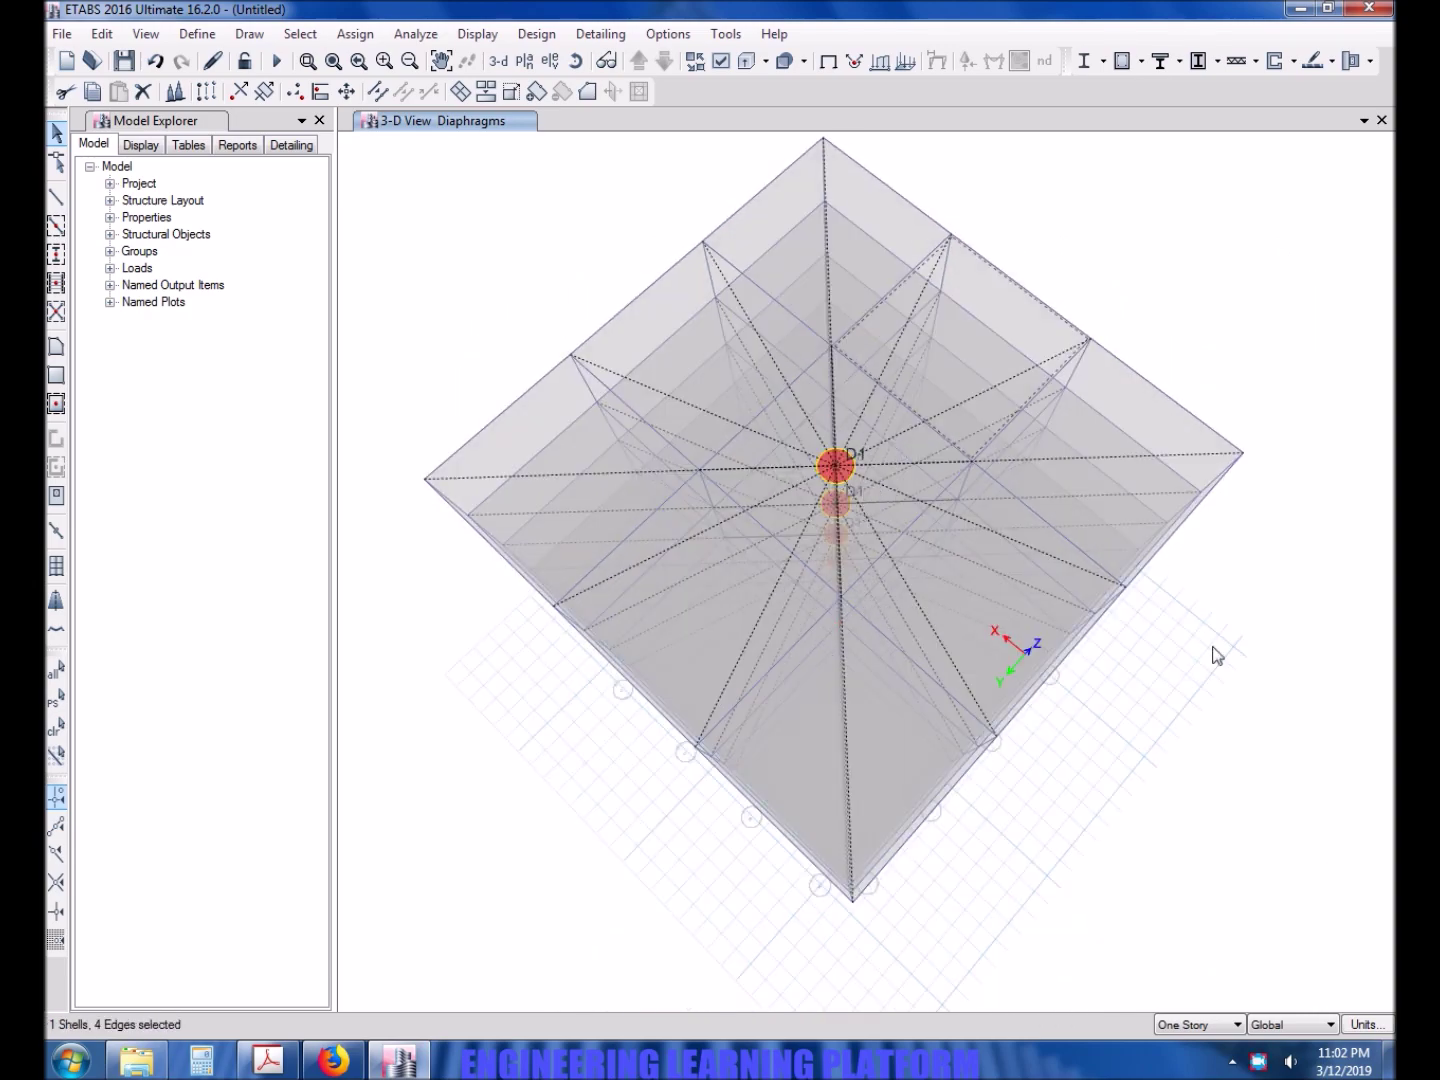
{"action": "middle_click_drag", "start_coordinate": [1215, 652], "coordinate": [1244, 570], "text": "shift"}
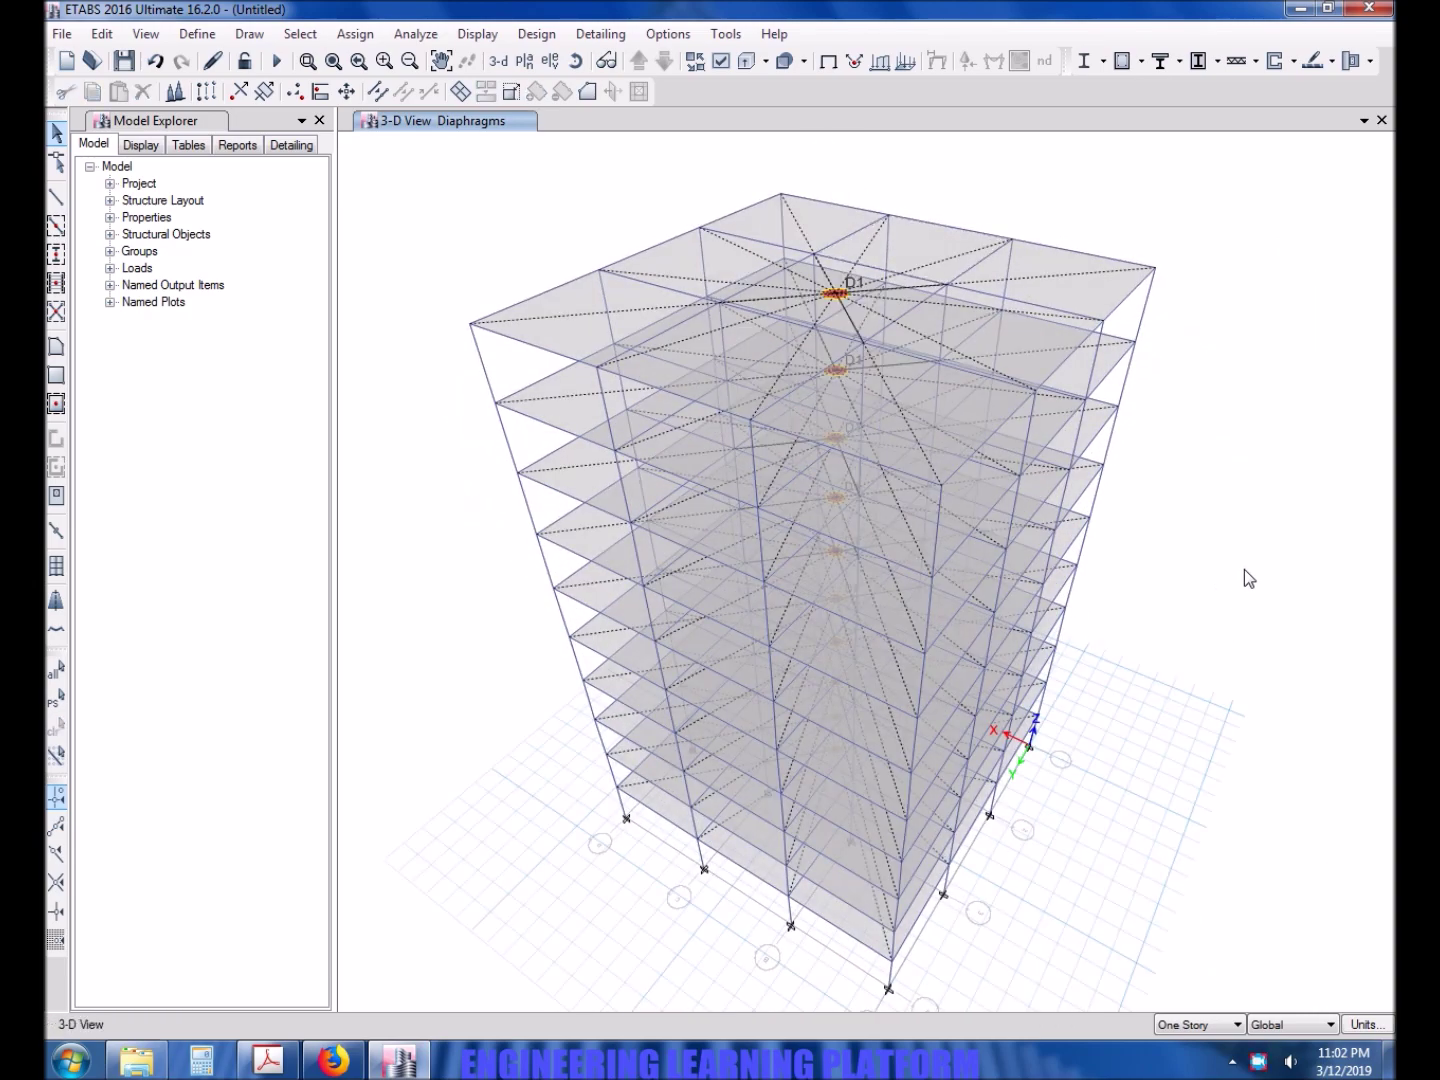
{"action": "left_click", "coordinate": [199, 36]}
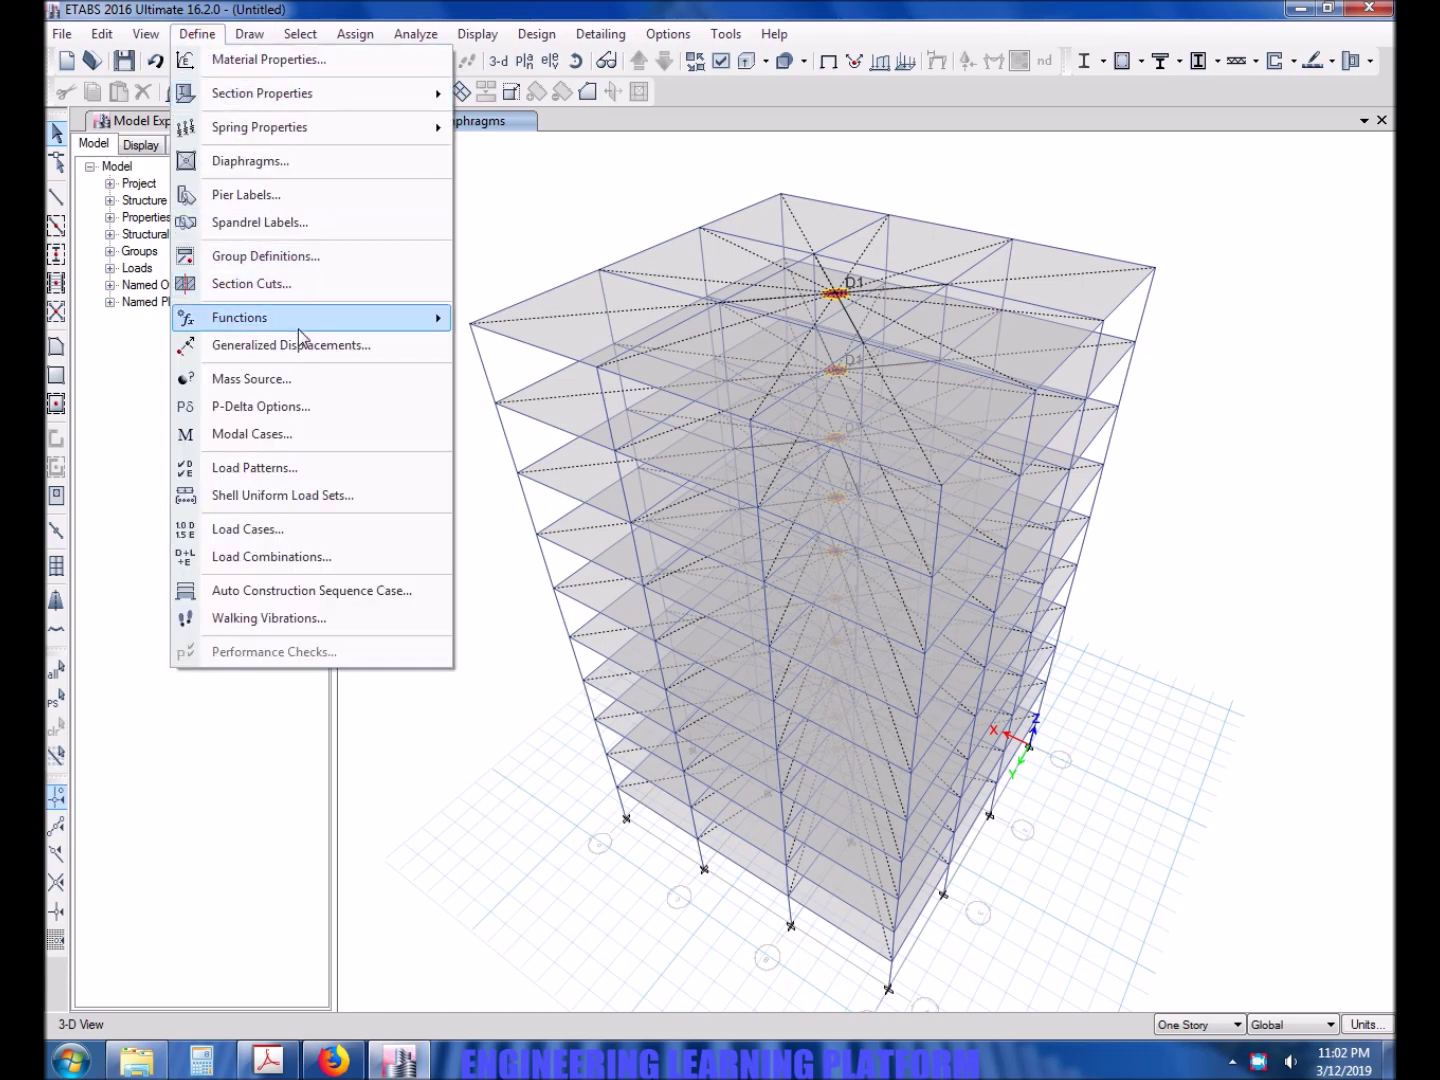
Confirm the mass source uses the Dead pattern with multiplier 1, then bring up Load Patterns
{"action": "left_click", "coordinate": [300, 378]}
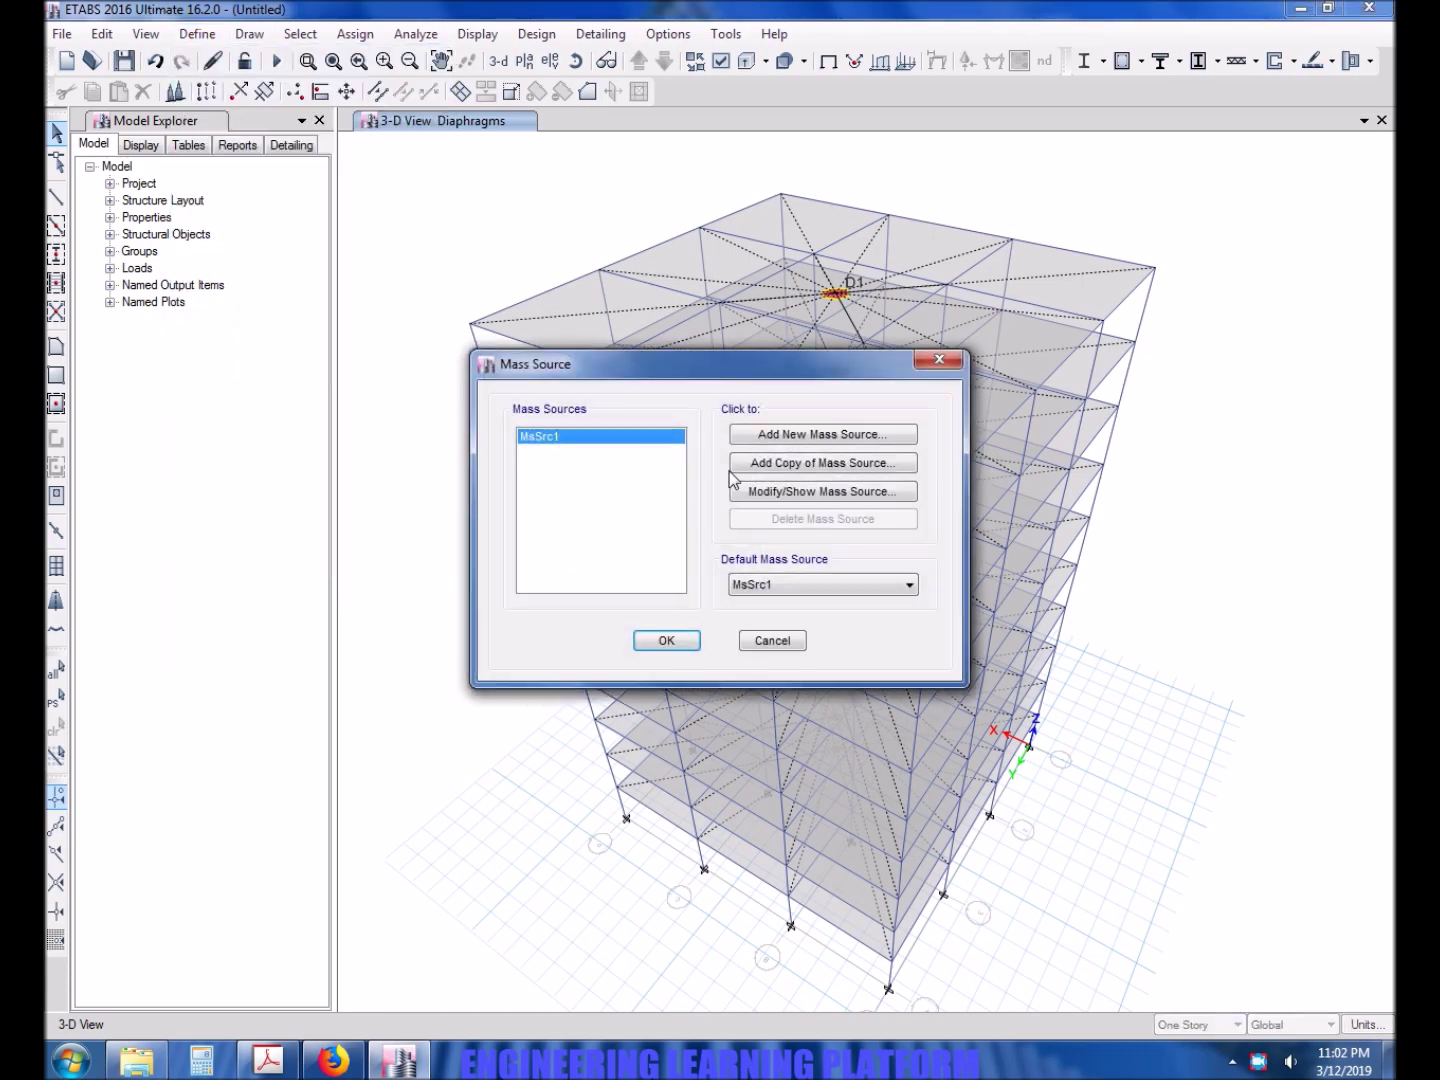
{"action": "left_click", "coordinate": [806, 491]}
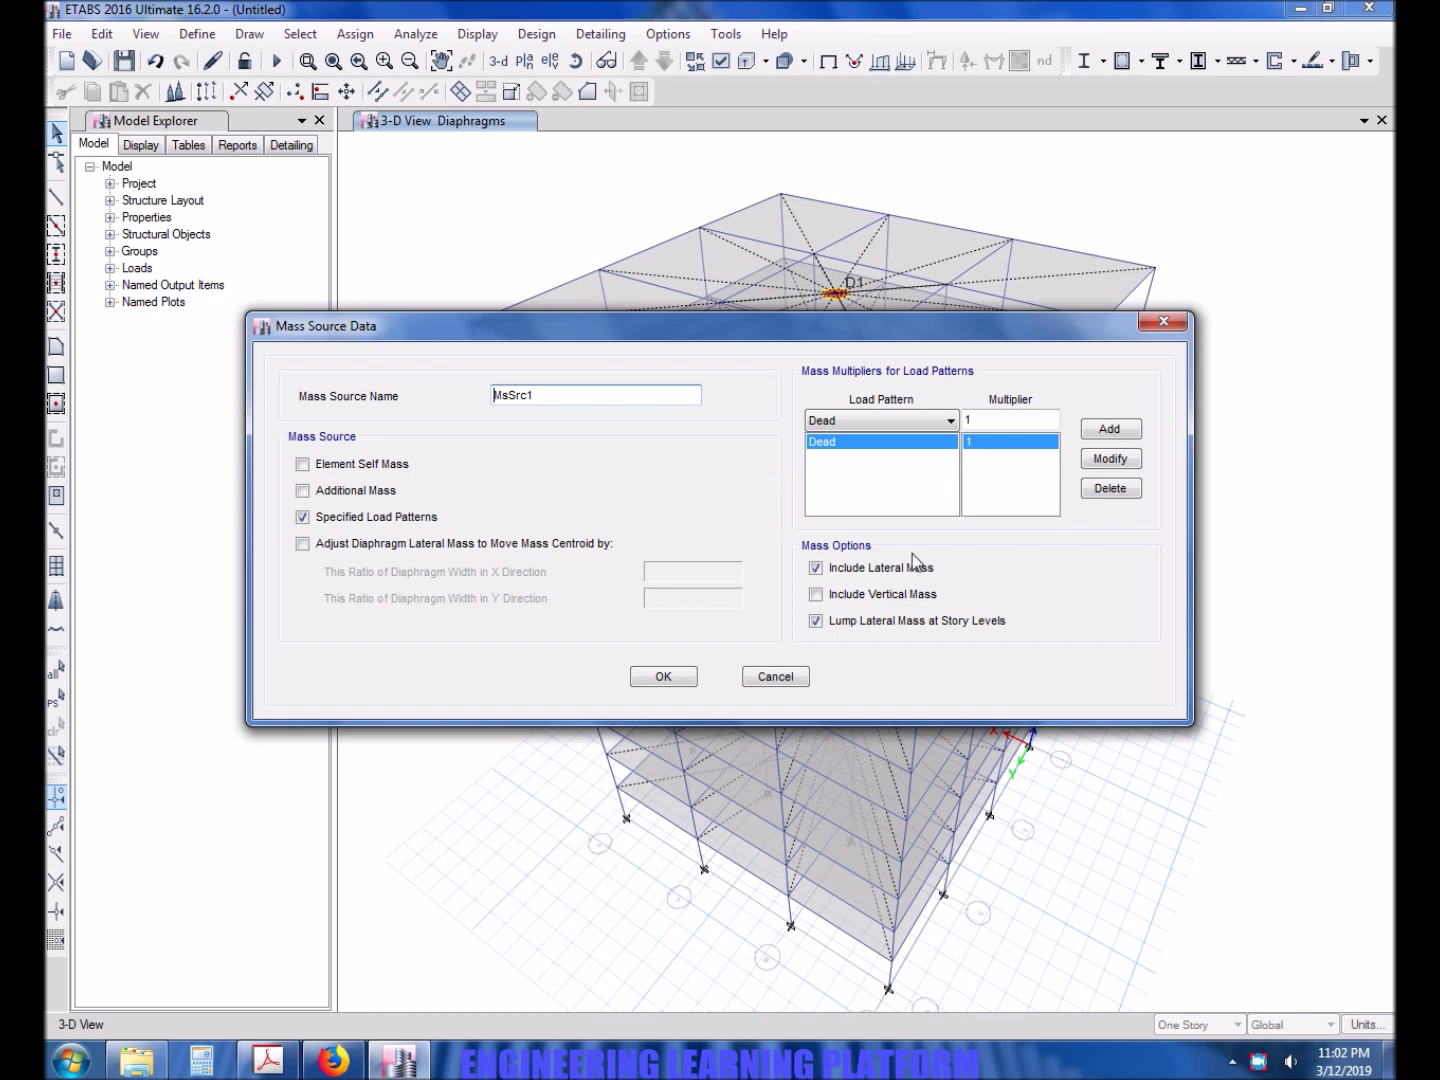
{"action": "left_click", "coordinate": [663, 676]}
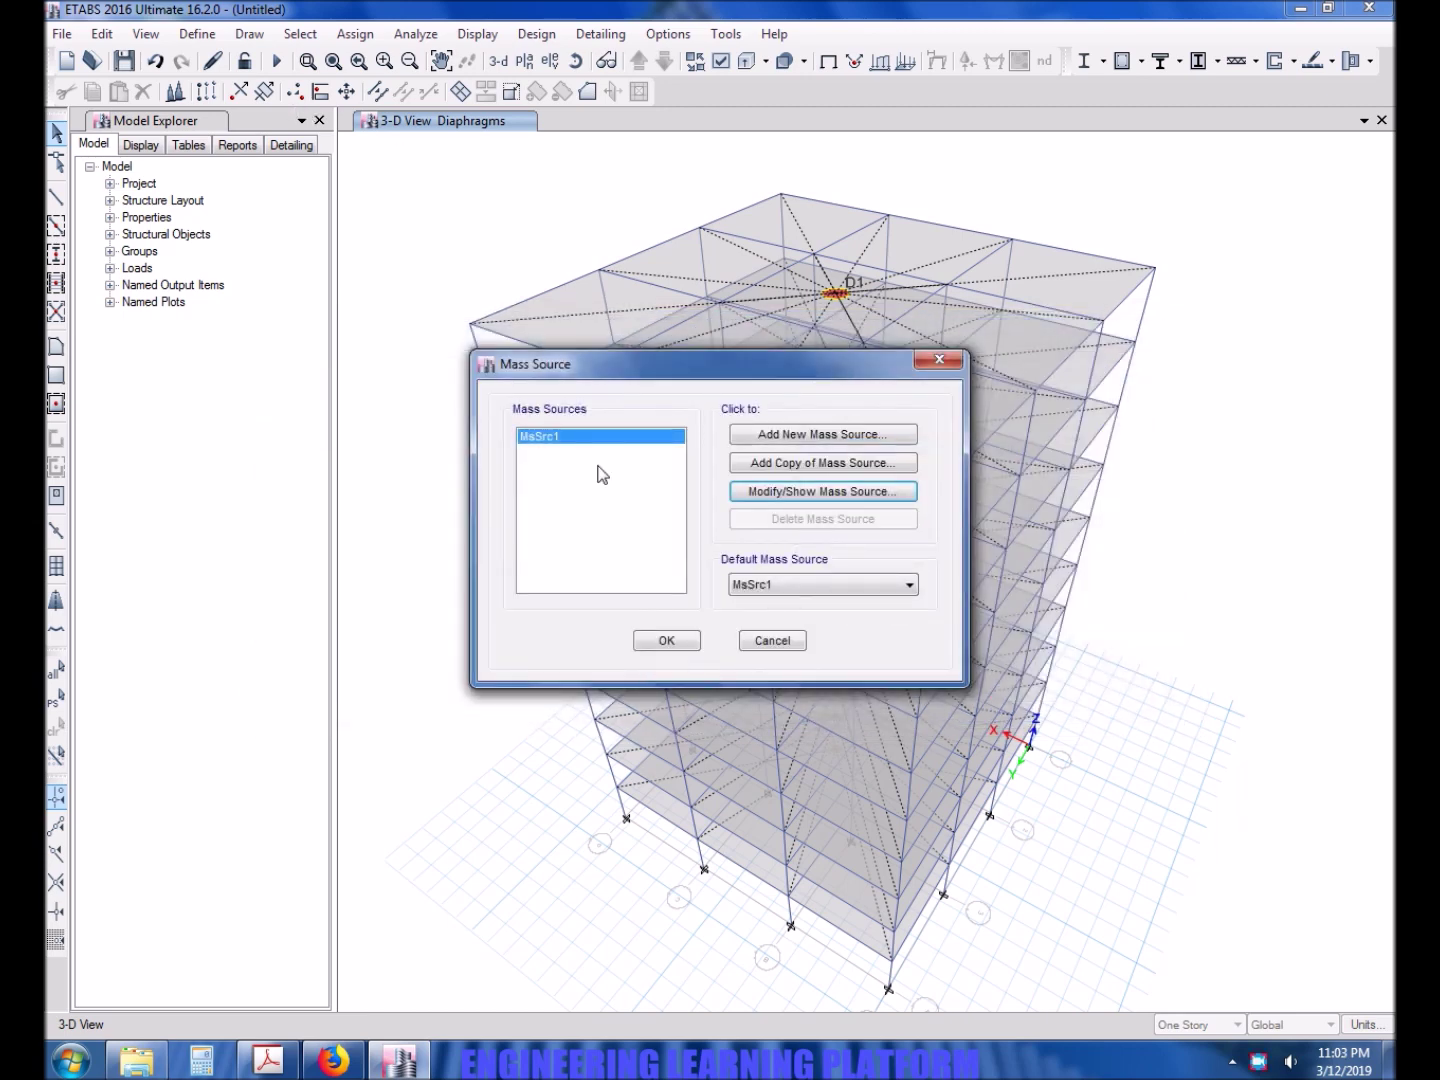
{"action": "left_click", "coordinate": [667, 640]}
{"action": "left_click", "coordinate": [197, 34]}
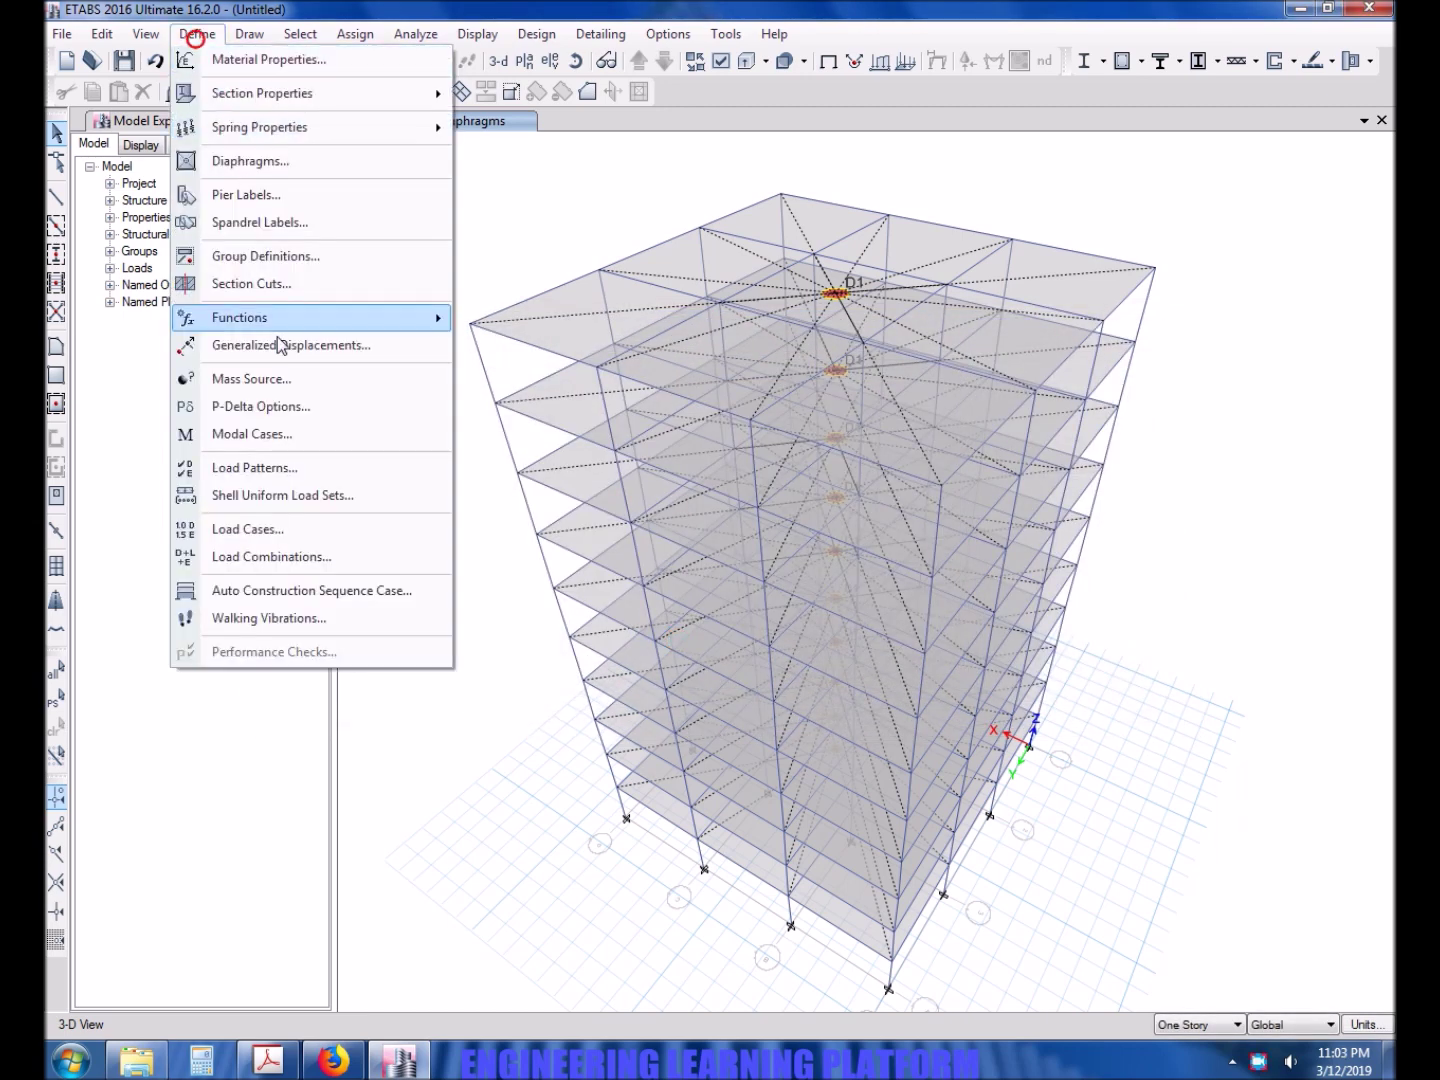
{"action": "left_click", "coordinate": [312, 493]}
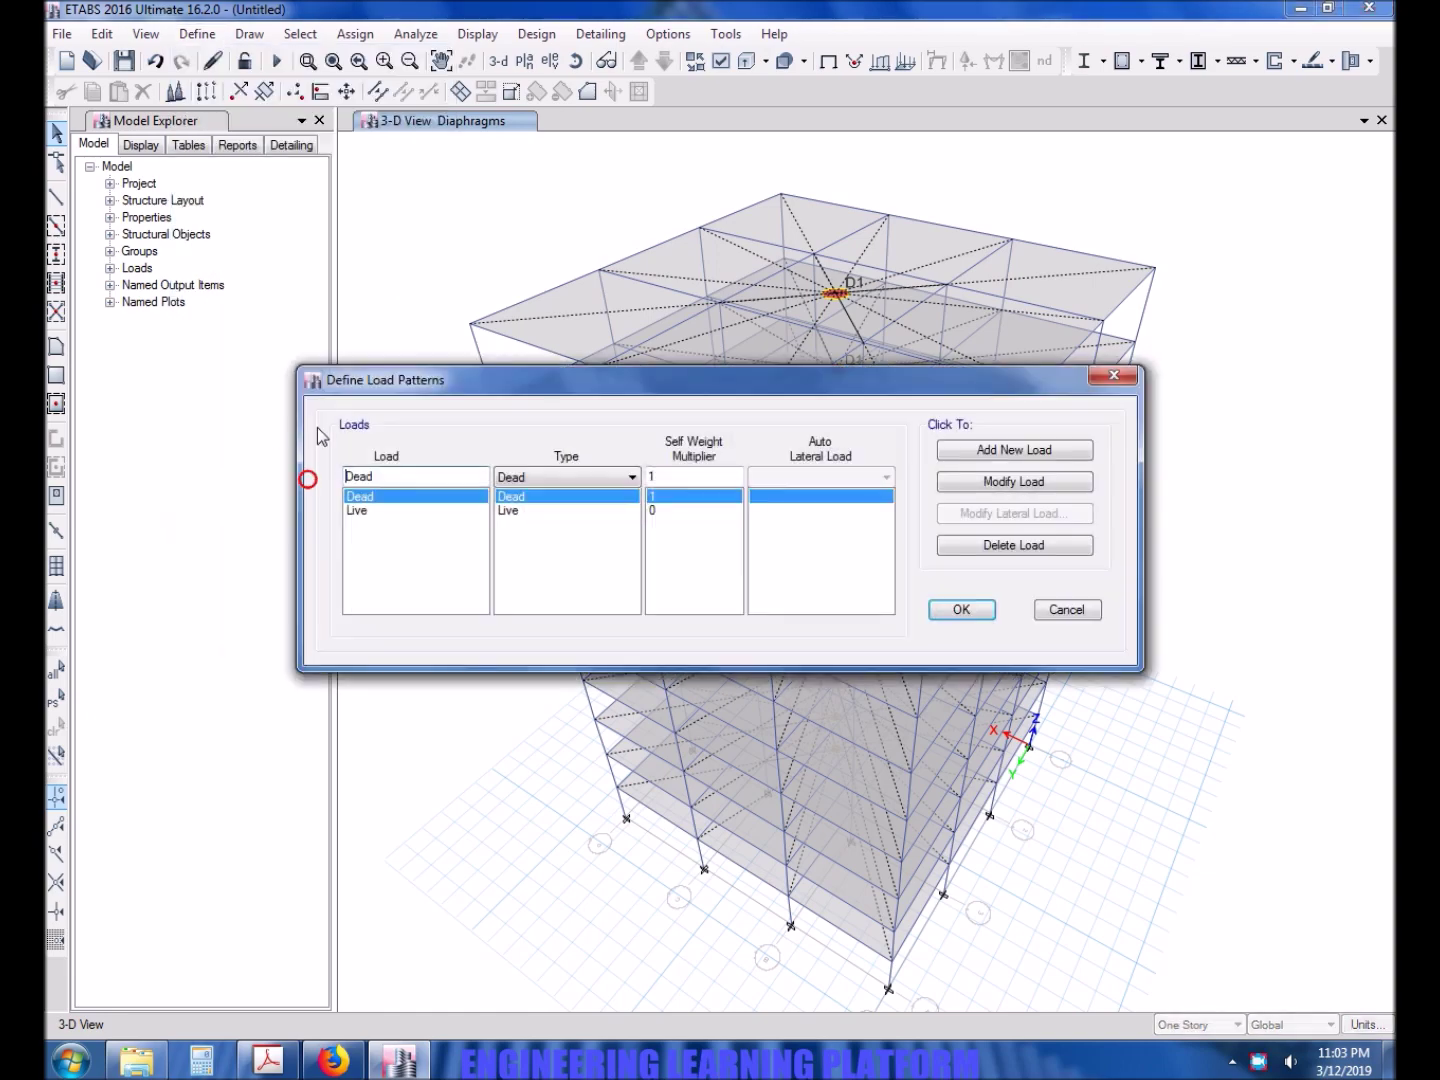
Add seismic load pattern EX with UBC 97 auto lateral load
{"action": "left_click_drag", "start_coordinate": [406, 481], "coordinate": [291, 487]}
{"action": "type", "text": "EX"}
{"action": "left_click", "coordinate": [606, 482]}
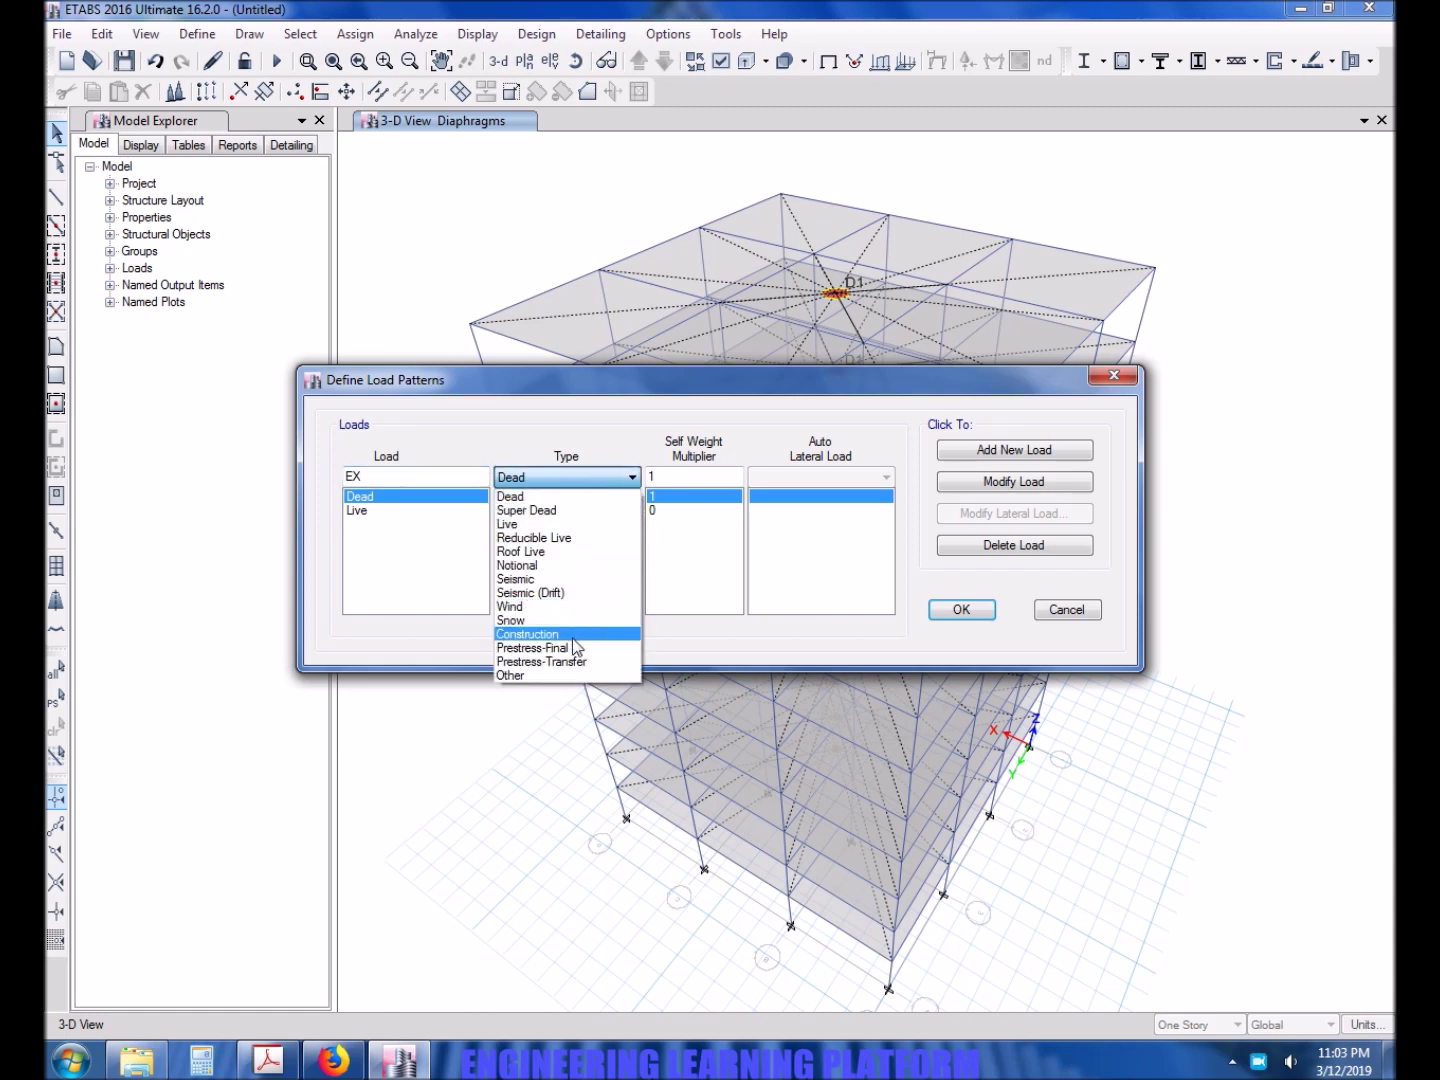
{"action": "left_click", "coordinate": [569, 577]}
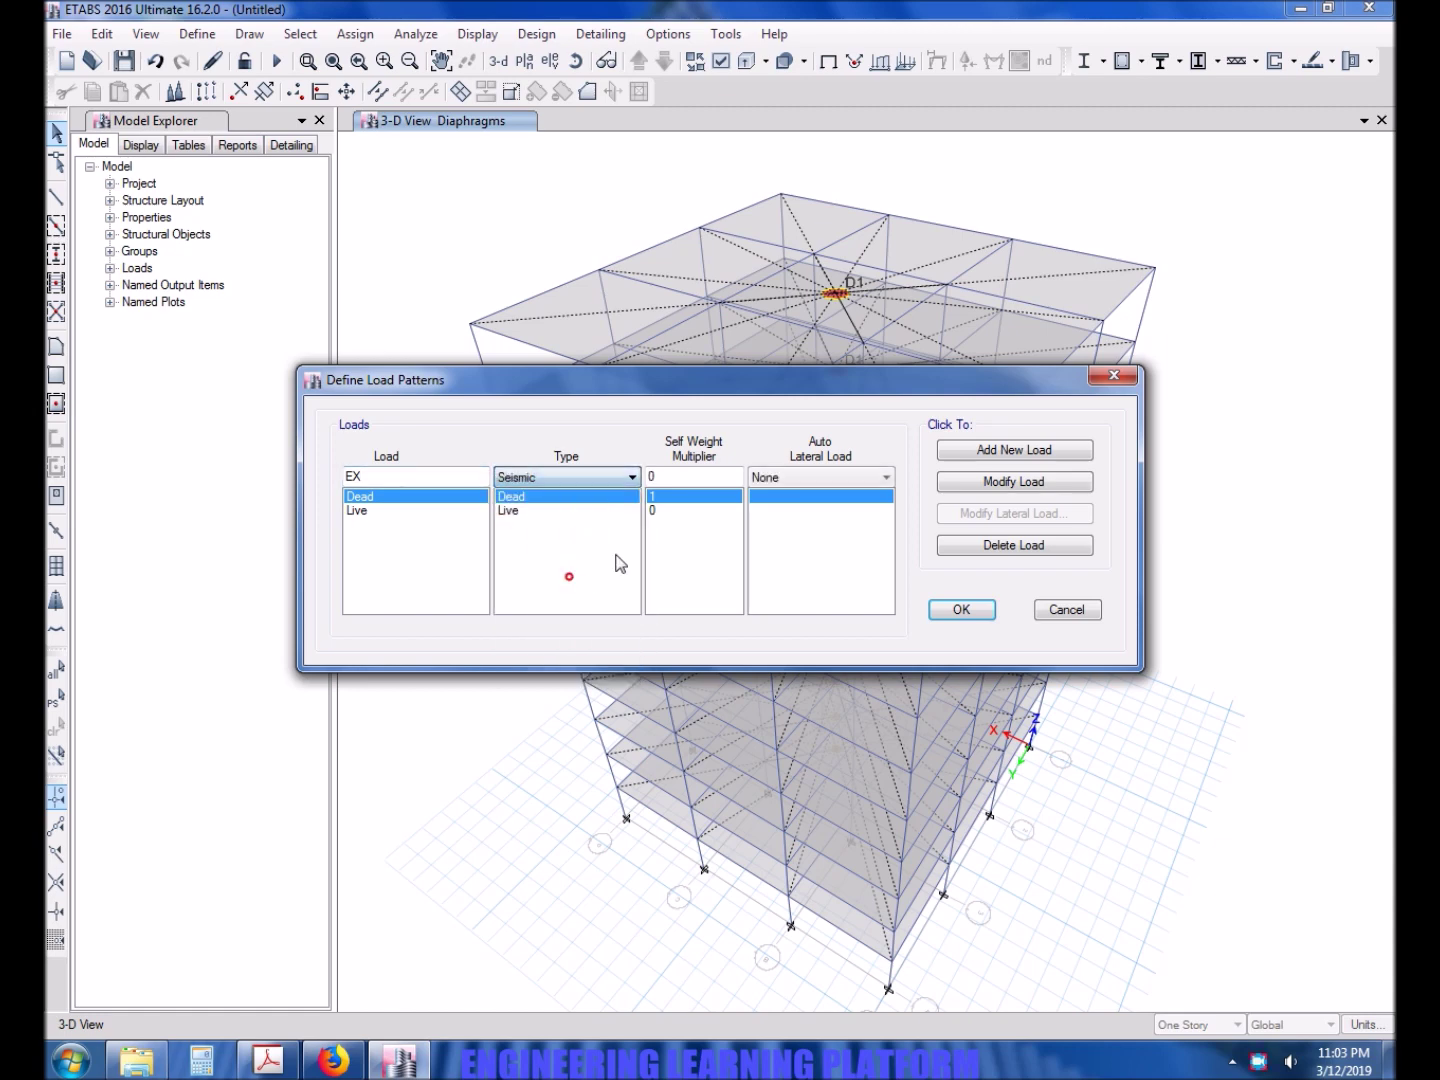
{"action": "left_click", "coordinate": [787, 480]}
{"action": "left_click", "coordinate": [805, 813]}
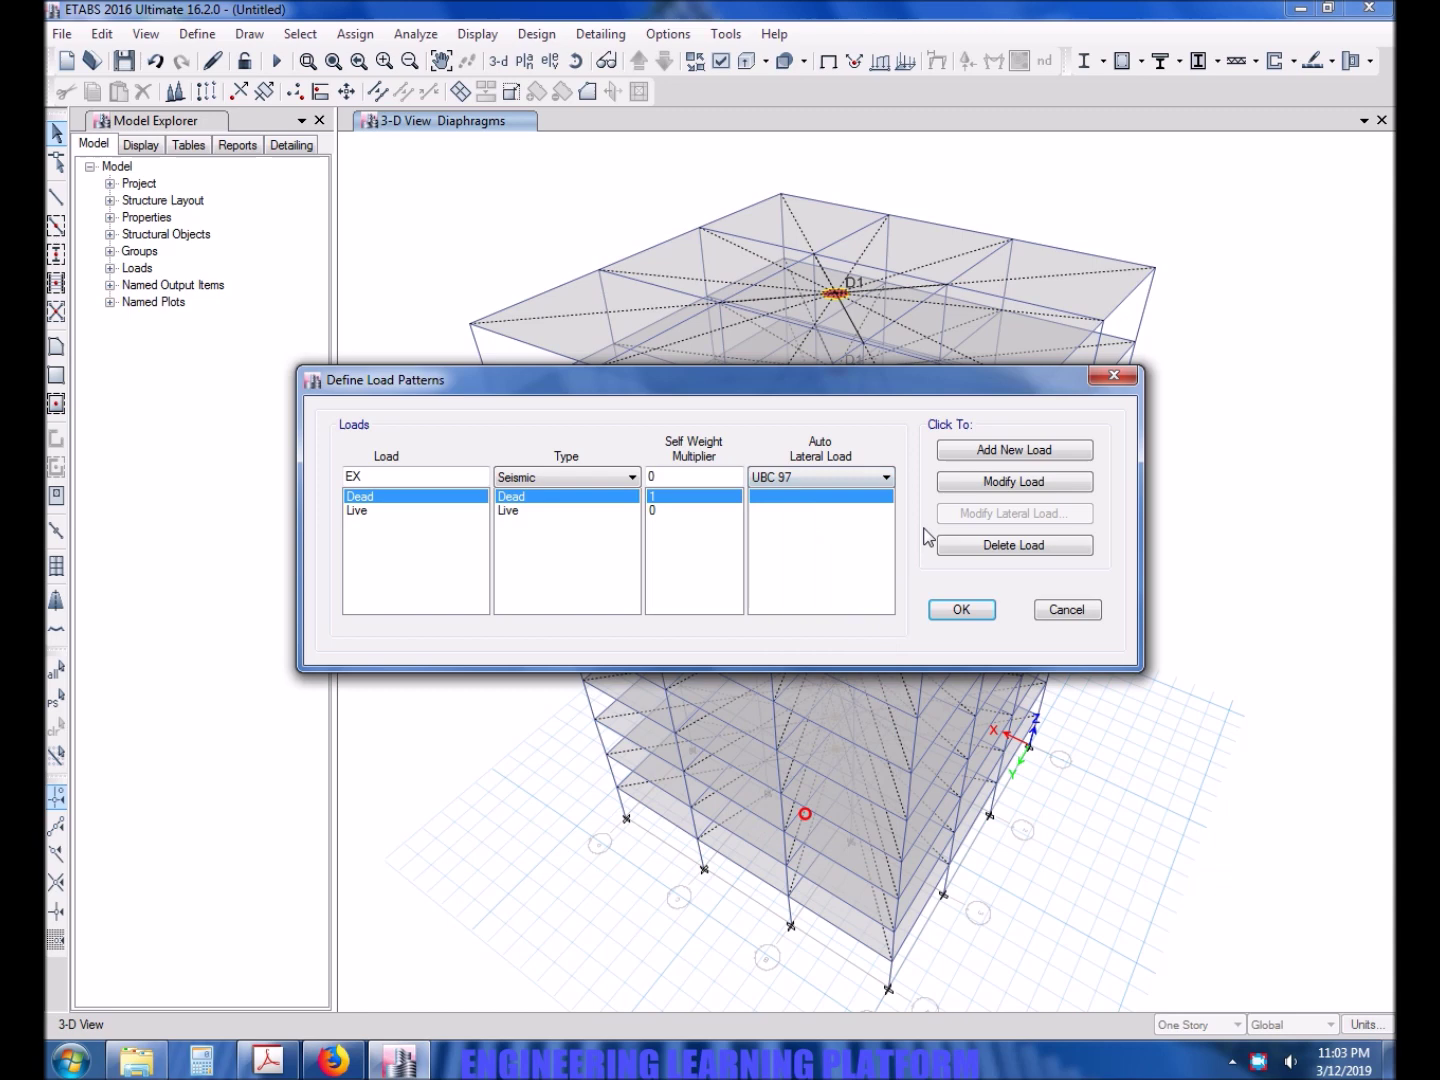
{"action": "left_click", "coordinate": [988, 451]}
Add the EY, EY DRIFT and EX DRIFT seismic load patterns
{"action": "key", "text": "BackSpace"}
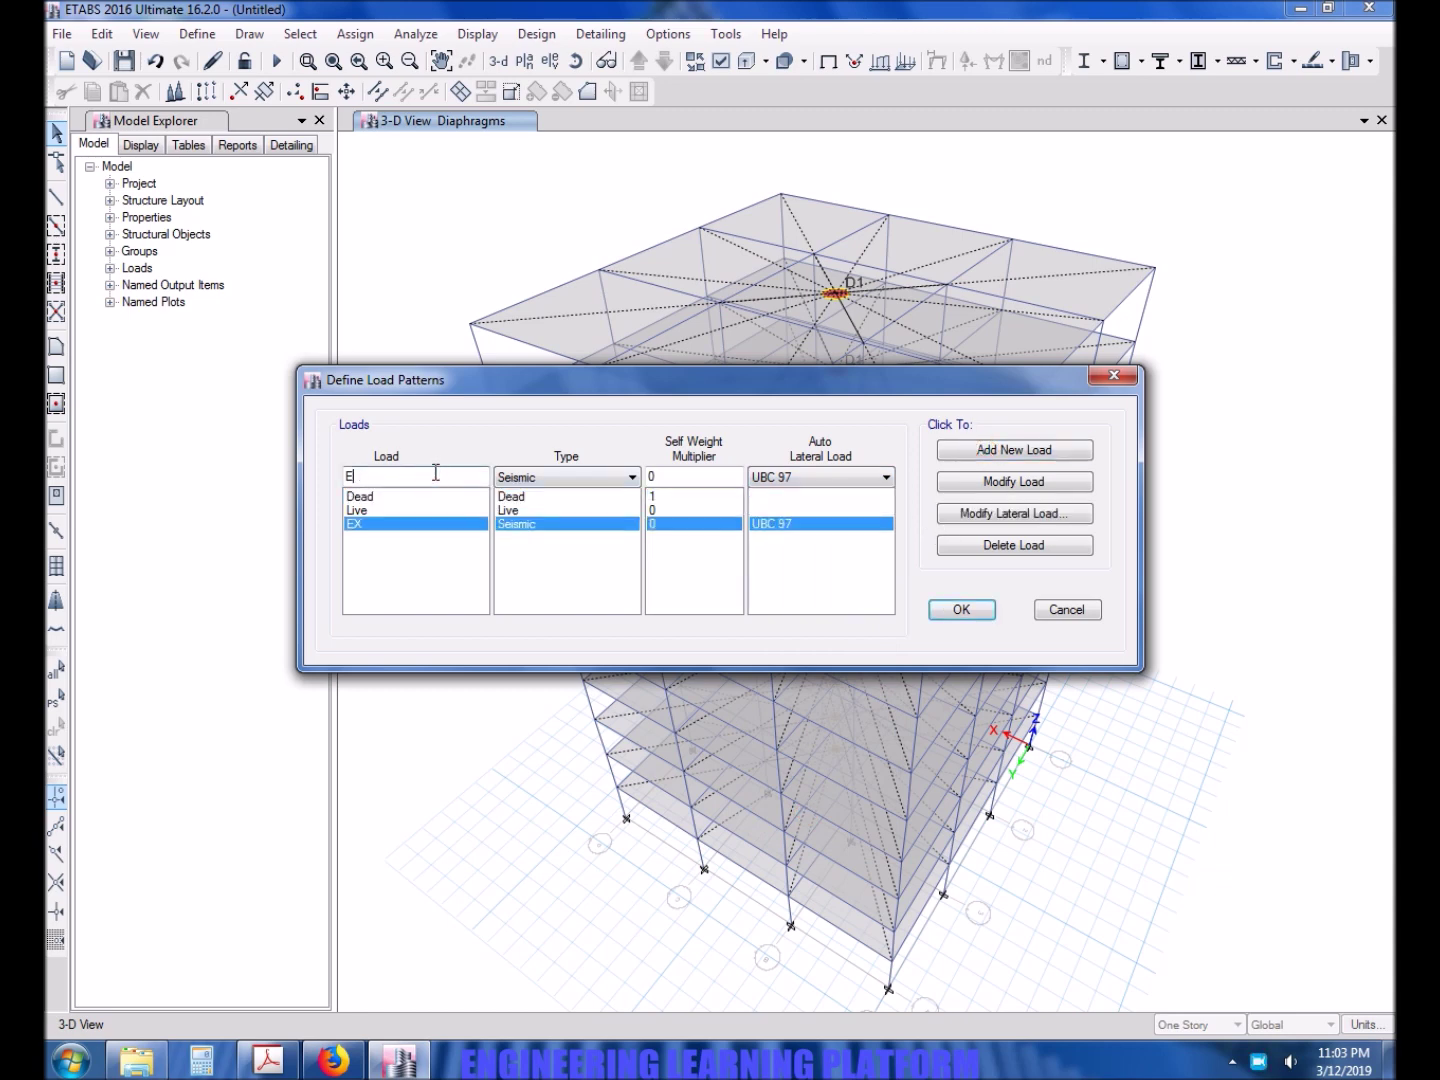
{"action": "type", "text": "Y"}
{"action": "left_click", "coordinate": [985, 451]}
{"action": "left_click", "coordinate": [392, 481]}
{"action": "type", "text": "DRIFT"}
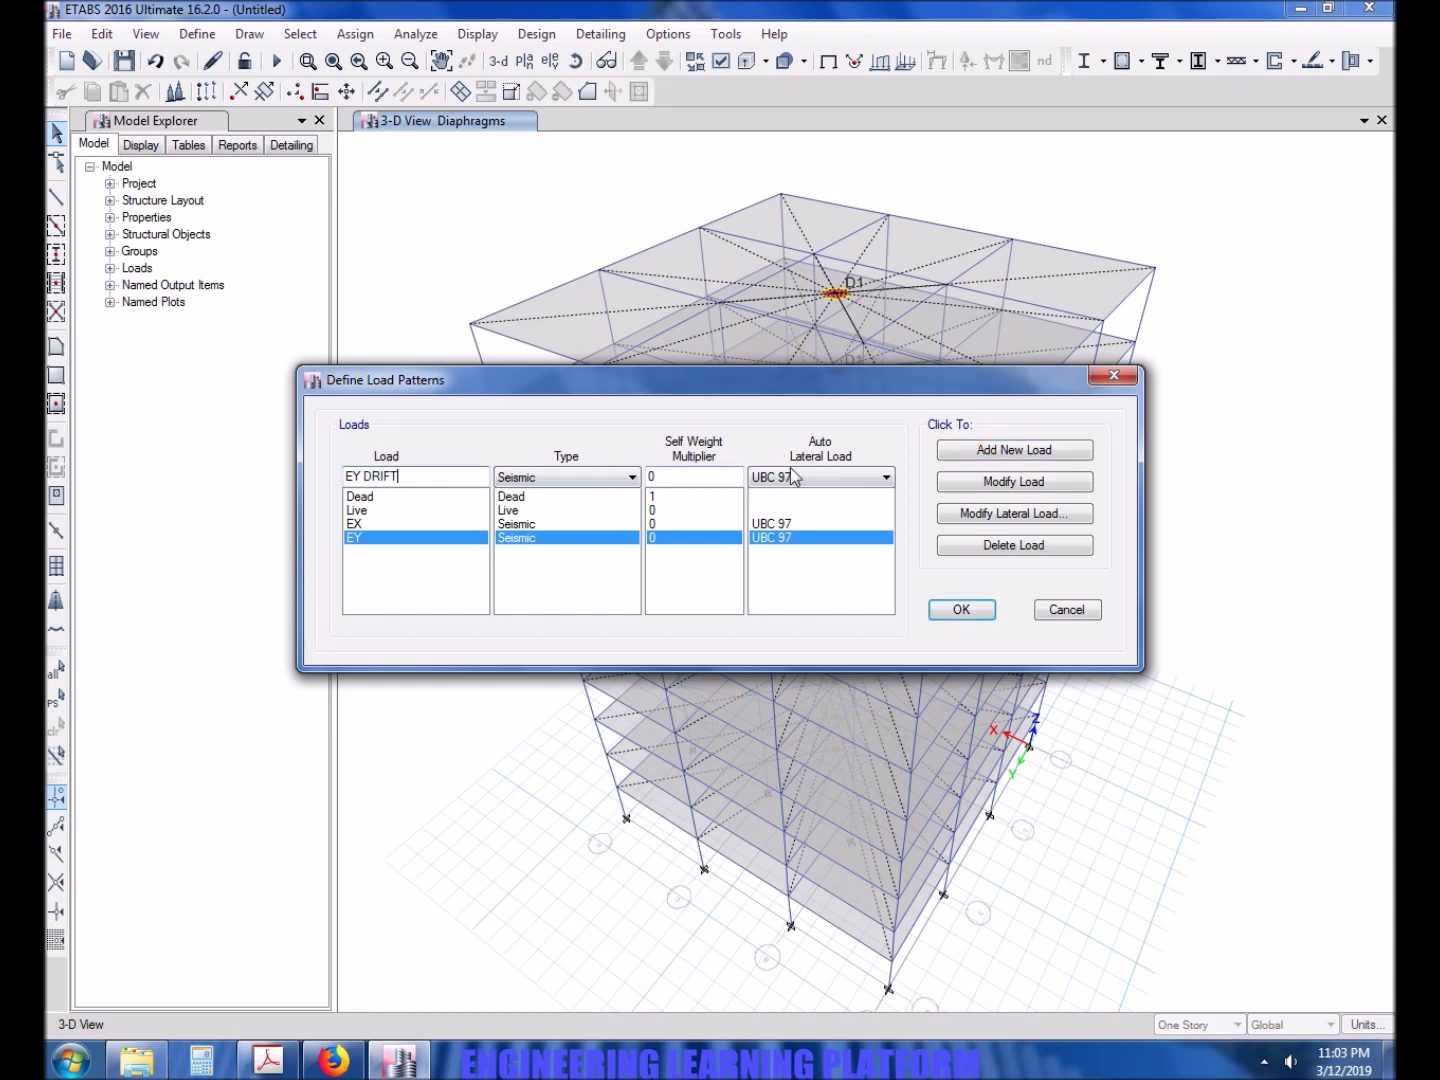
{"action": "left_click", "coordinate": [975, 452]}
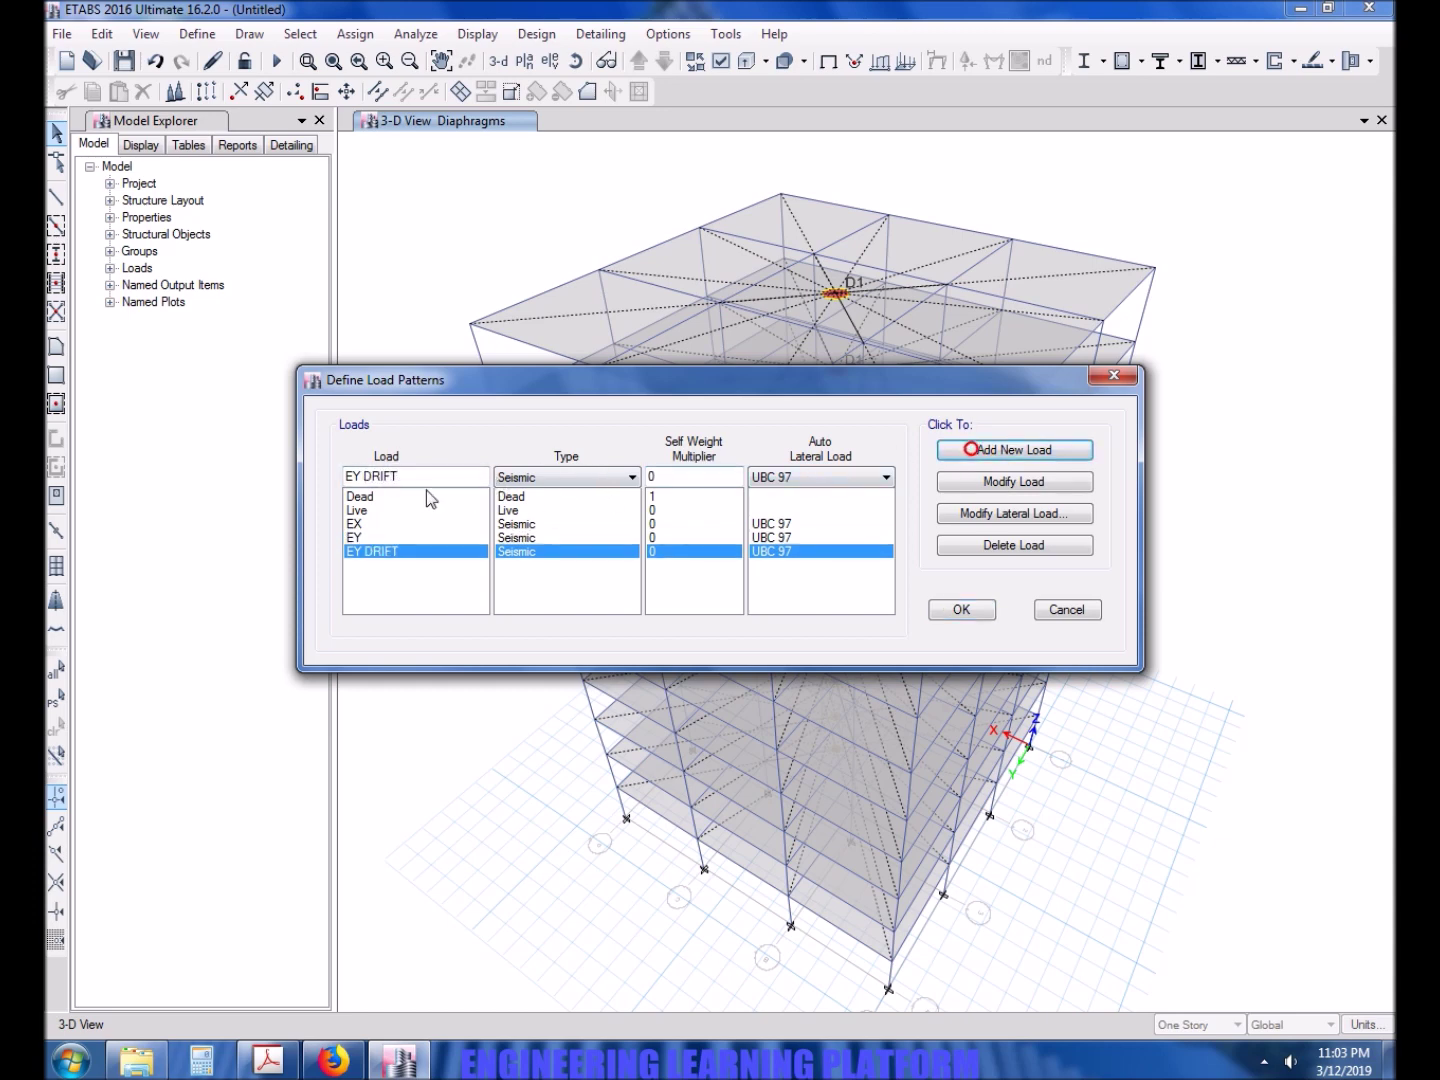
{"action": "left_click", "coordinate": [360, 476]}
{"action": "key", "text": "BackSpace"}
{"action": "type", "text": "X"}
{"action": "left_click", "coordinate": [975, 450]}
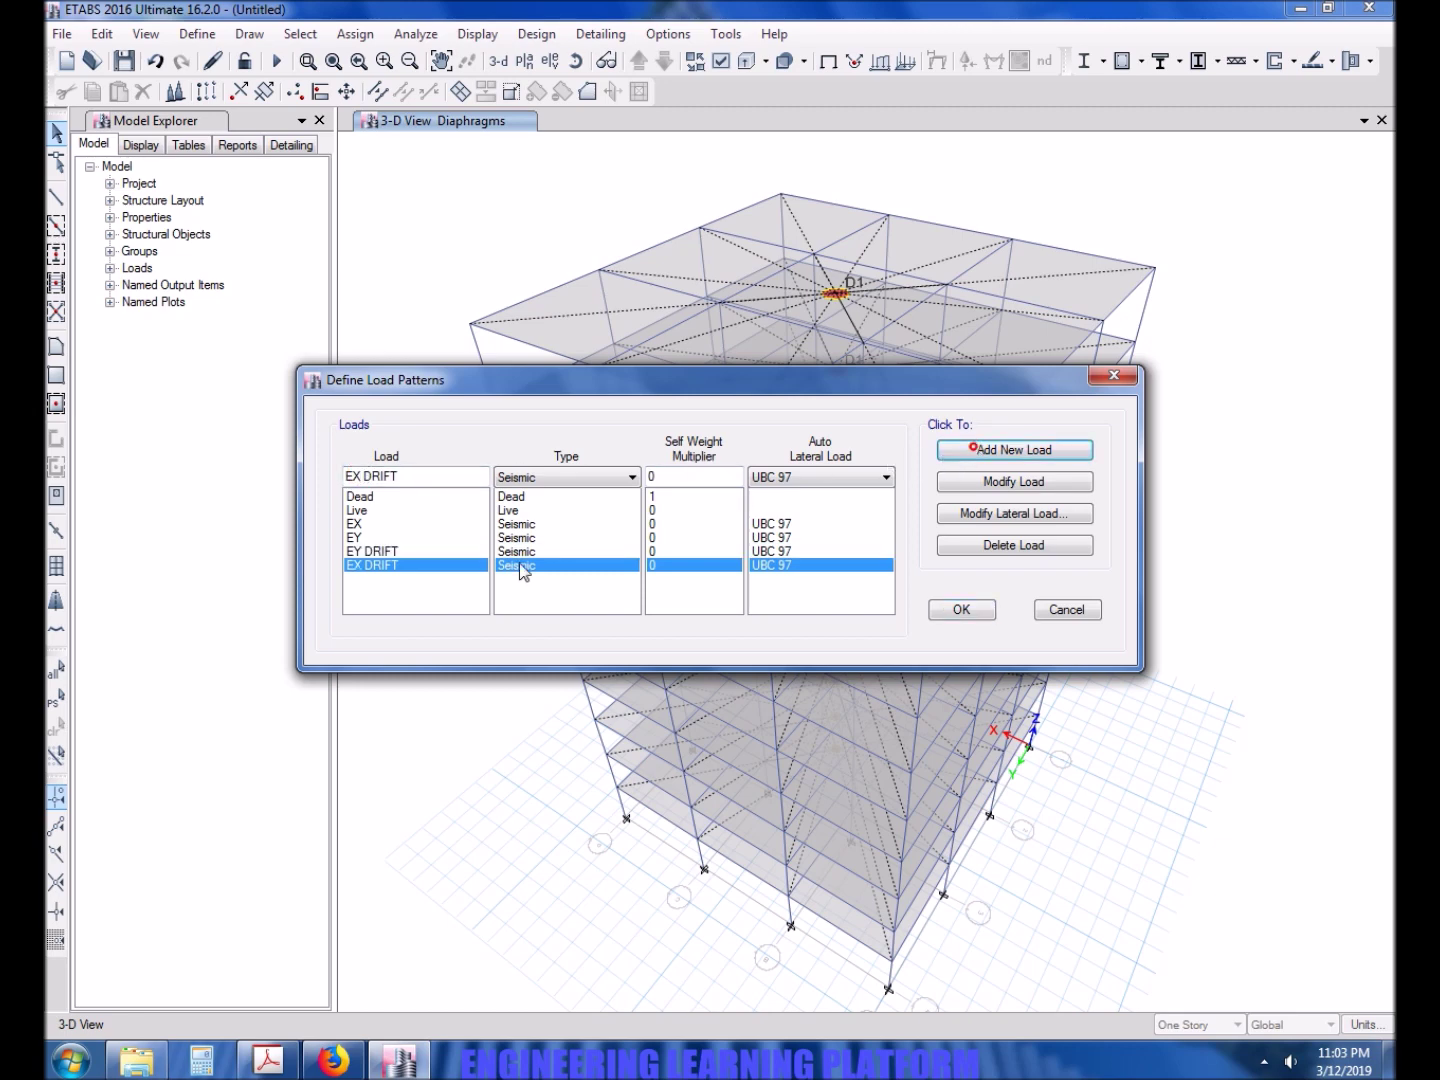
Limit EX's lateral load to the X direction and set soil profile SD
{"action": "left_click", "coordinate": [362, 524]}
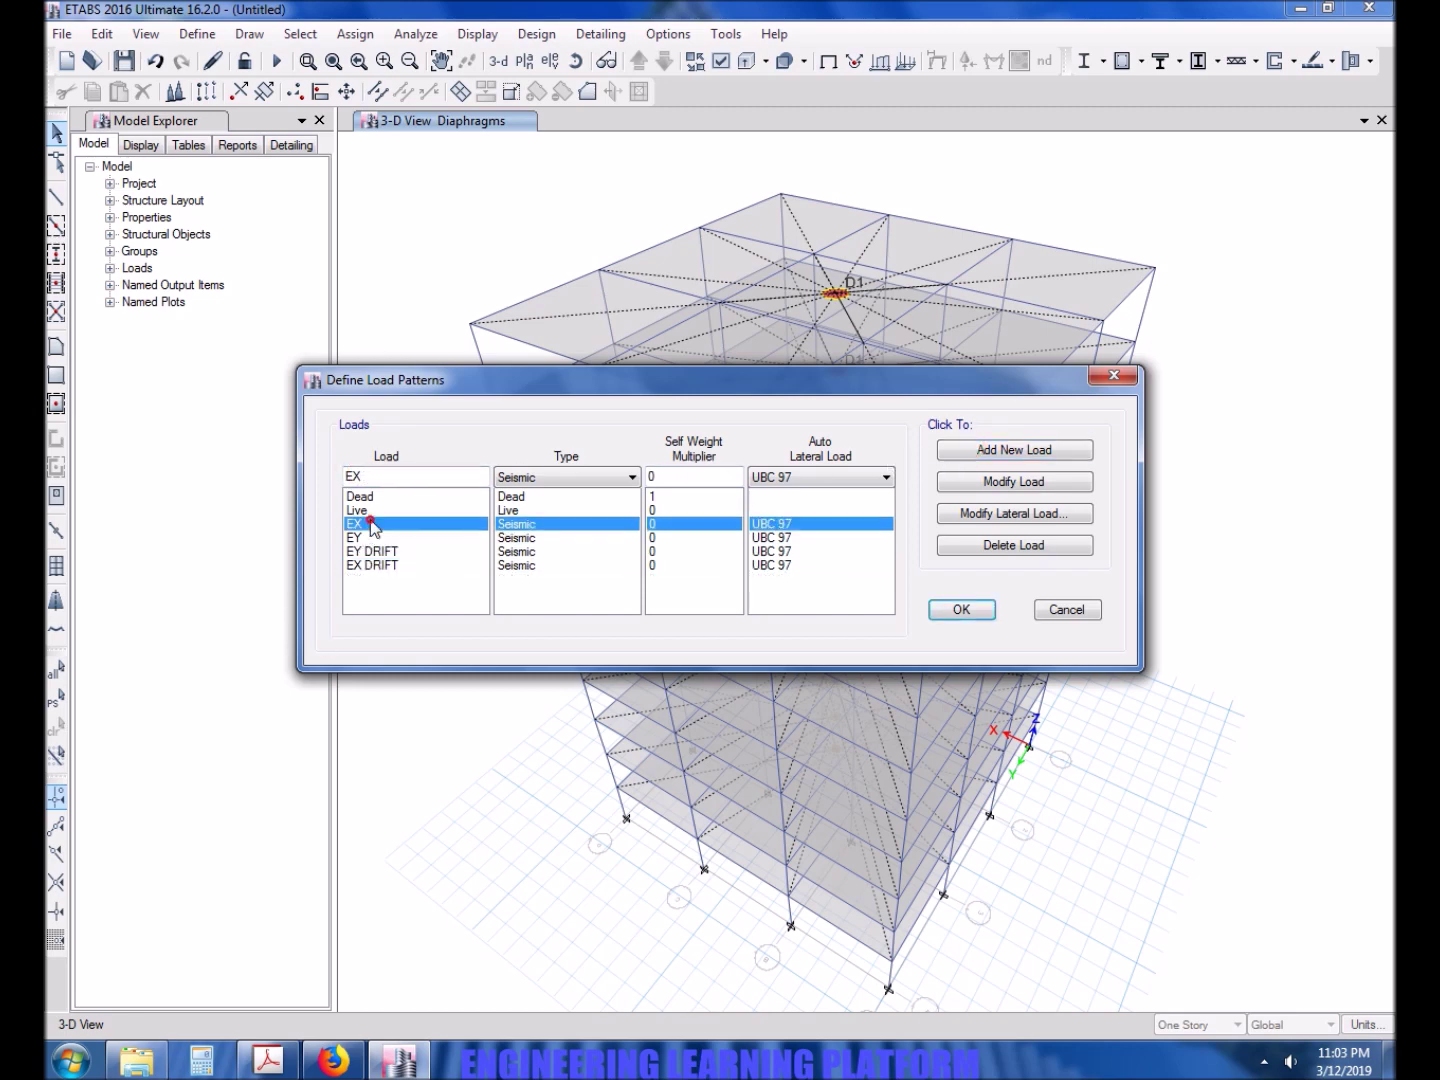
{"action": "left_click", "coordinate": [1043, 516]}
{"action": "left_click", "coordinate": [593, 320]}
{"action": "left_click", "coordinate": [593, 341]}
{"action": "left_click", "coordinate": [593, 362]}
{"action": "left_click", "coordinate": [955, 358]}
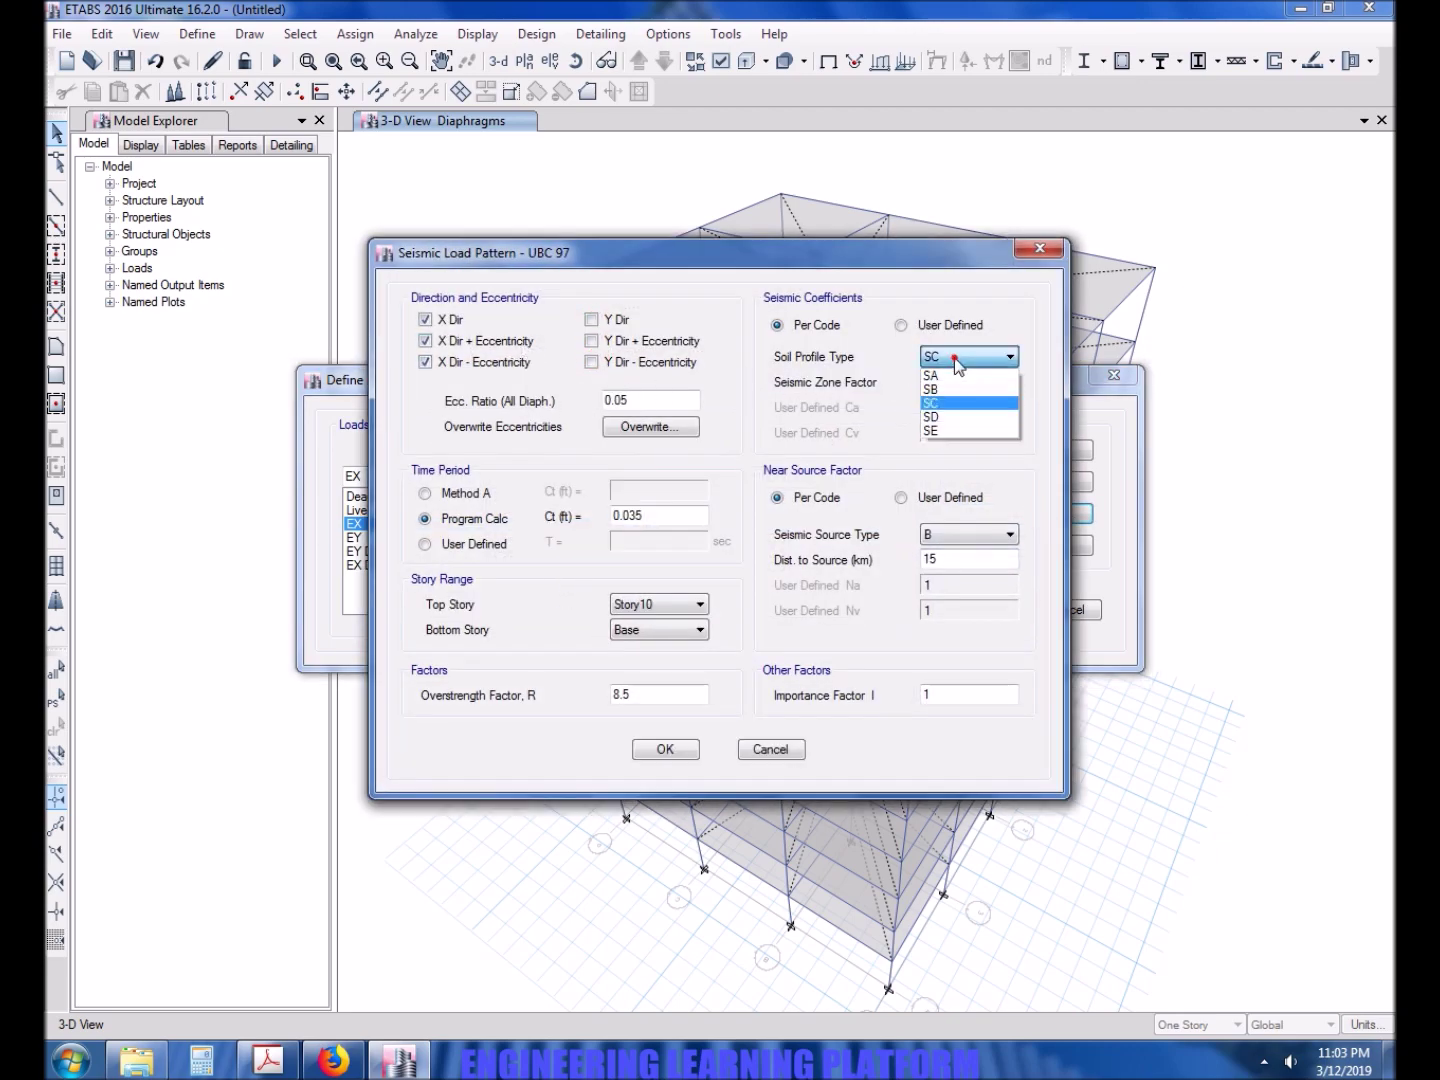
{"action": "left_click", "coordinate": [950, 416]}
{"action": "left_click", "coordinate": [968, 383]}
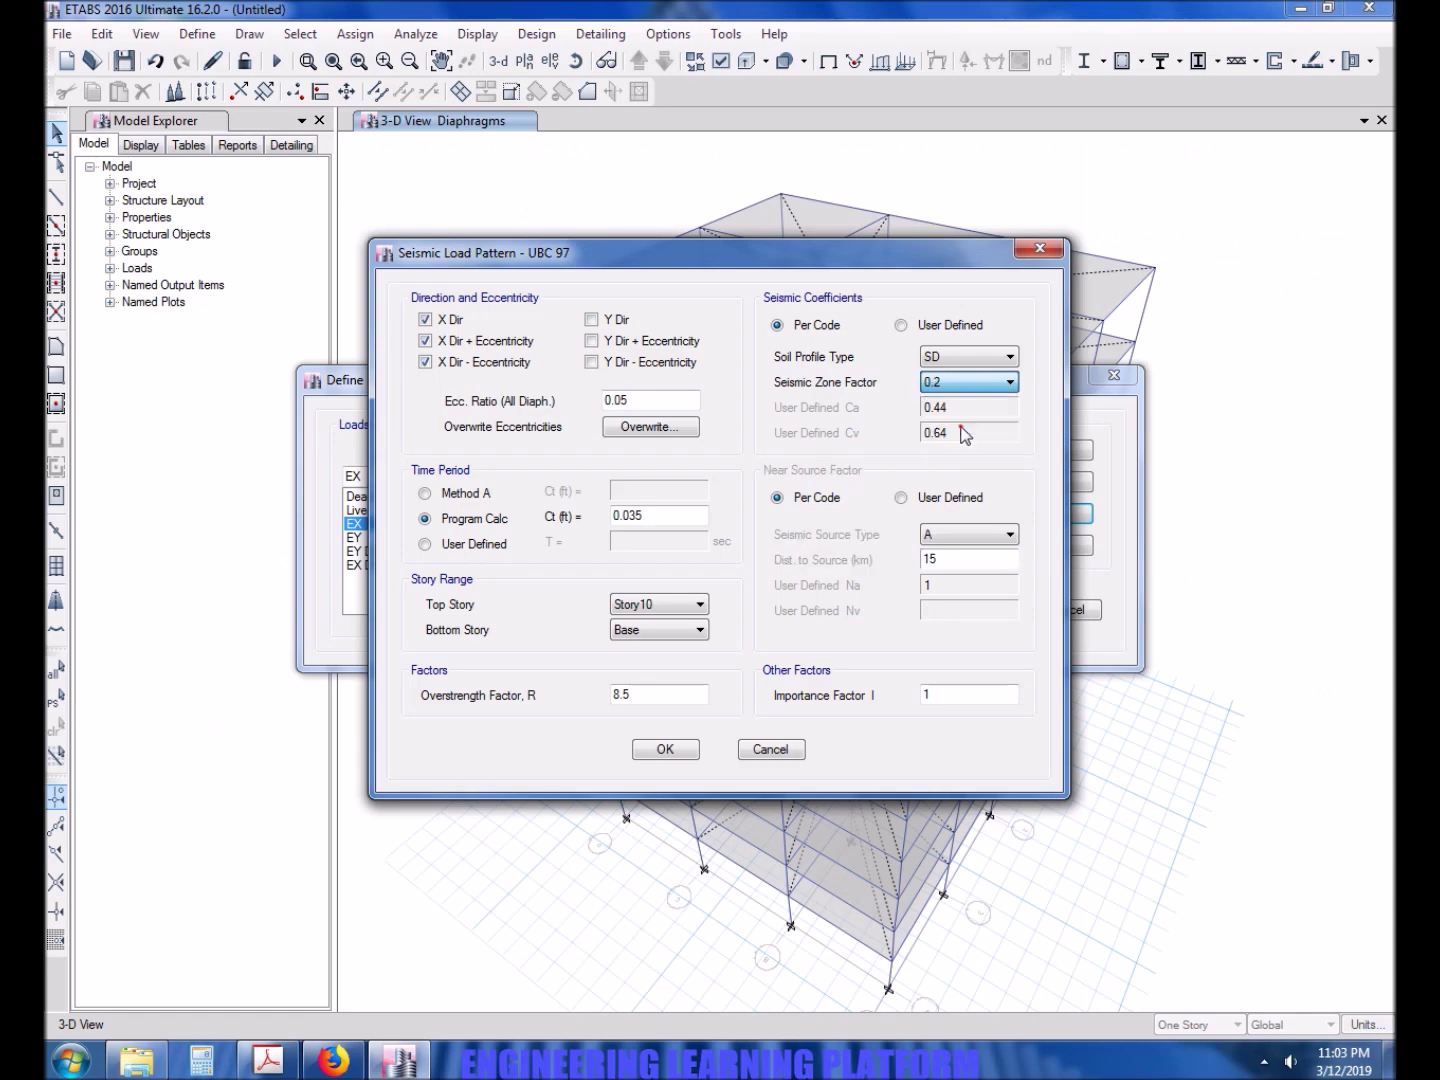
Give EX zone factor 0.2, keep Ct 0.03, change R from 8.5 to 5.5, and accept
{"action": "left_click", "coordinate": [960, 427]}
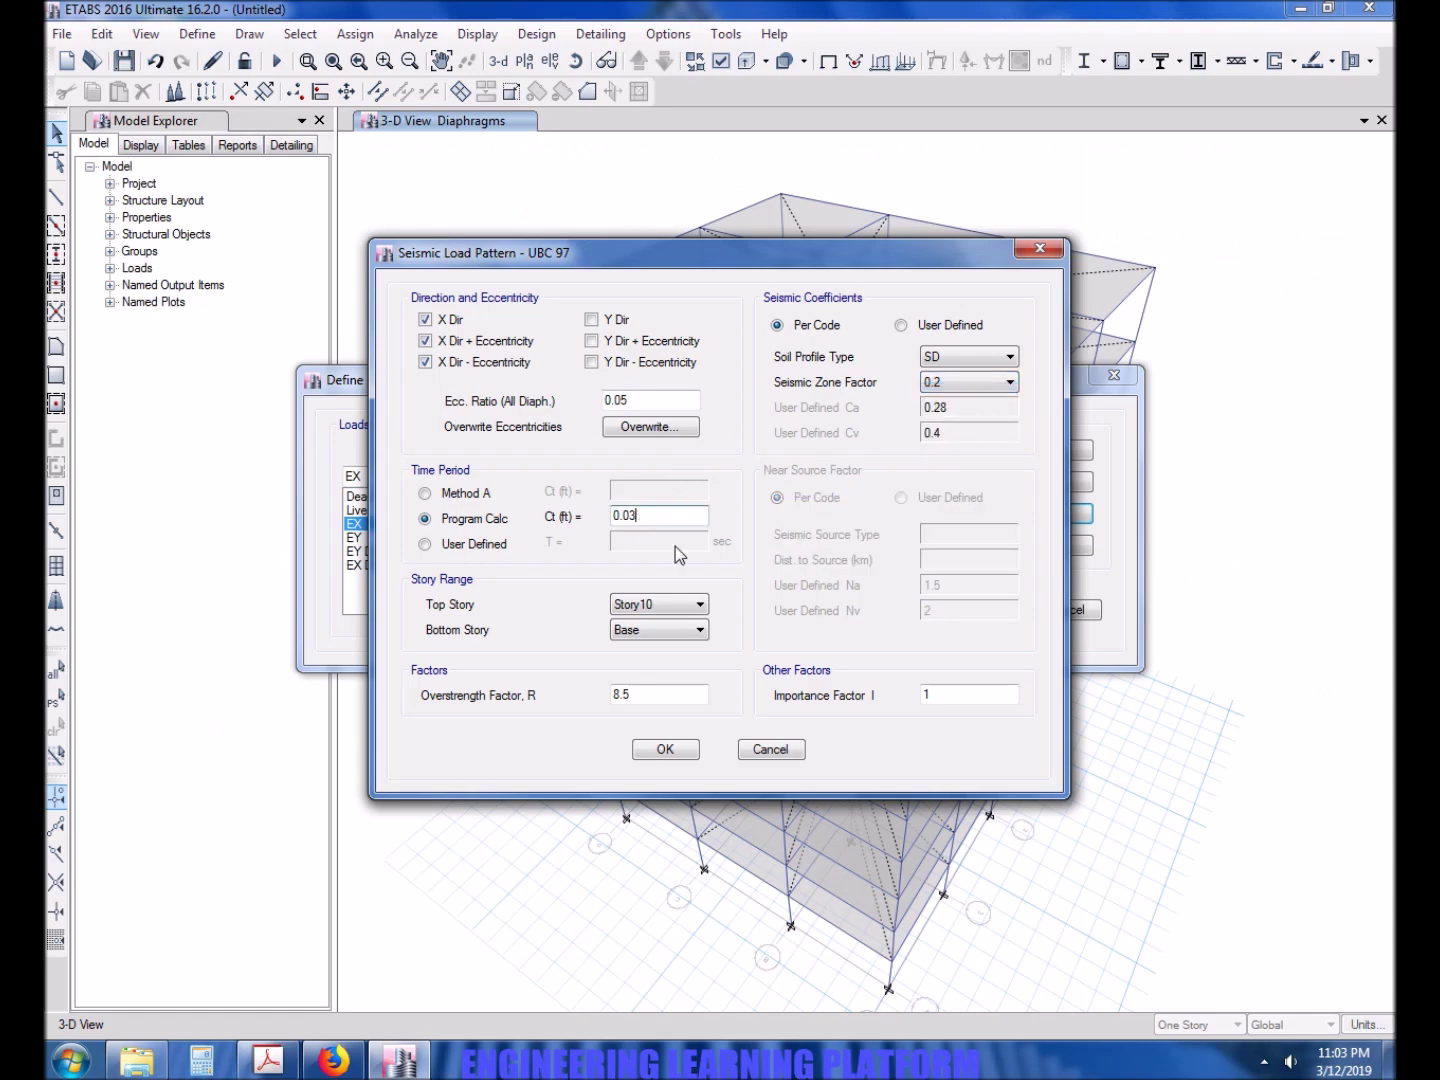
{"action": "key", "text": "Tab"}
{"action": "double_click", "coordinate": [664, 692]}
{"action": "type", "text": "5"}
{"action": "left_click", "coordinate": [665, 760]}
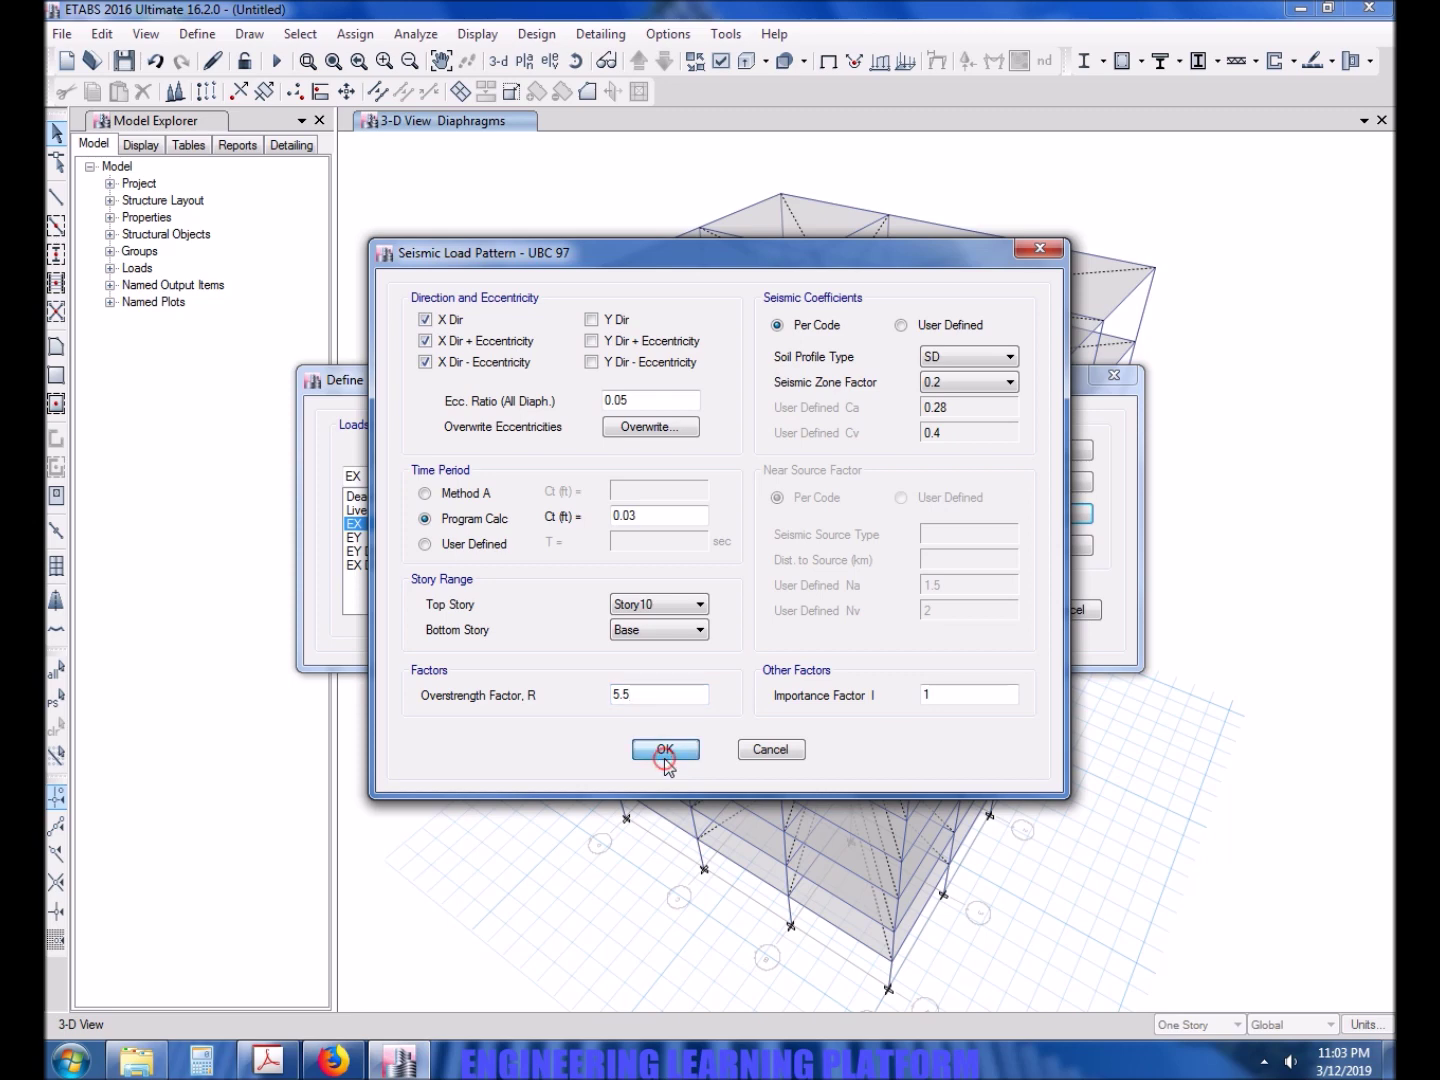
Set EY to Y-direction only, soil SD, zone factor 0.2, Ct 0.03 and R 5.5
{"action": "left_click", "coordinate": [355, 538]}
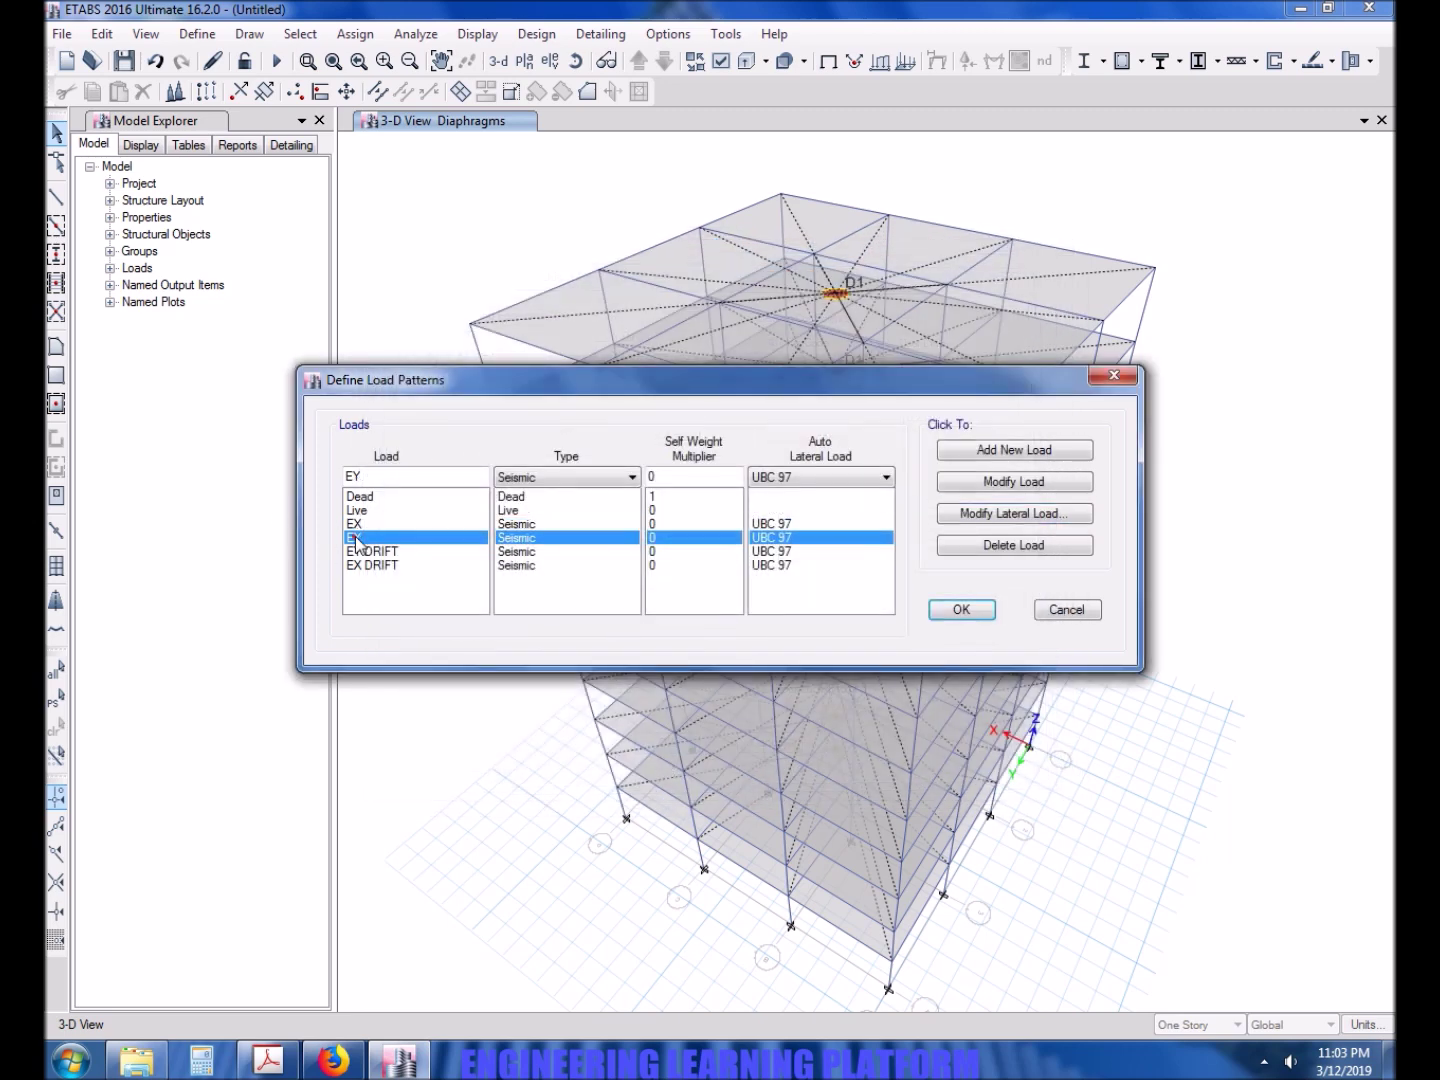
{"action": "left_click", "coordinate": [1040, 511]}
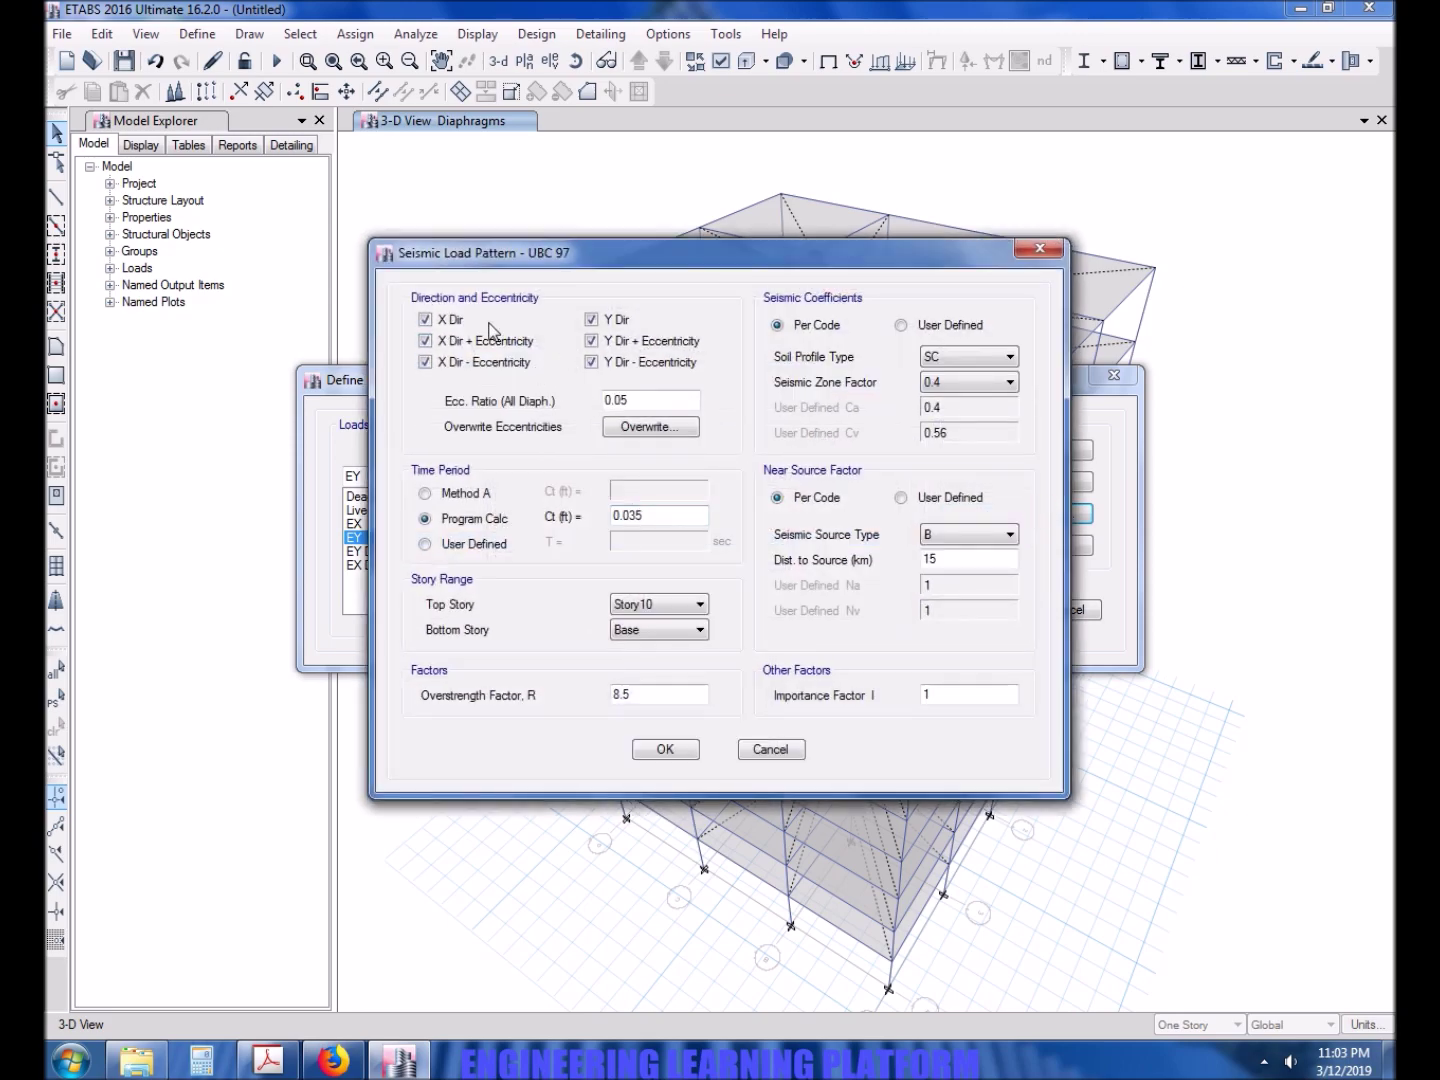
{"action": "left_click", "coordinate": [447, 319]}
{"action": "left_click", "coordinate": [449, 340]}
{"action": "left_click", "coordinate": [451, 362]}
{"action": "left_click", "coordinate": [1008, 356]}
{"action": "left_click", "coordinate": [995, 417]}
{"action": "left_click", "coordinate": [993, 383]}
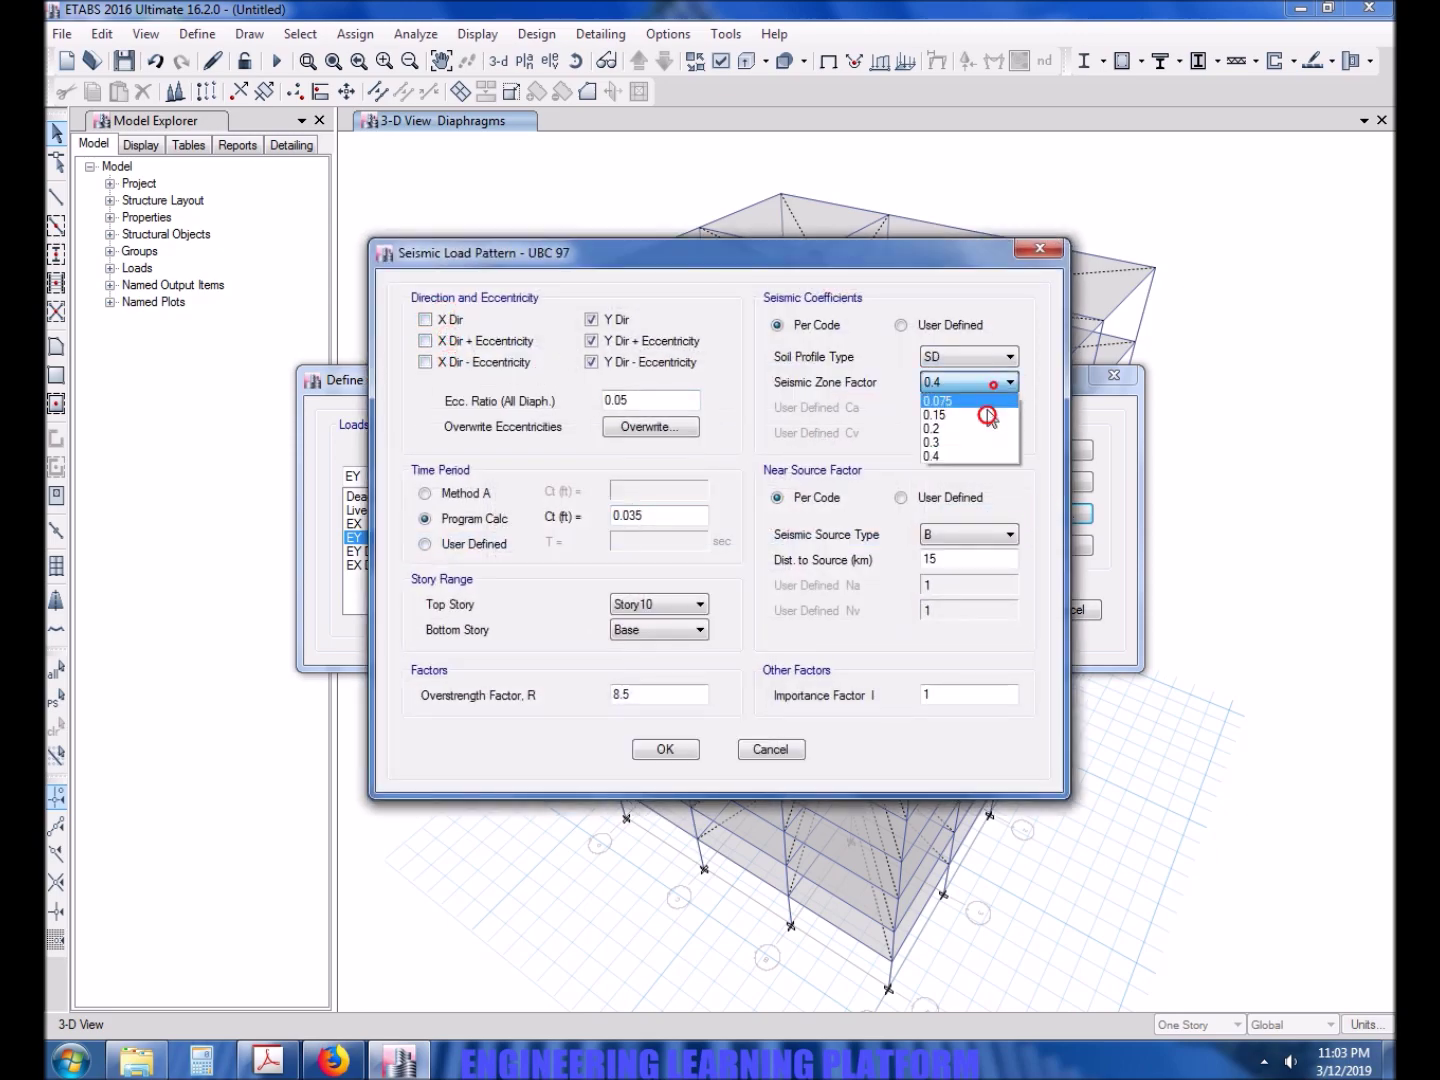
{"action": "left_click", "coordinate": [987, 427]}
{"action": "left_click", "coordinate": [653, 512]}
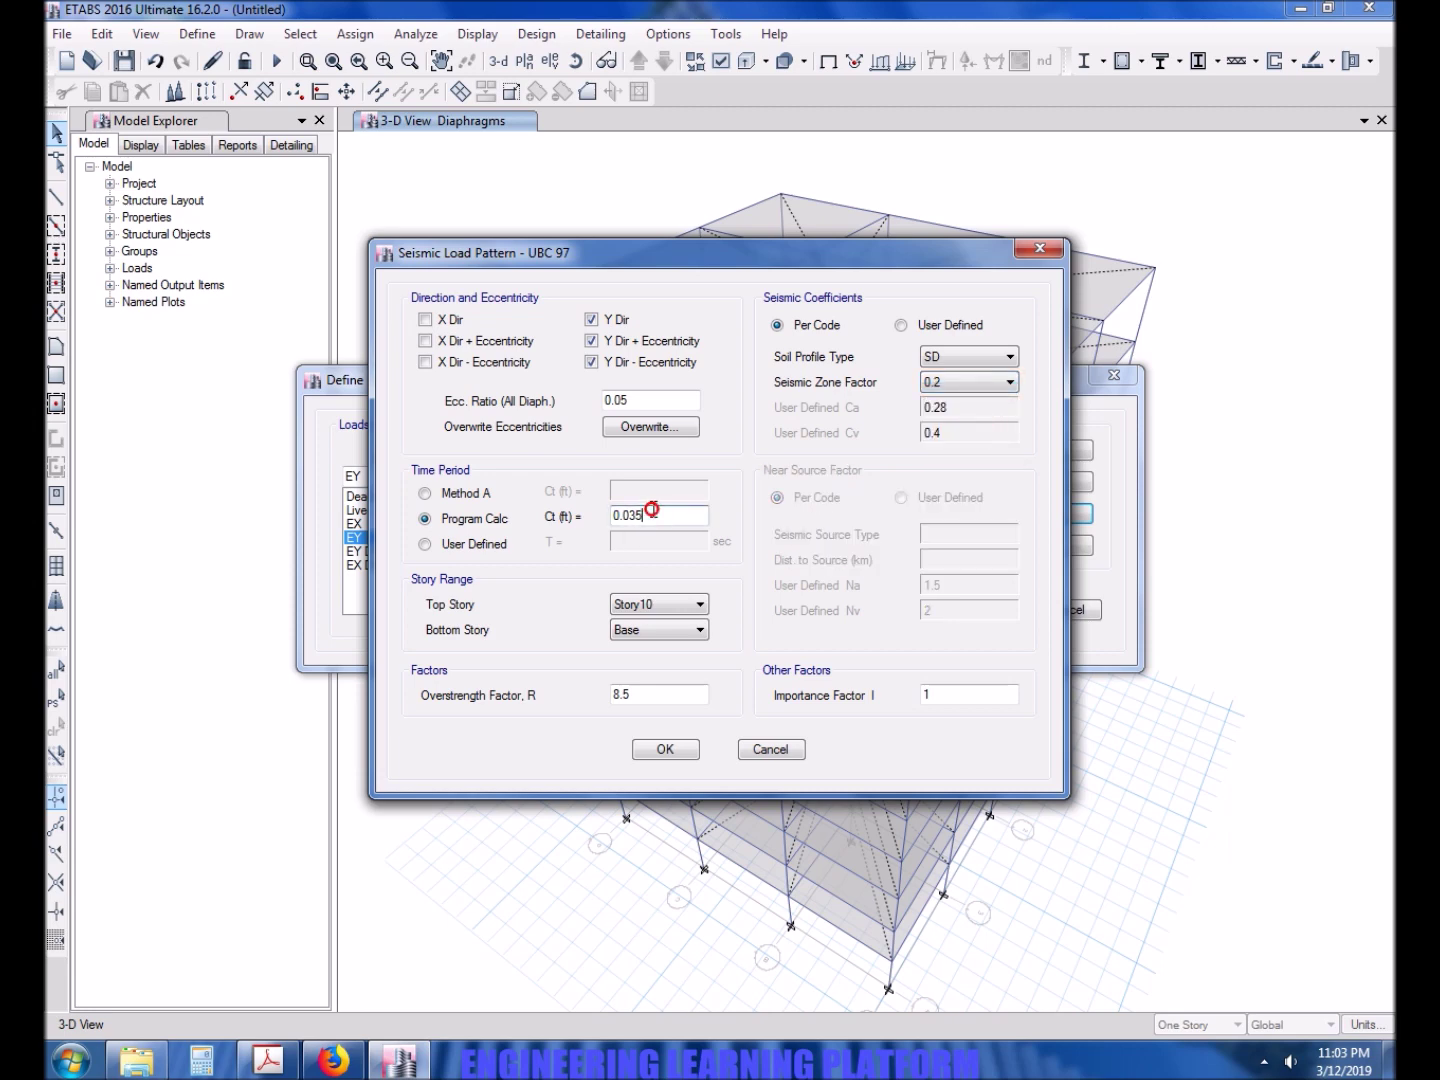
{"action": "key", "text": "BackSpace"}
{"action": "double_click", "coordinate": [651, 692]}
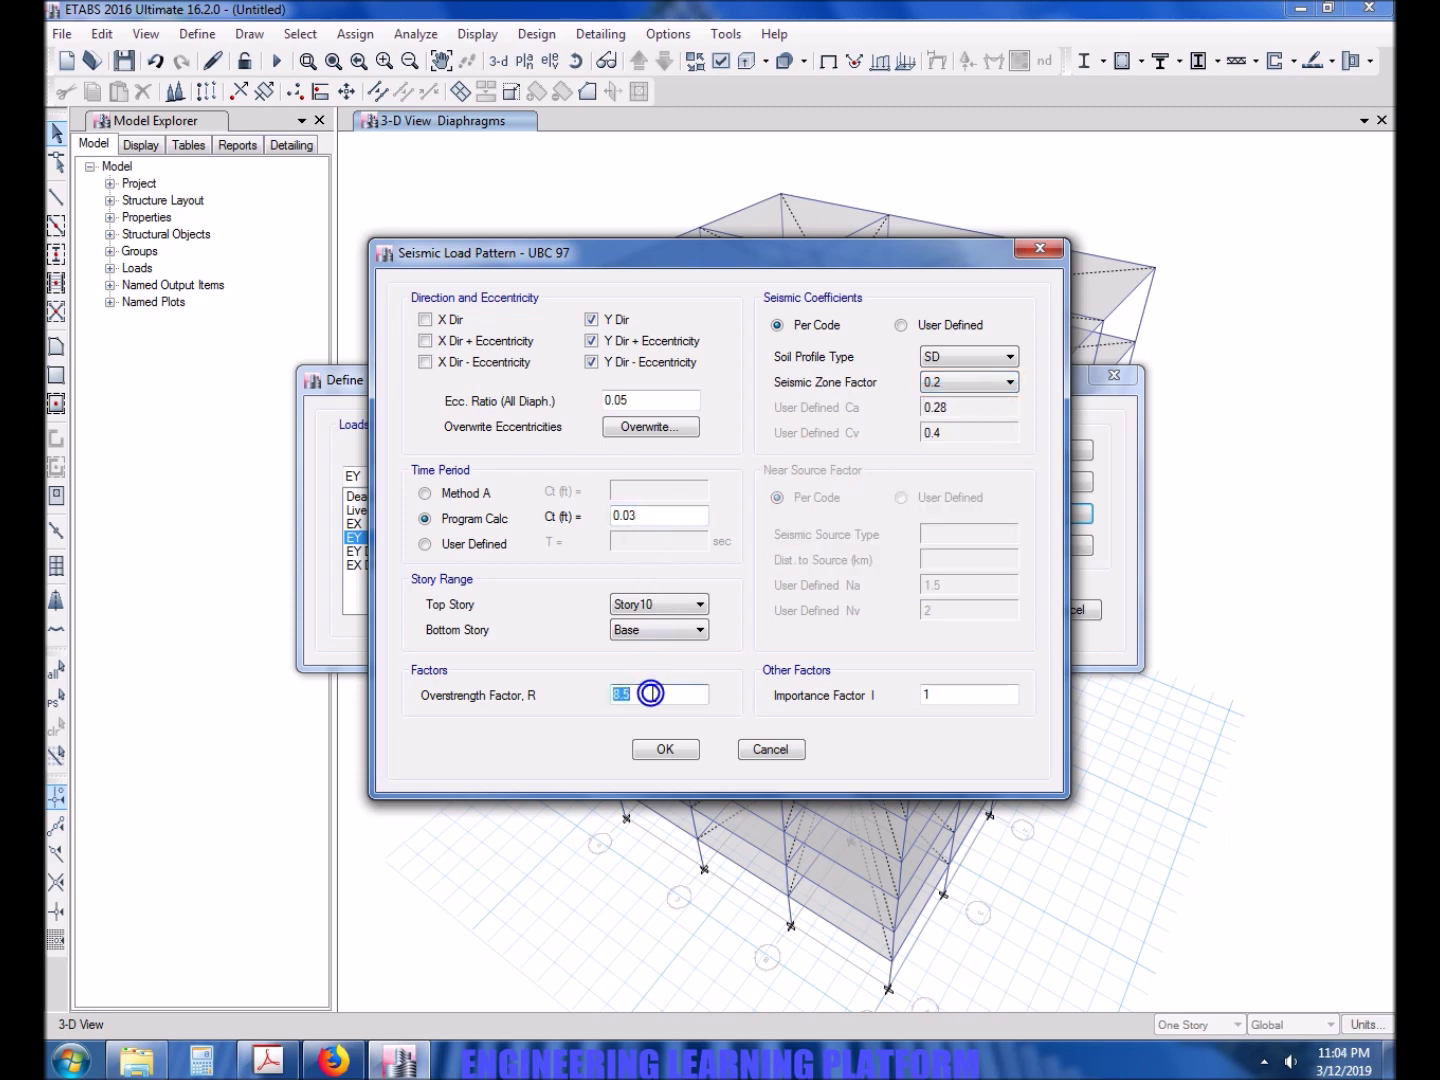
{"action": "type", "text": "5.5"}
{"action": "left_click", "coordinate": [678, 756]}
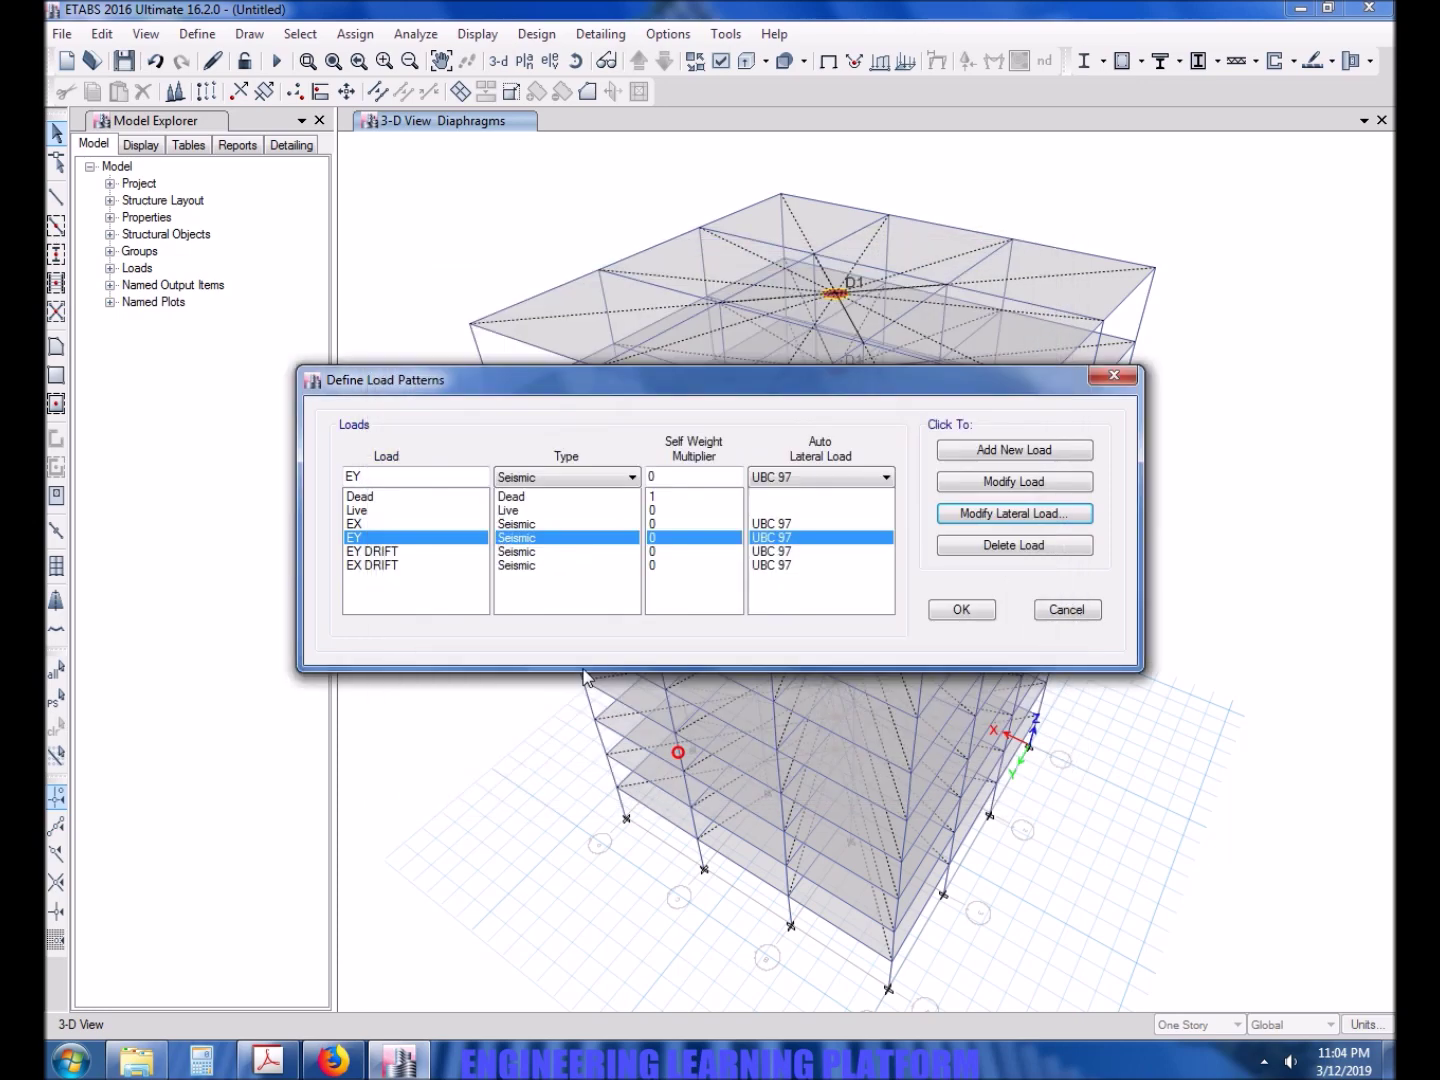
Set EY DRIFT to Y-direction only, soil SD, zone factor 0.2 and R 5.5
{"action": "left_click", "coordinate": [480, 551]}
{"action": "left_click", "coordinate": [987, 514]}
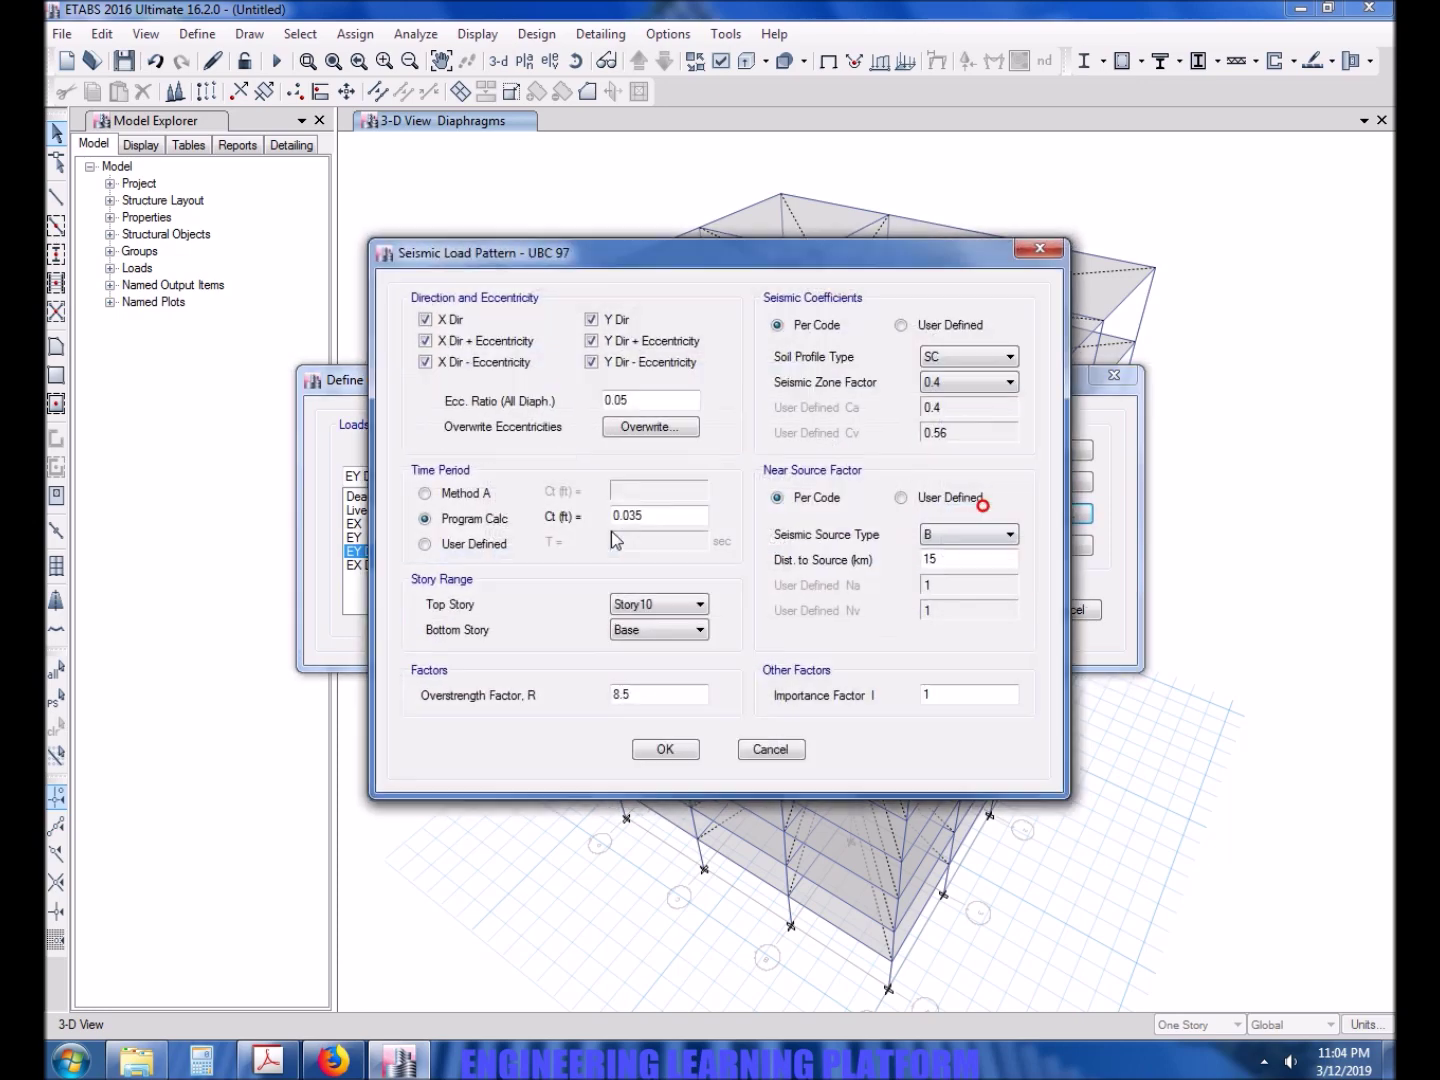
{"action": "left_click", "coordinate": [456, 340]}
{"action": "left_click", "coordinate": [457, 362]}
{"action": "left_click", "coordinate": [658, 515]}
{"action": "left_click", "coordinate": [657, 514]}
{"action": "left_click", "coordinate": [1005, 357]}
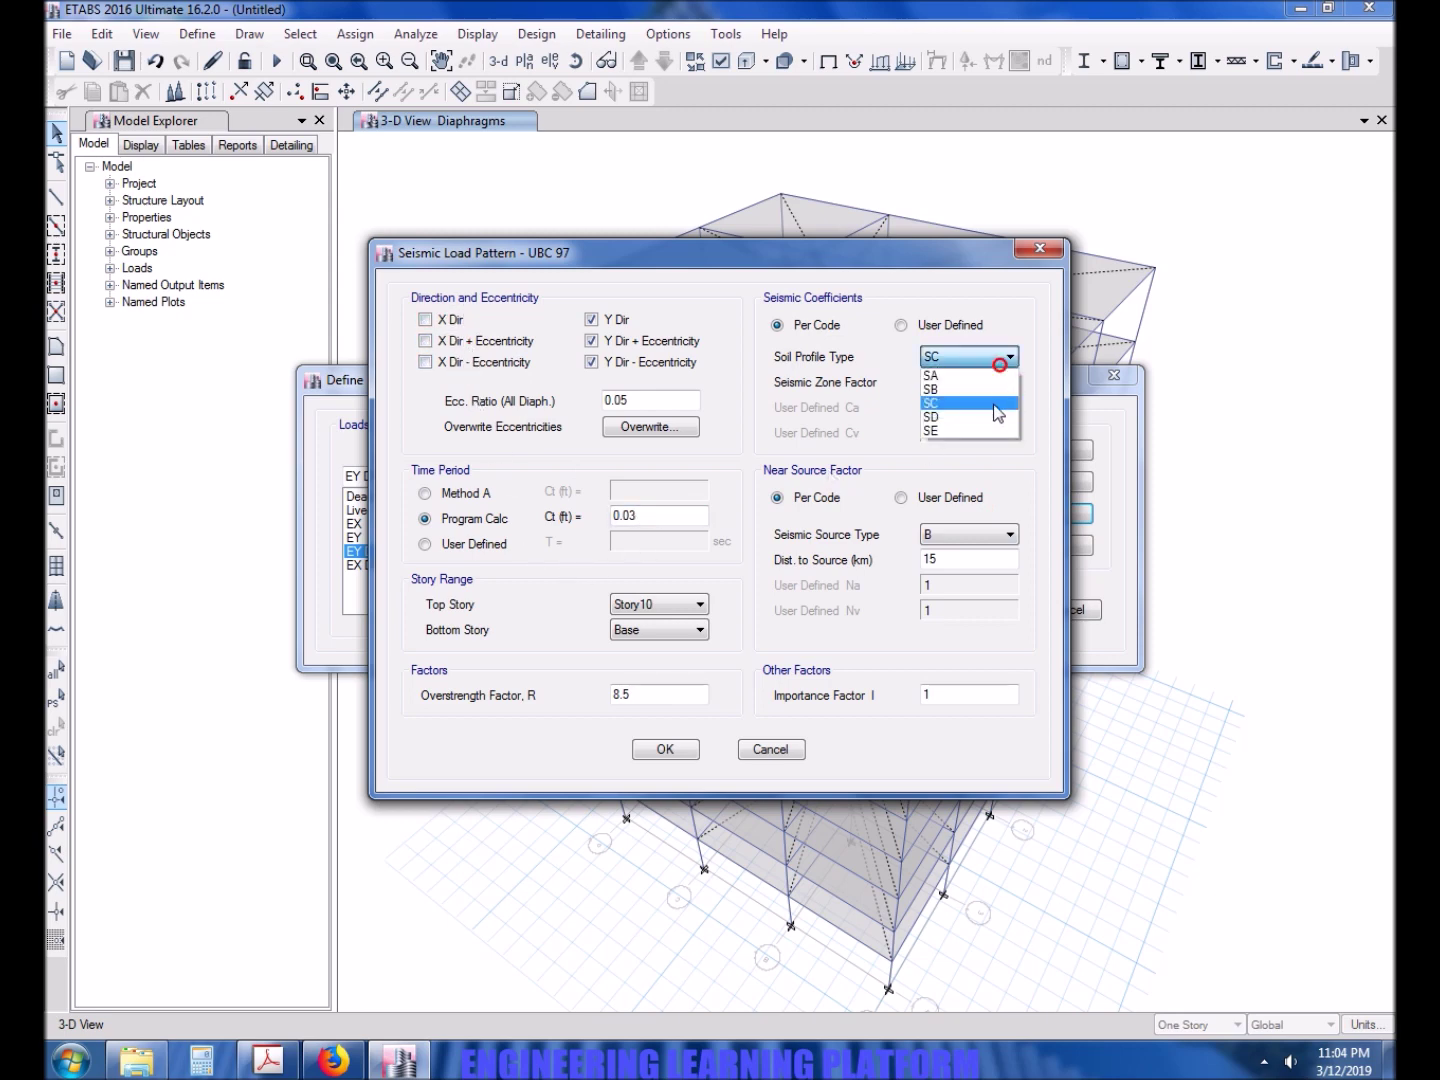
{"action": "left_click", "coordinate": [991, 410]}
{"action": "left_click", "coordinate": [995, 383]}
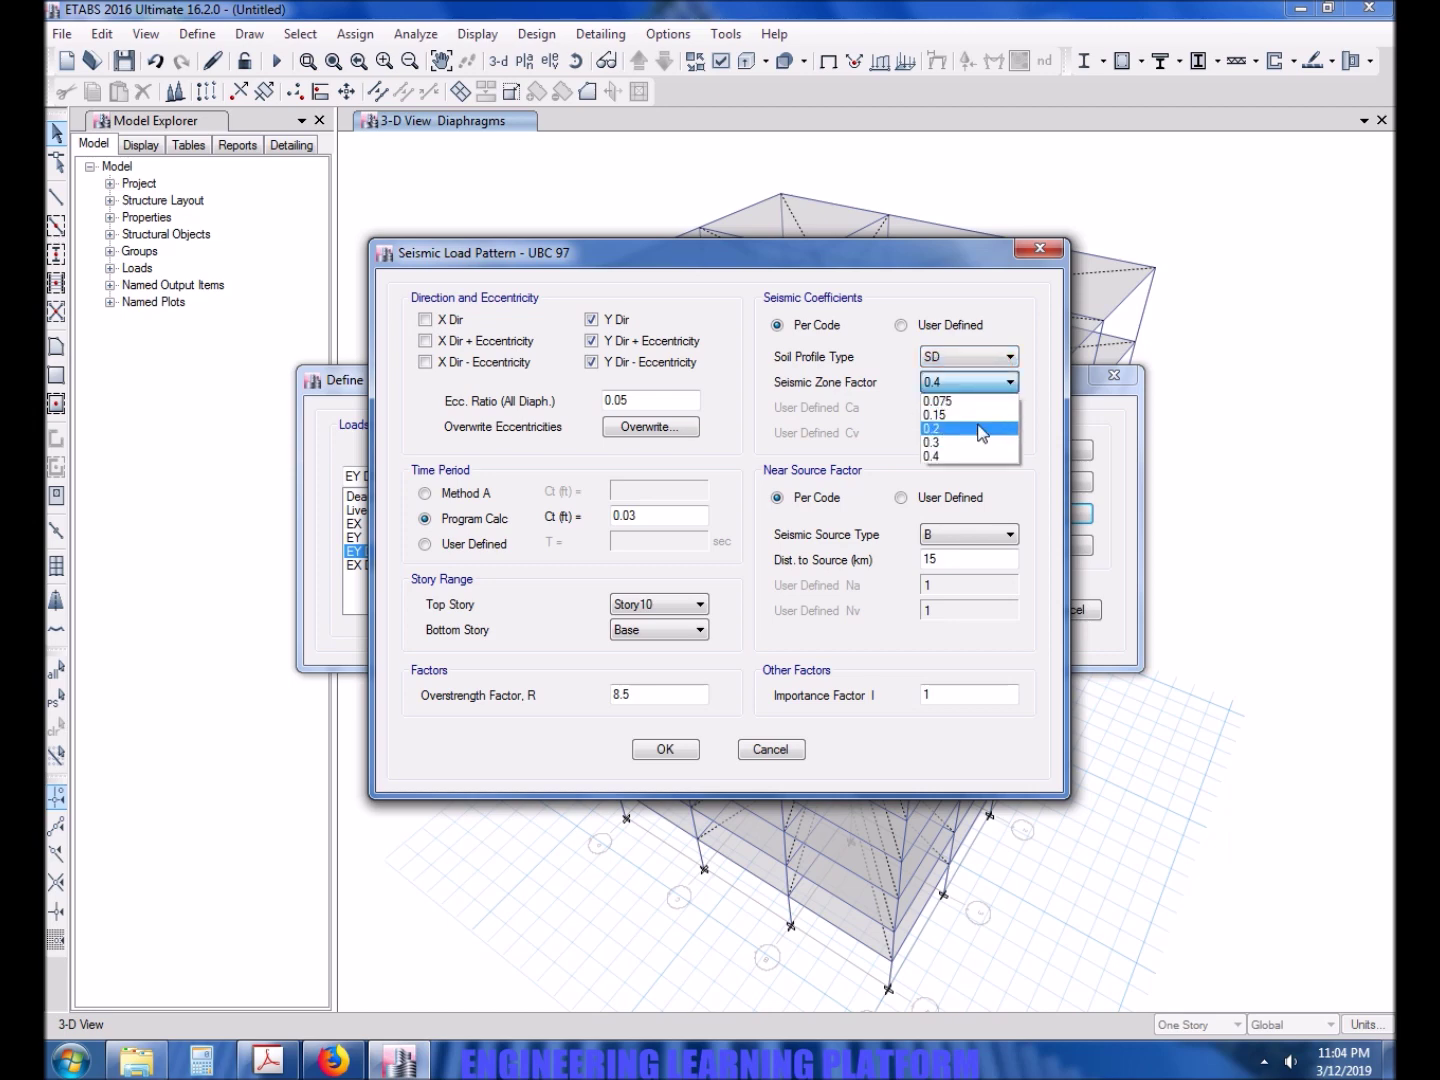
{"action": "left_click", "coordinate": [978, 427]}
{"action": "double_click", "coordinate": [675, 703]}
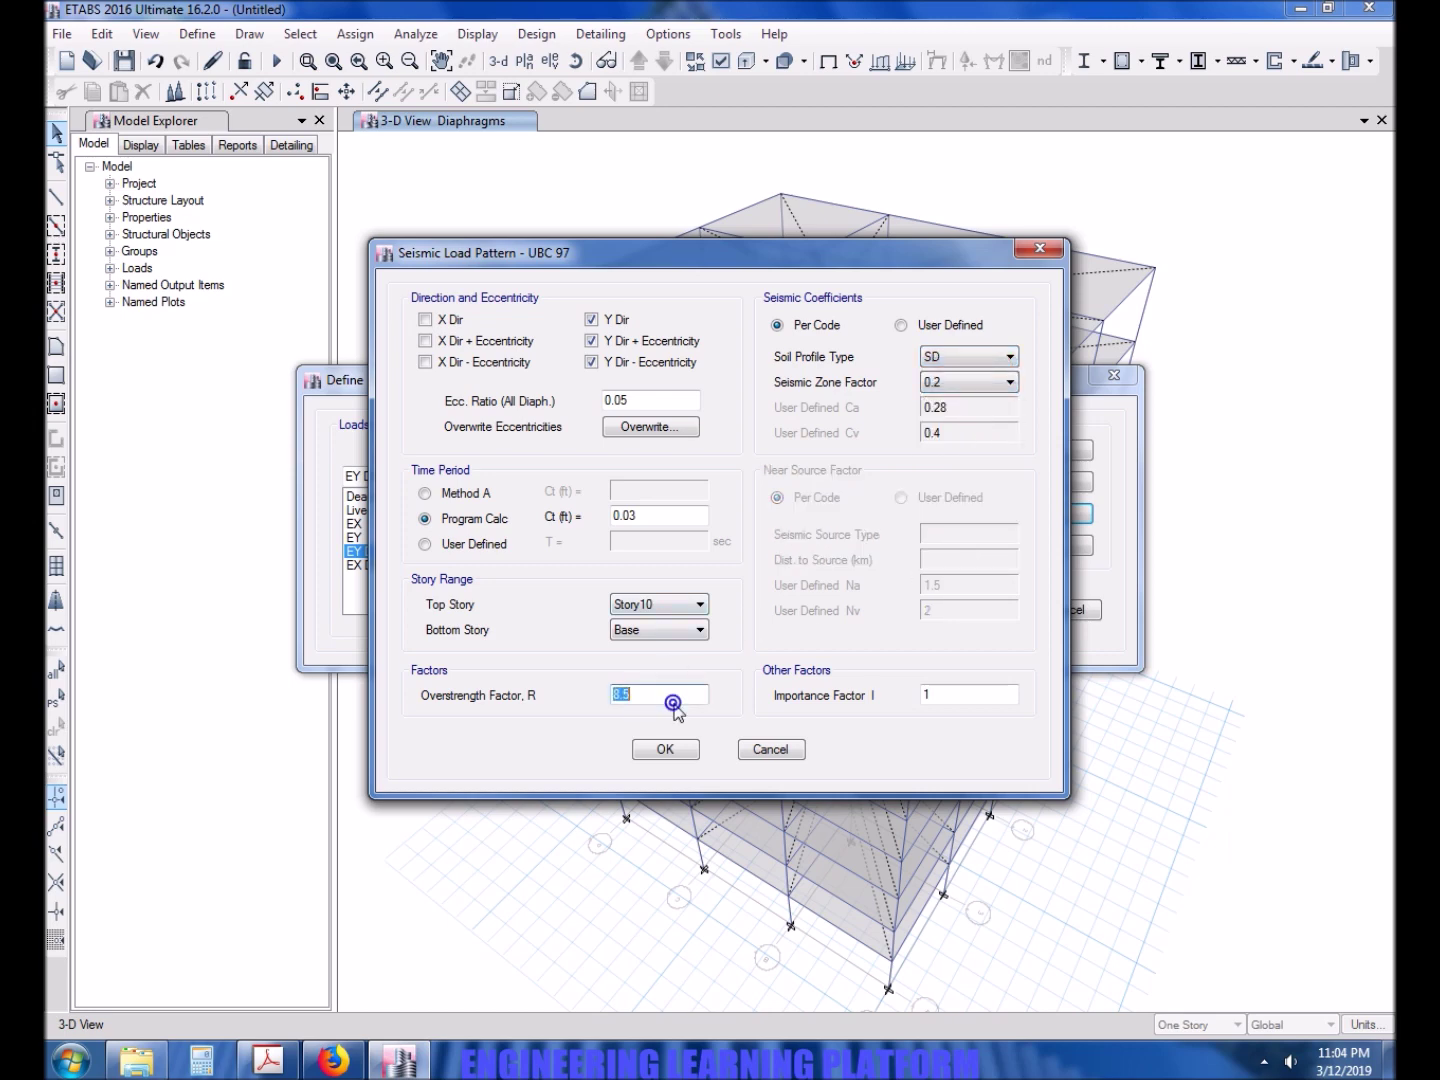
{"action": "type", "text": "5.5"}
{"action": "left_click", "coordinate": [665, 750]}
Limit EX DRIFT to X-direction loading and trim Ct to 0.03
{"action": "left_click", "coordinate": [476, 567]}
{"action": "left_click", "coordinate": [1017, 514]}
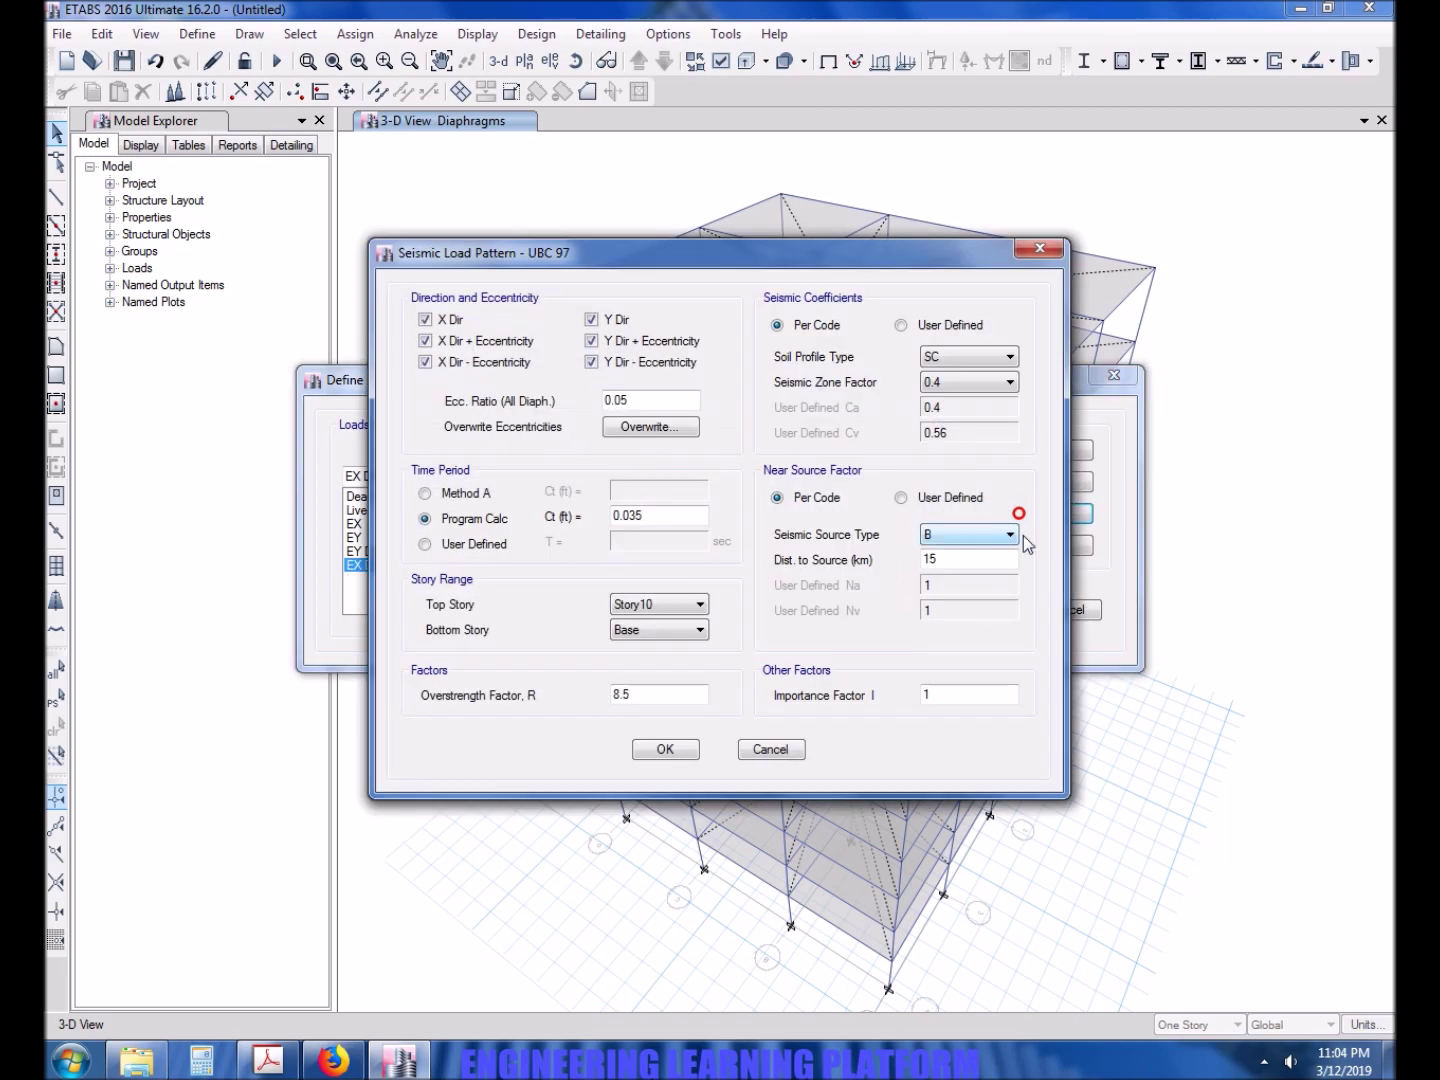
{"action": "left_click", "coordinate": [591, 319]}
{"action": "left_click", "coordinate": [591, 341]}
{"action": "left_click", "coordinate": [592, 362]}
{"action": "left_click", "coordinate": [680, 510]}
{"action": "key", "text": "BackSpace"}
Give EX DRIFT zone factor 0.2, soil SD and R 5.5, then accept the load patterns
{"action": "left_click", "coordinate": [960, 534]}
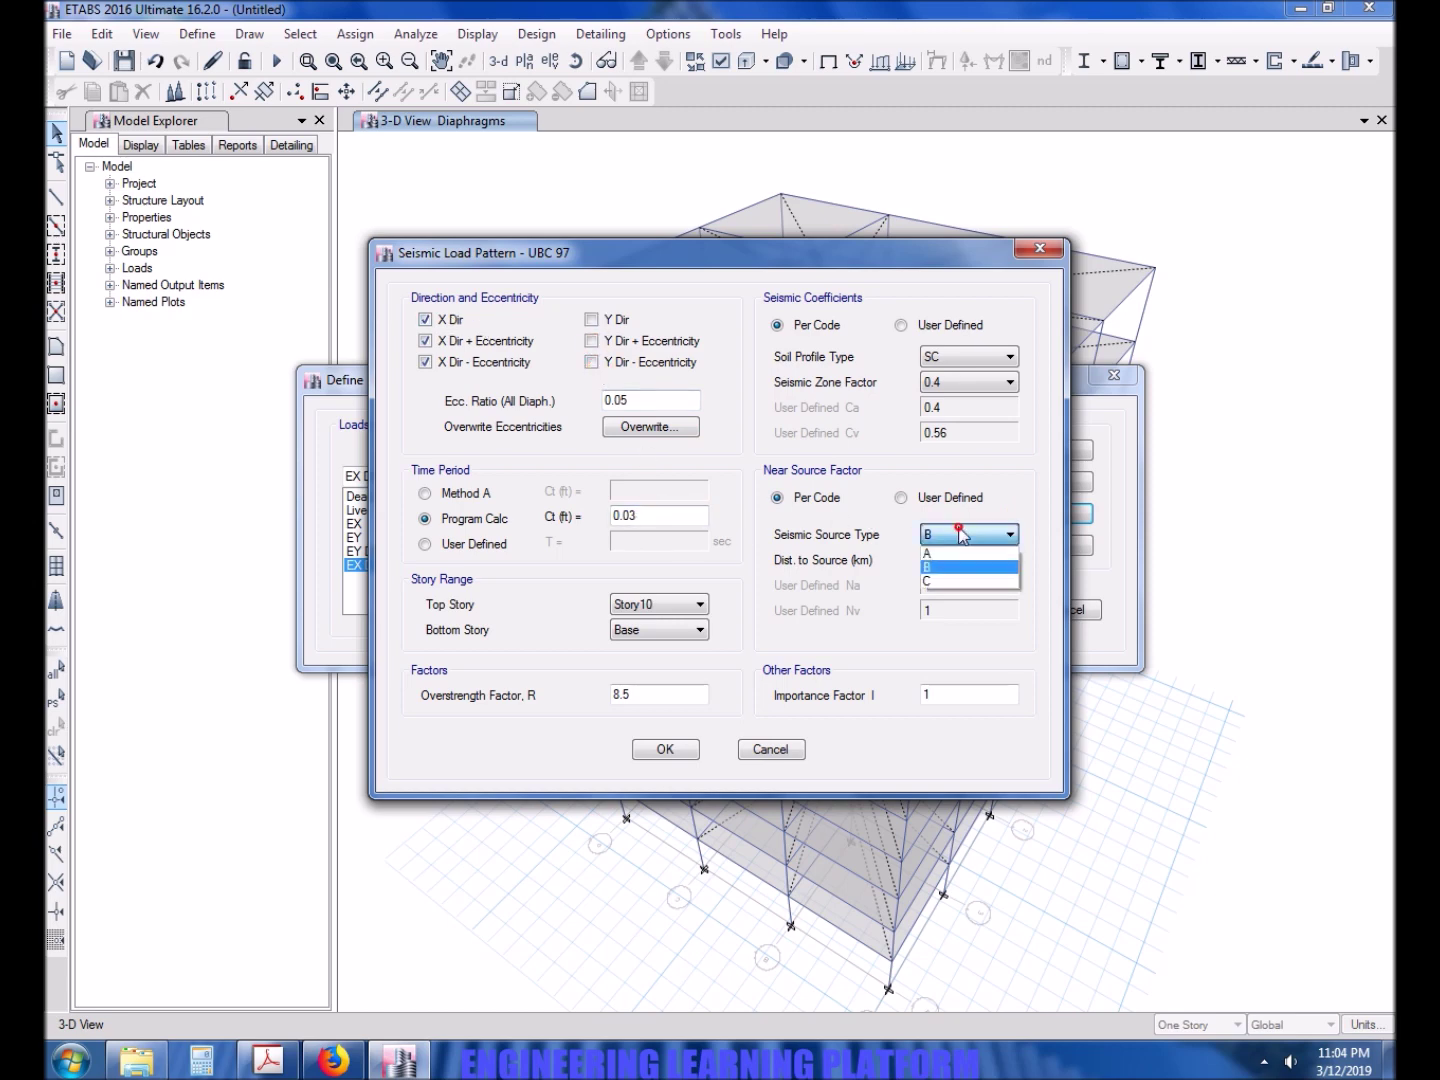
{"action": "left_click", "coordinate": [968, 381]}
{"action": "left_click", "coordinate": [968, 381]}
{"action": "left_click", "coordinate": [965, 428]}
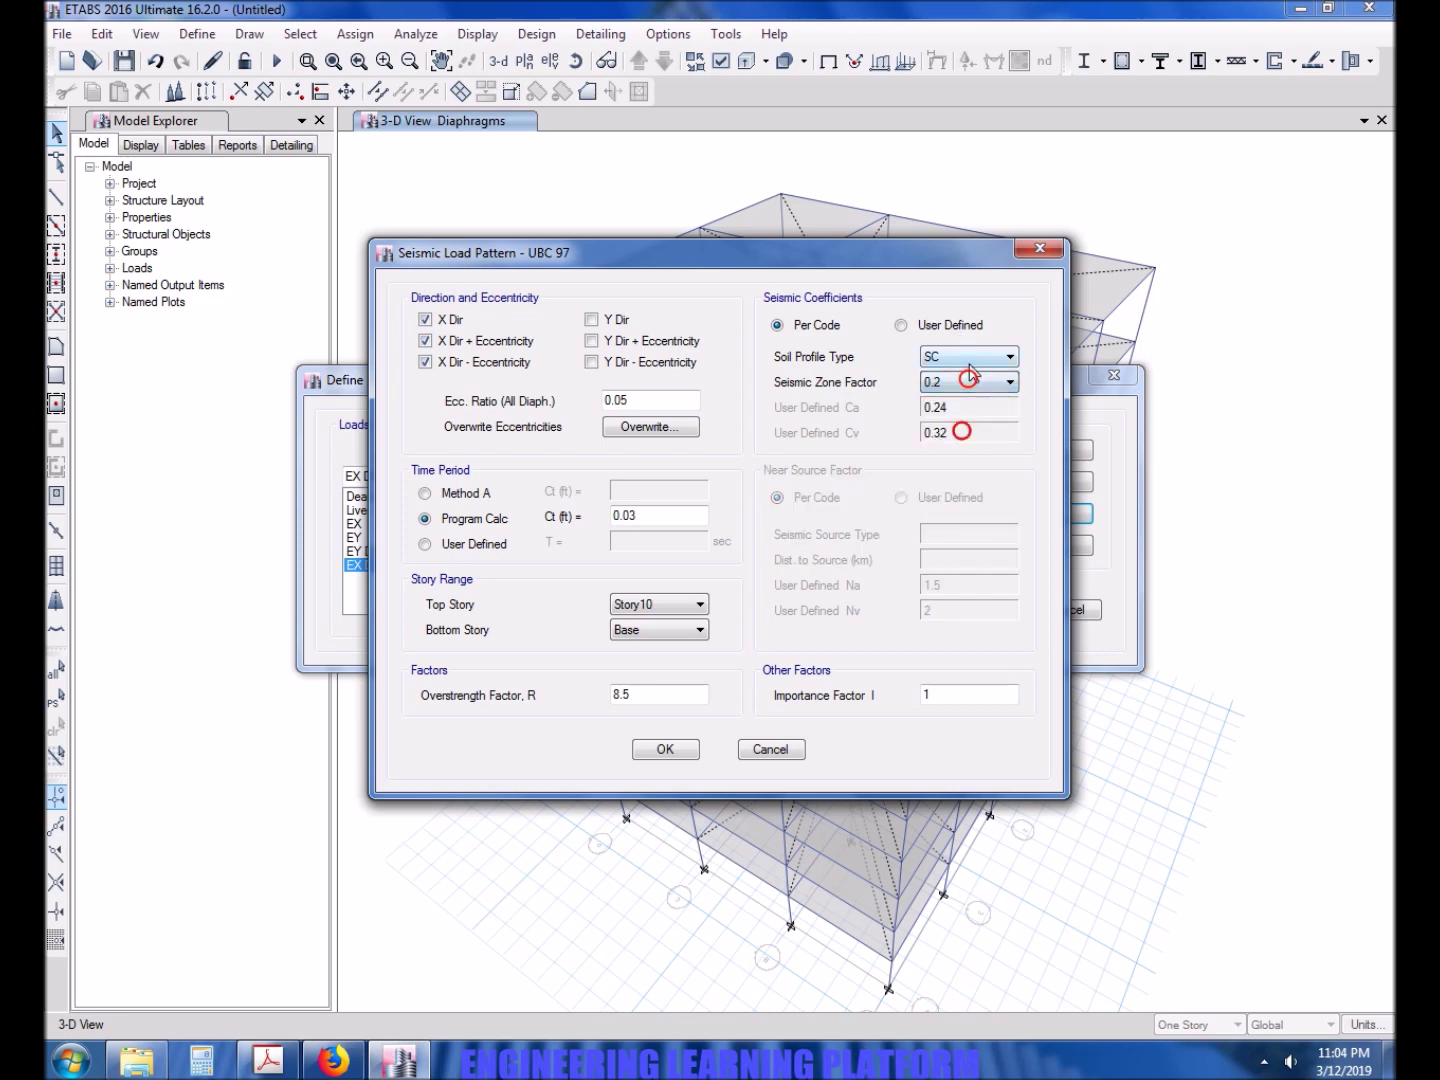
{"action": "left_click", "coordinate": [966, 356]}
{"action": "left_click", "coordinate": [965, 414]}
{"action": "double_click", "coordinate": [684, 695]}
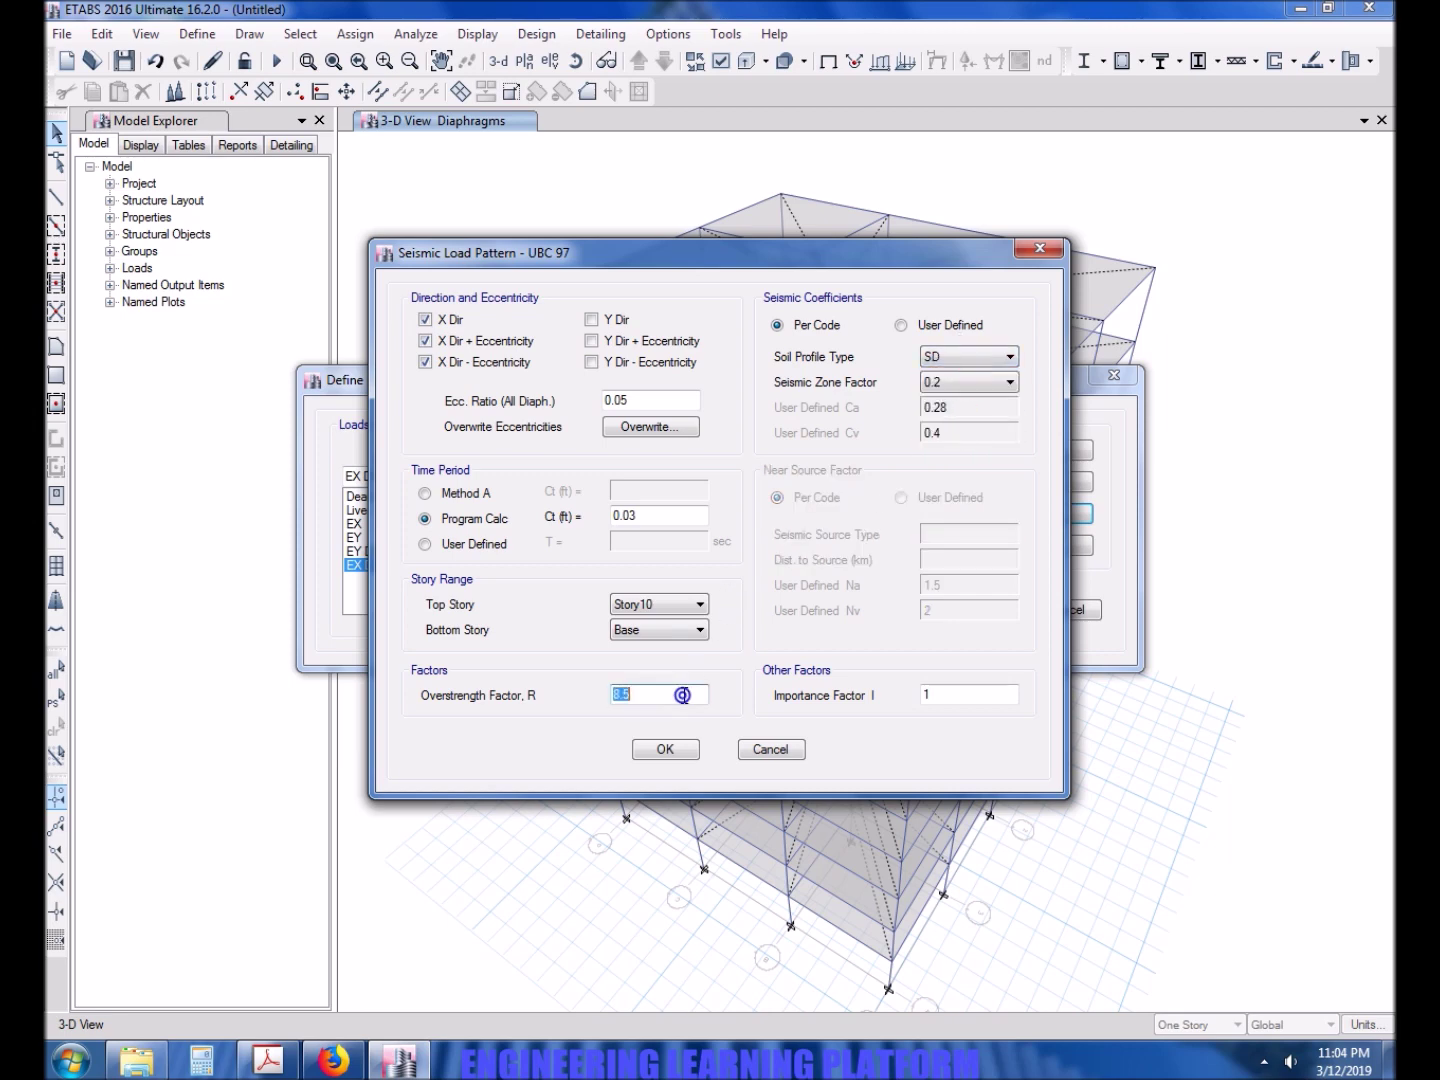
{"action": "type", "text": "5.5"}
{"action": "left_click", "coordinate": [666, 749]}
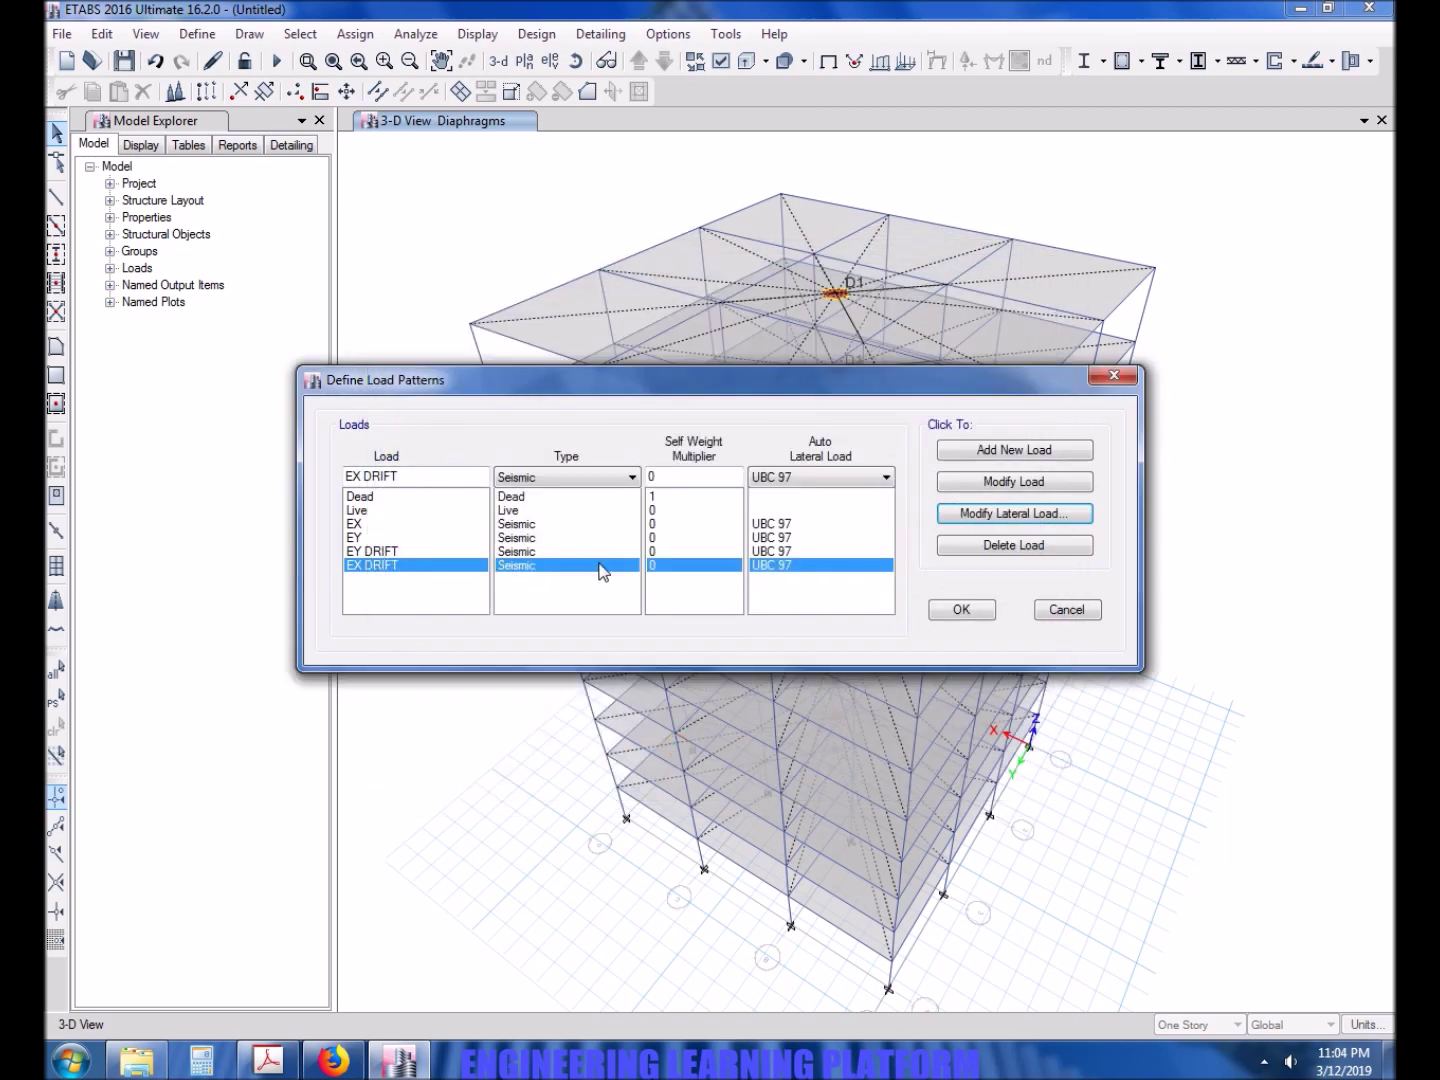
{"action": "left_click", "coordinate": [962, 610]}
{"action": "left_click", "coordinate": [195, 38]}
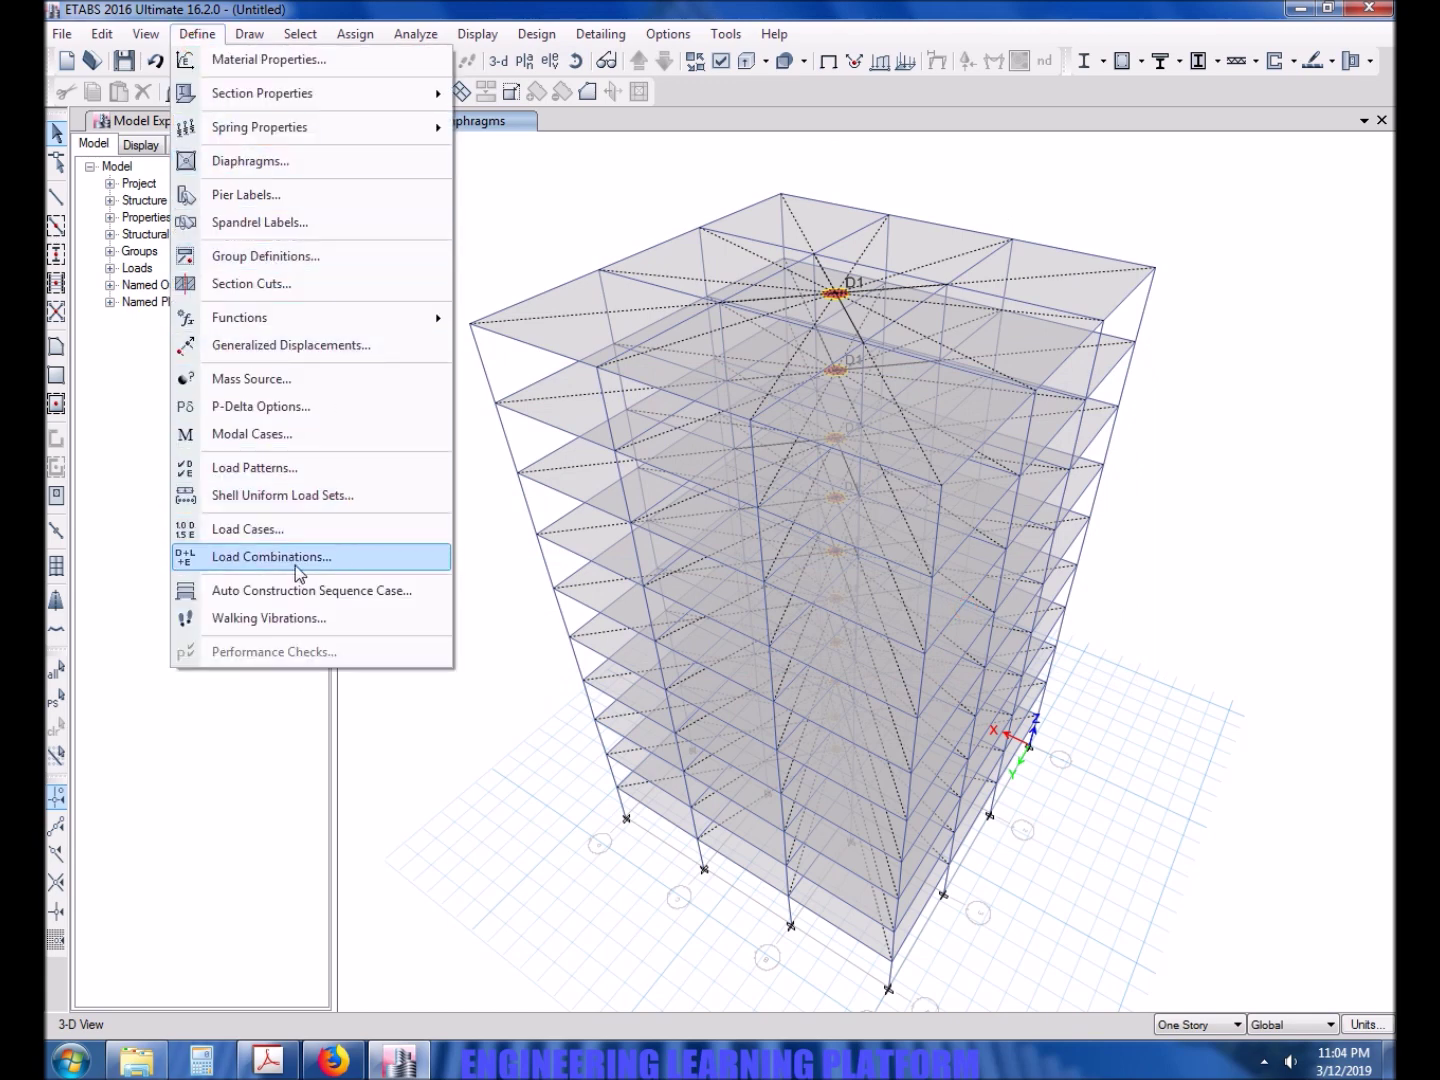
Keep ACI 318-14 as the concrete frame design code
{"action": "left_click", "coordinate": [536, 34]}
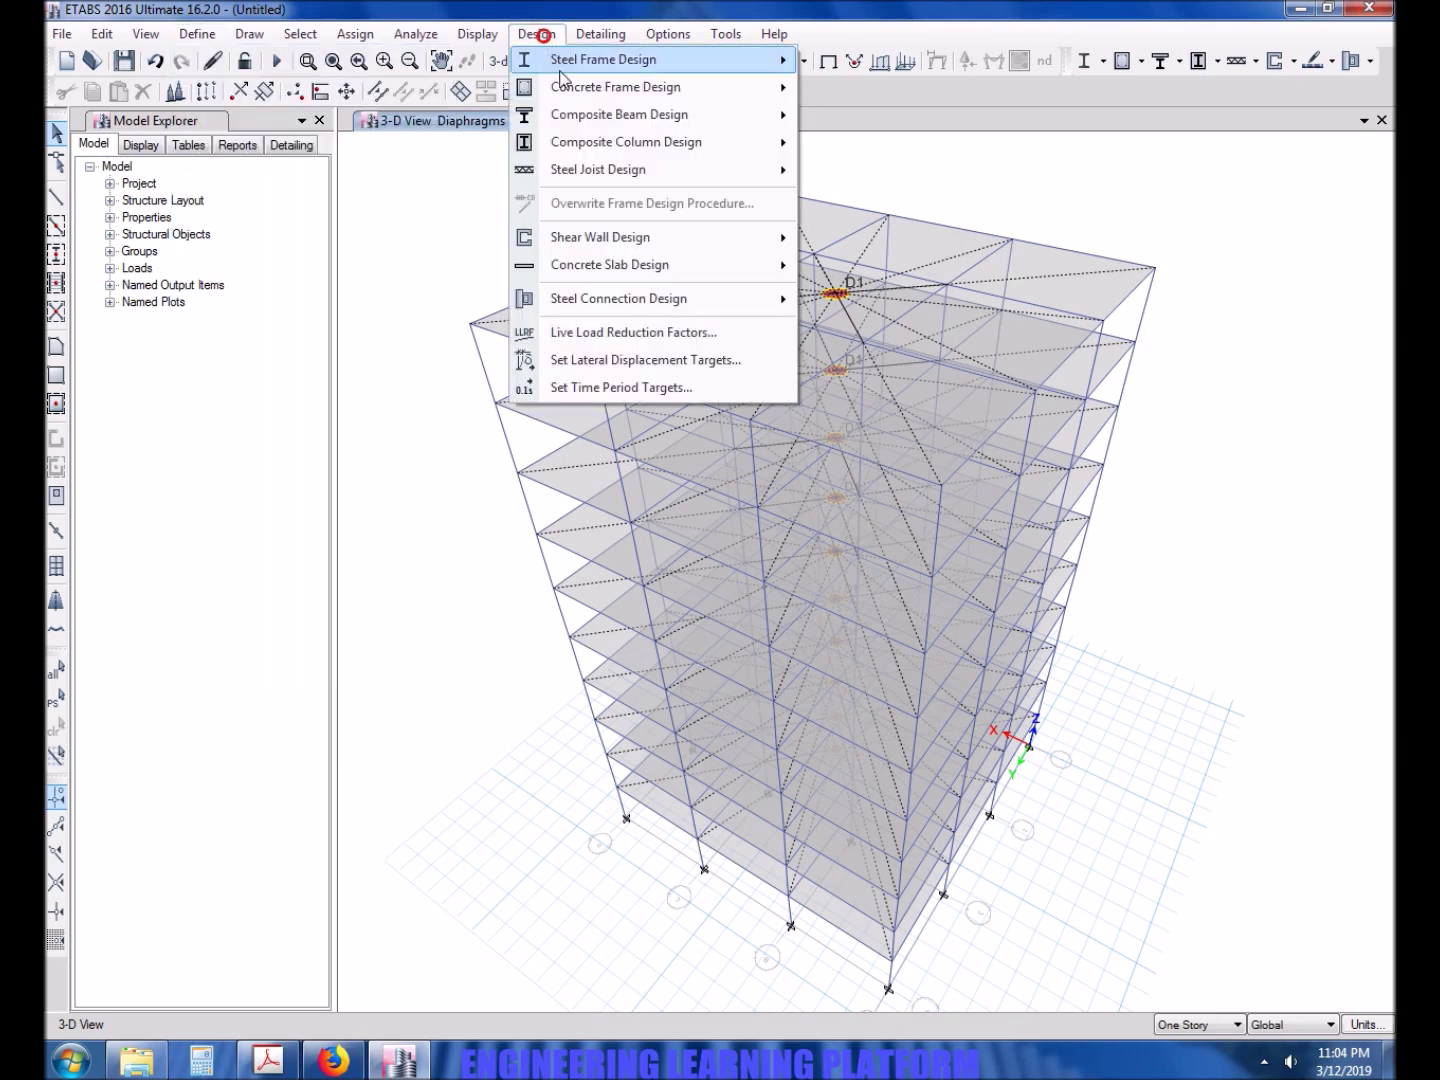
{"action": "mouse_move", "coordinate": [567, 90]}
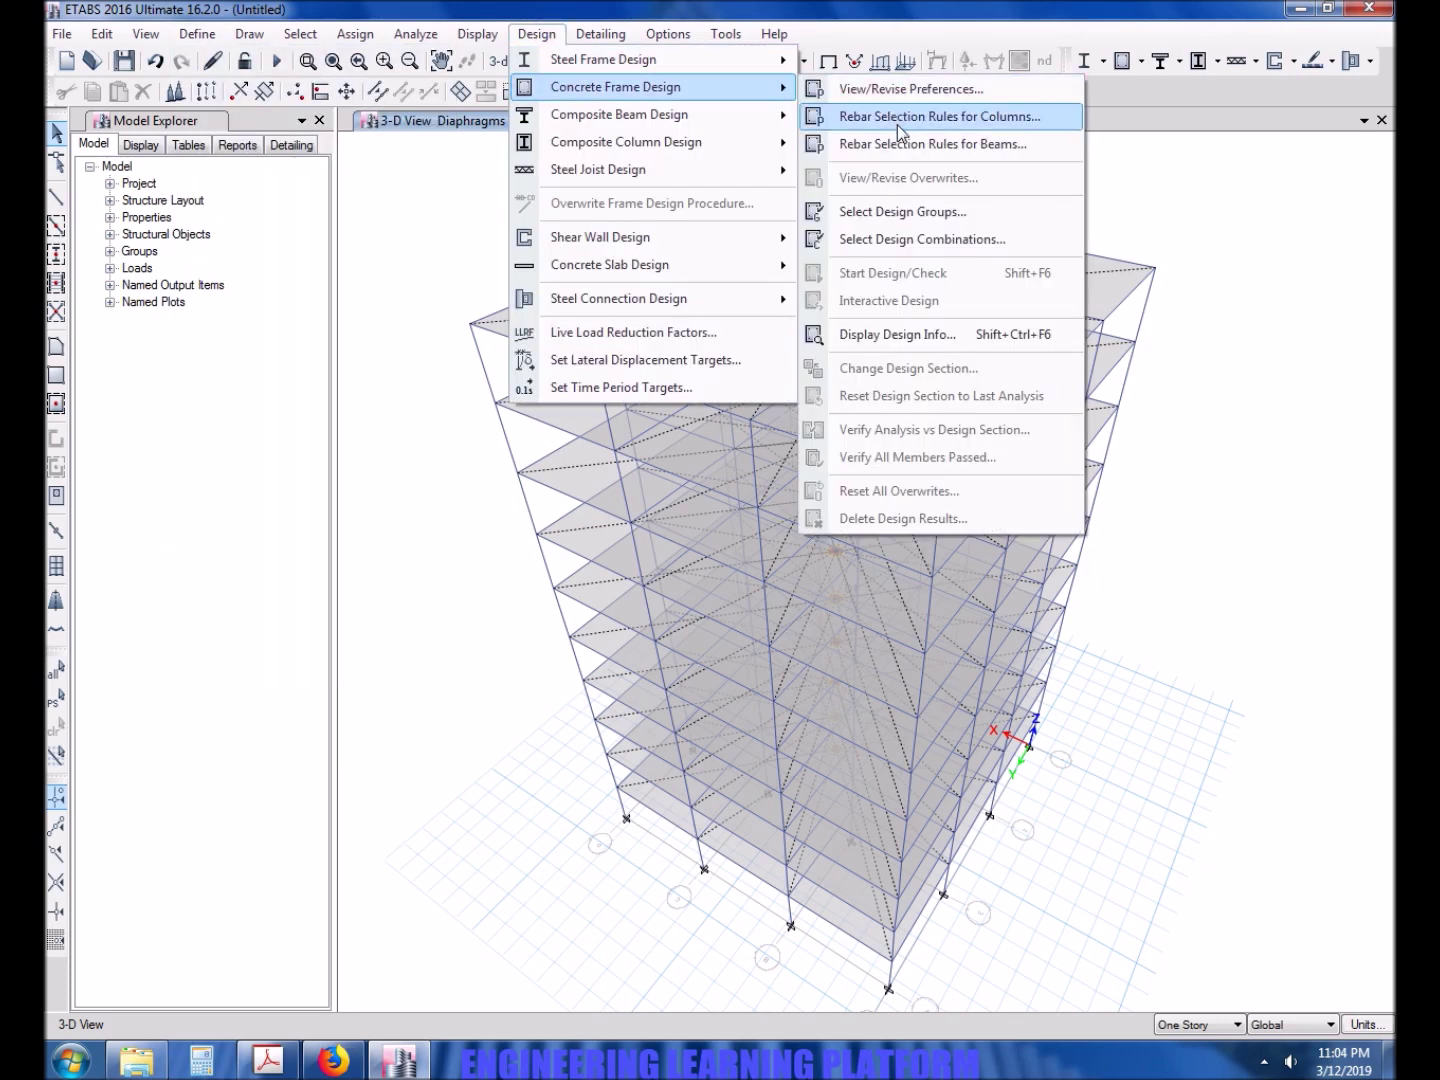
{"action": "left_click", "coordinate": [926, 92]}
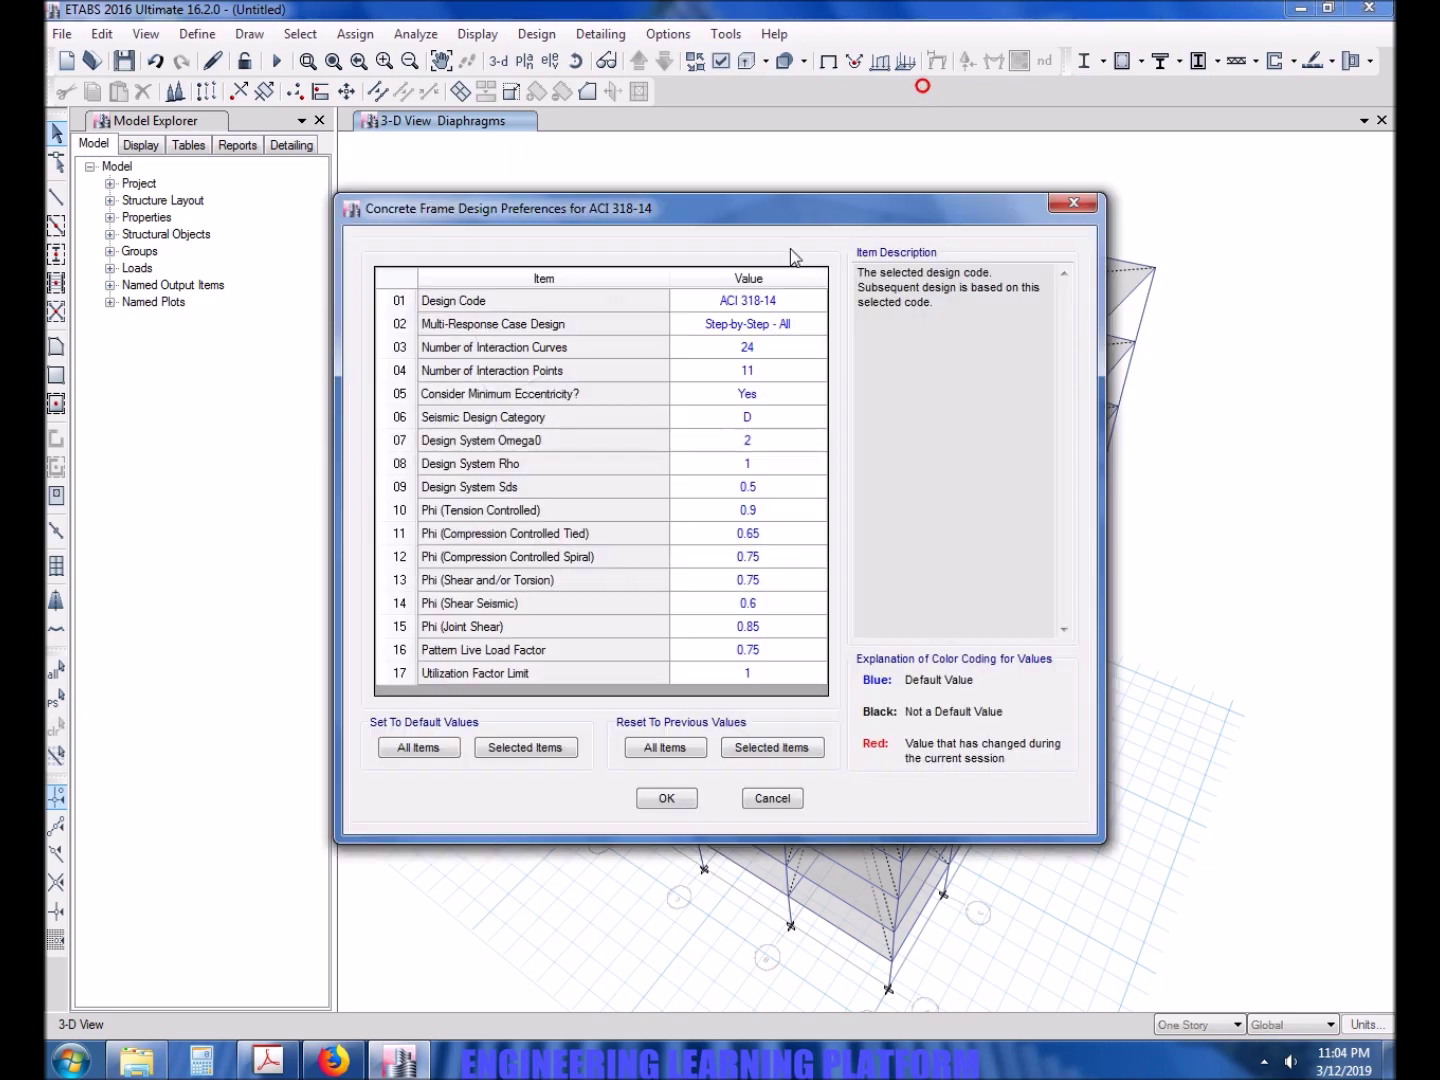
{"action": "left_click", "coordinate": [793, 302]}
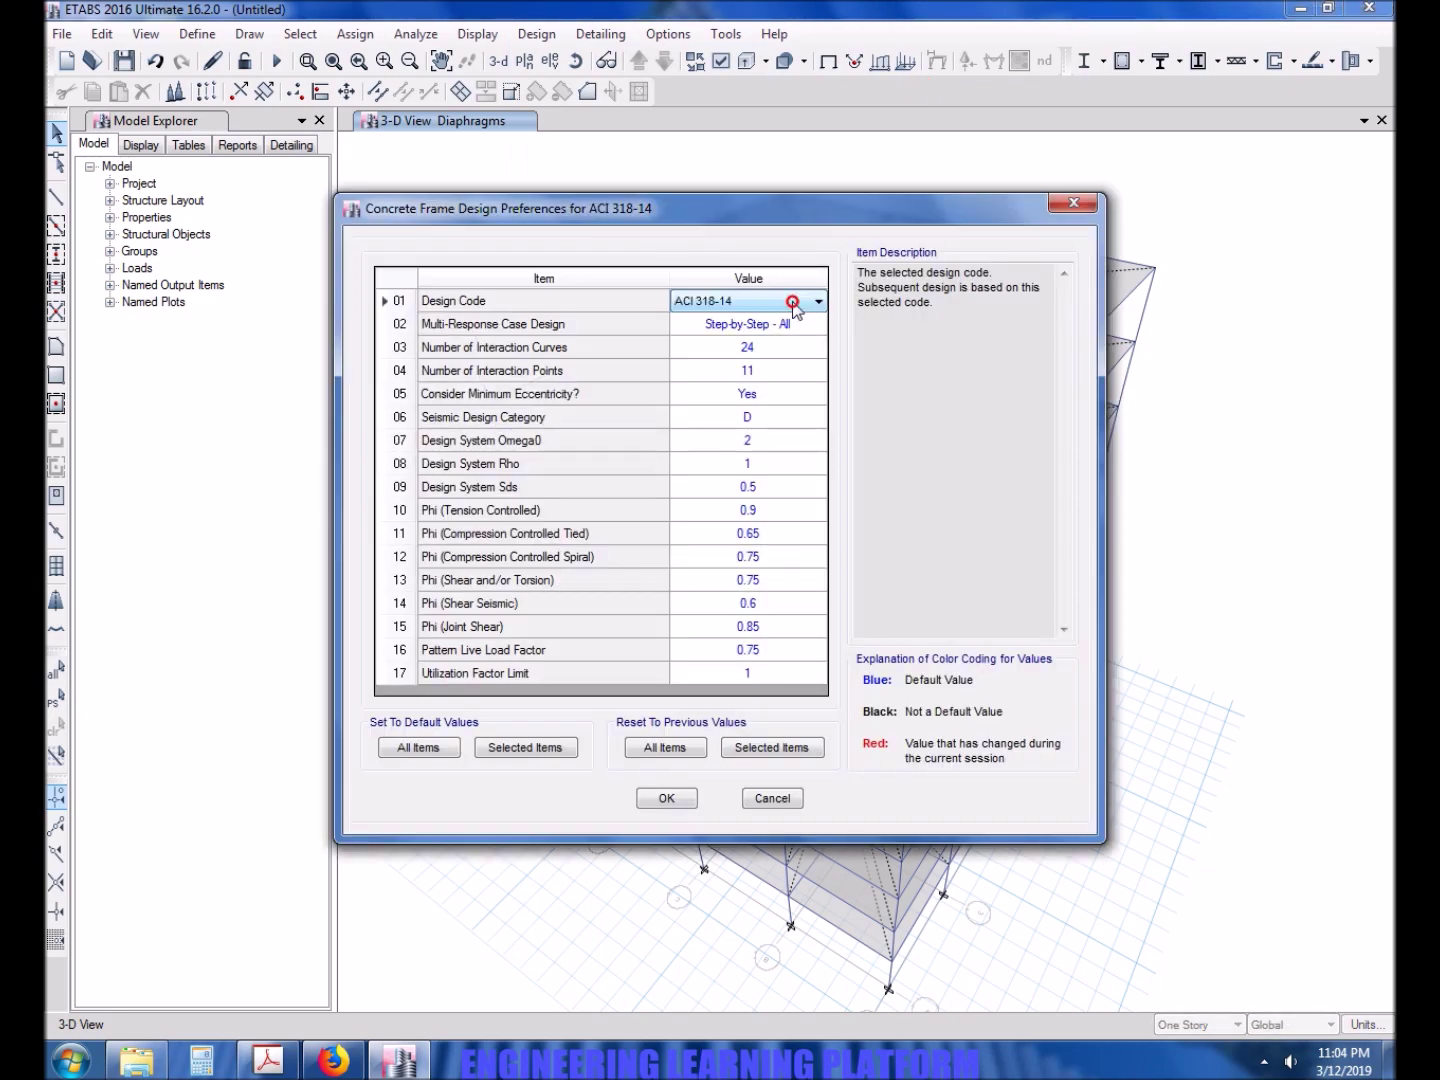
{"action": "left_click", "coordinate": [793, 302]}
{"action": "left_click", "coordinate": [795, 305]}
{"action": "left_click", "coordinate": [663, 798]}
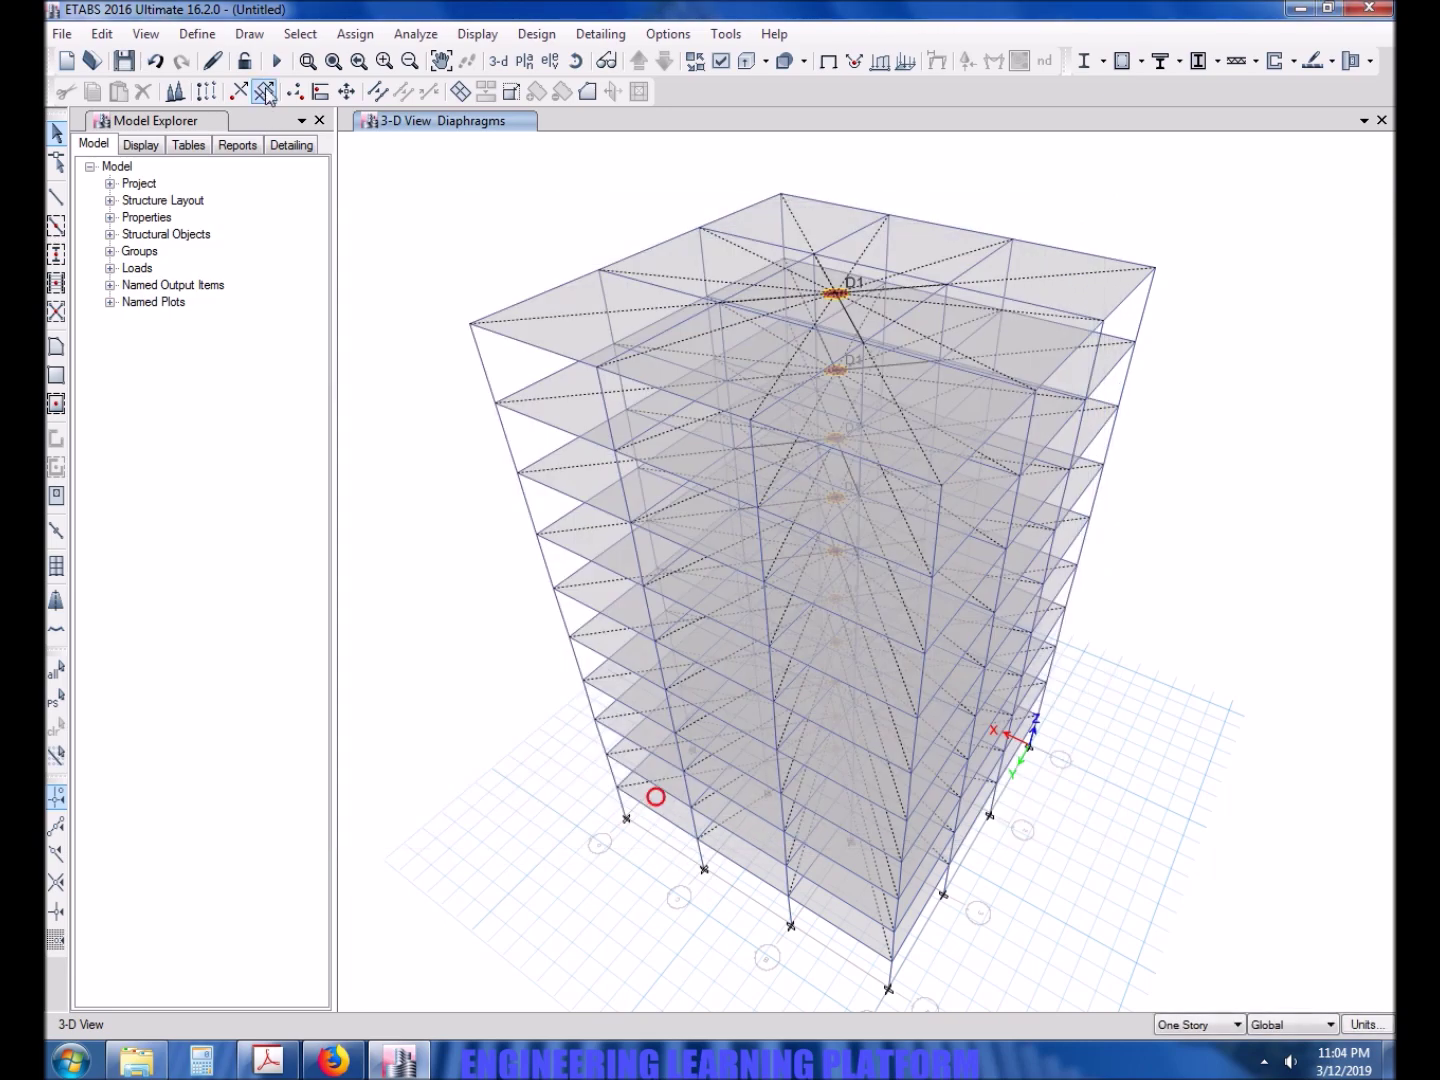
Bring up the Load Cases list and select EY DRIFT
{"action": "left_click", "coordinate": [197, 33]}
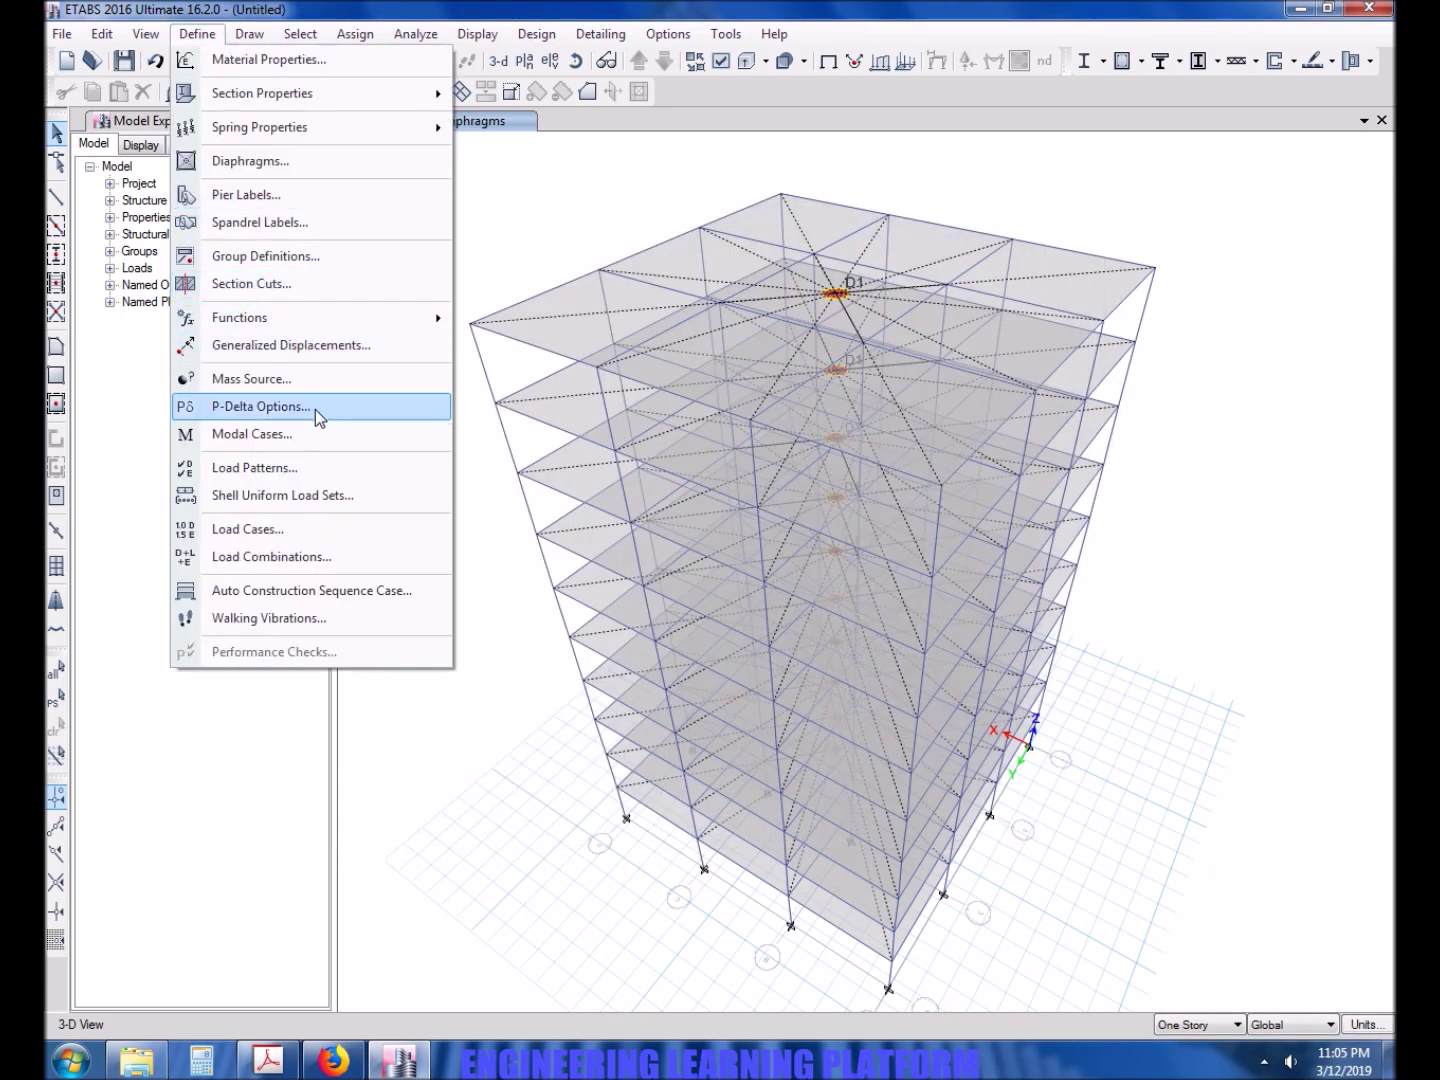
{"action": "left_click", "coordinate": [304, 528]}
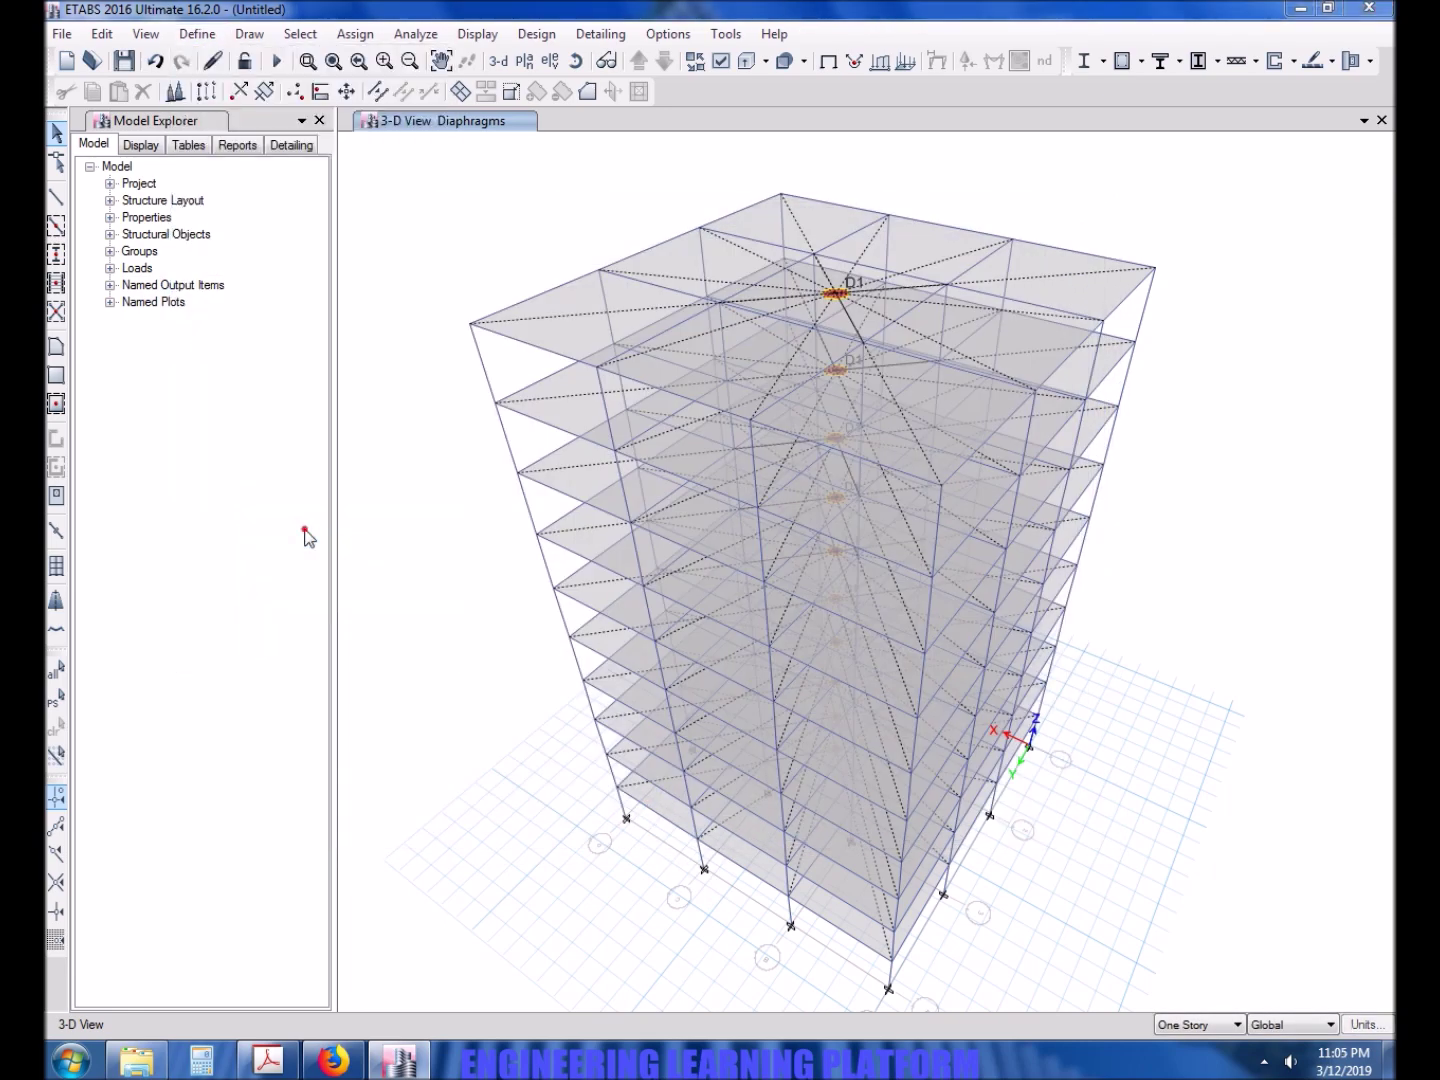
{"action": "left_click", "coordinate": [410, 545]}
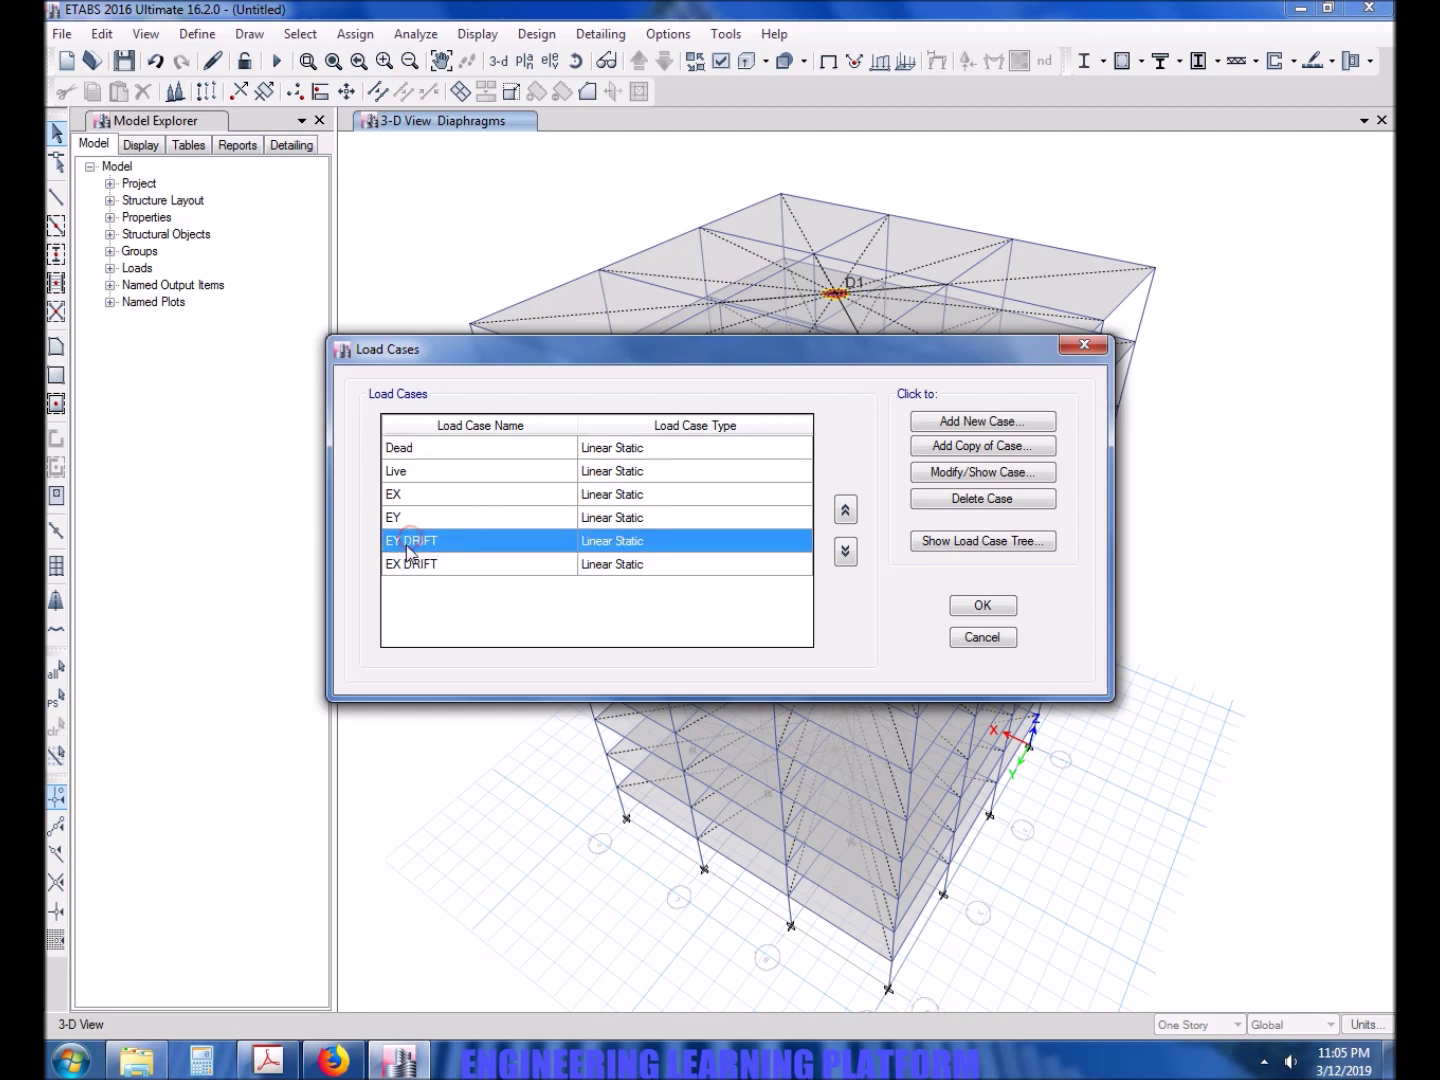
Set the EY DRIFT load case's design type to user-defined Other
{"action": "left_click", "coordinate": [955, 472]}
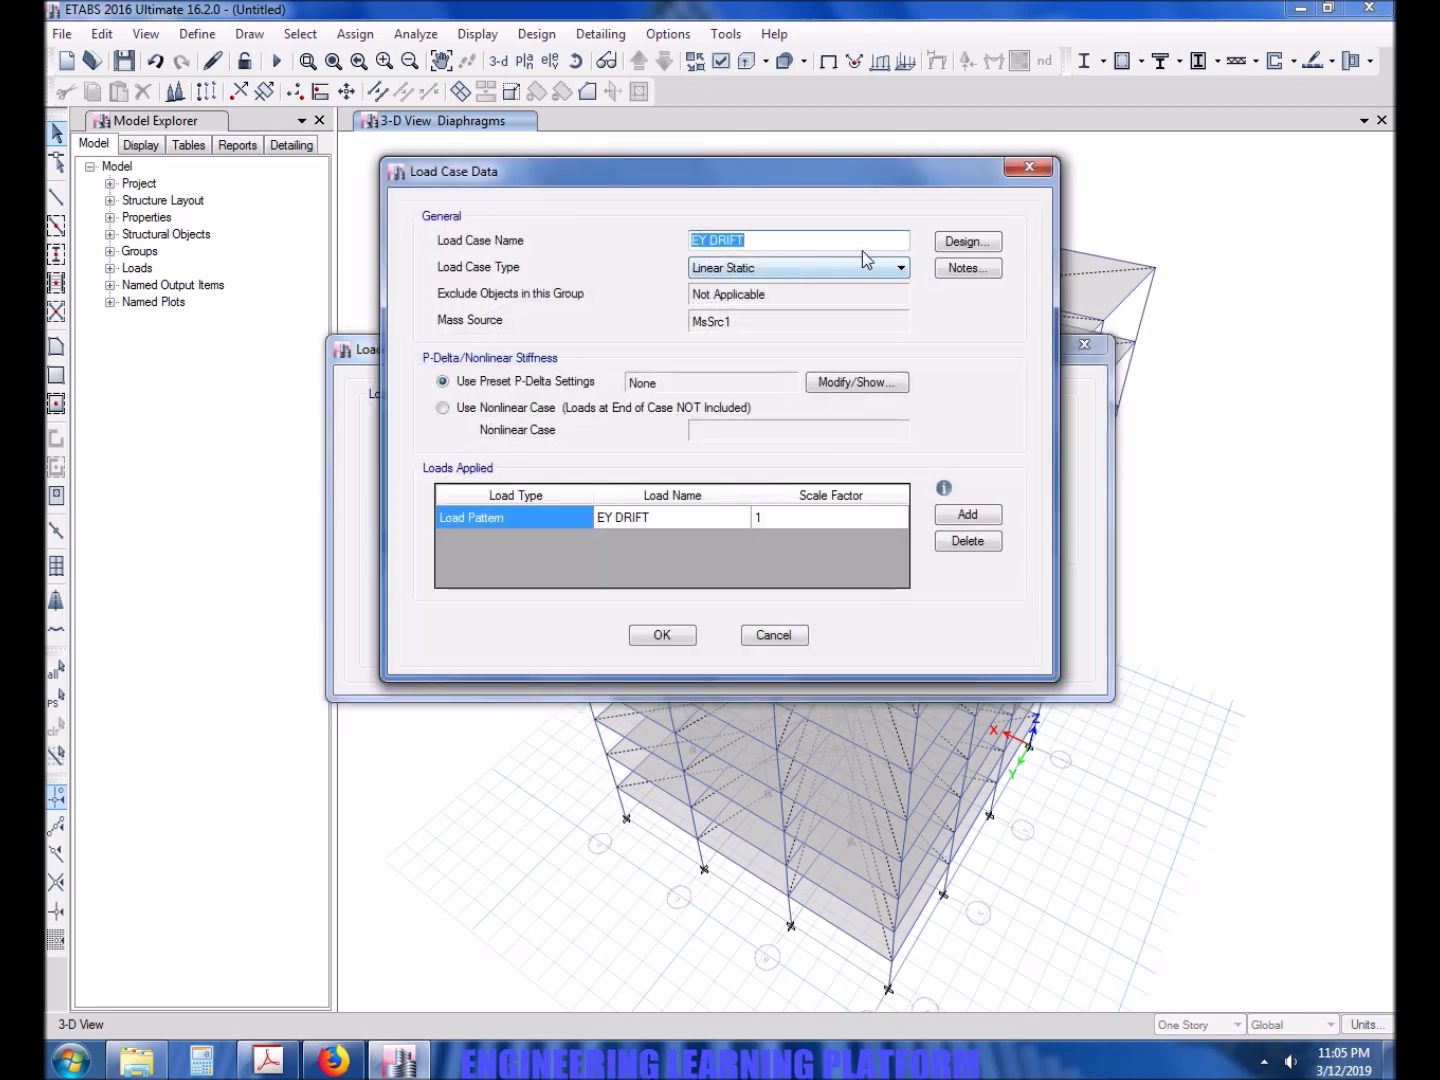
{"action": "left_click", "coordinate": [962, 243]}
{"action": "left_click", "coordinate": [570, 519]}
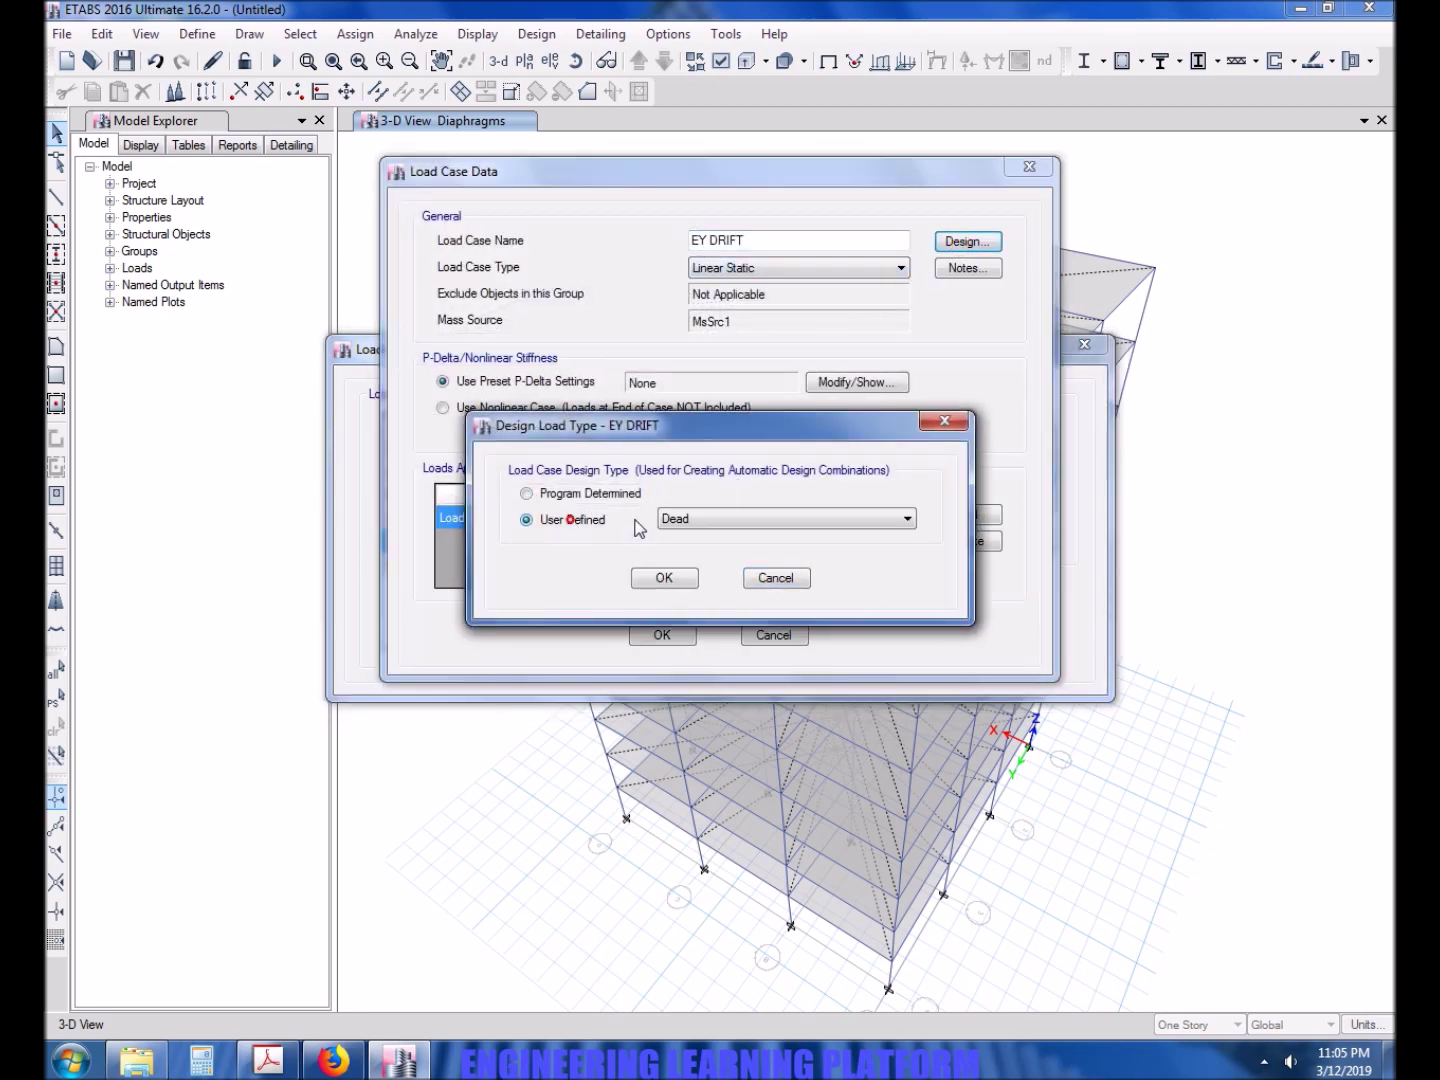
{"action": "left_click", "coordinate": [715, 522]}
{"action": "left_click", "coordinate": [675, 744]}
{"action": "left_click", "coordinate": [665, 579]}
Compute 0.7 × 5.5 = 3.85 and use it as EY DRIFT's scale factor
{"action": "left_click", "coordinate": [785, 520]}
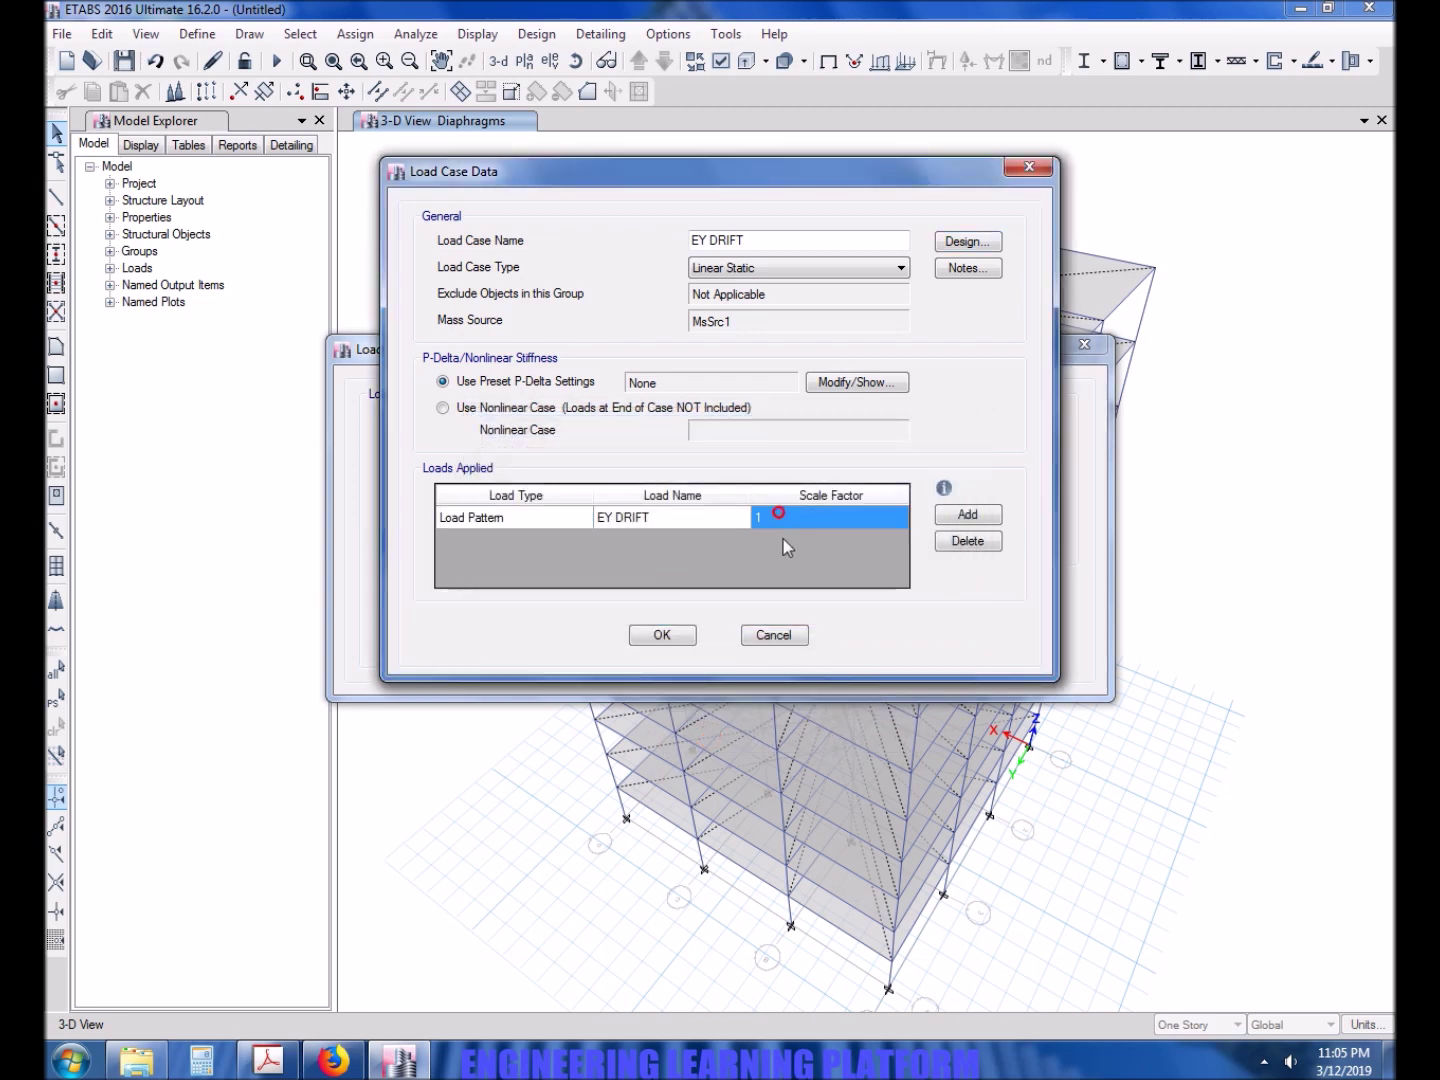
{"action": "left_click", "coordinate": [201, 1060]}
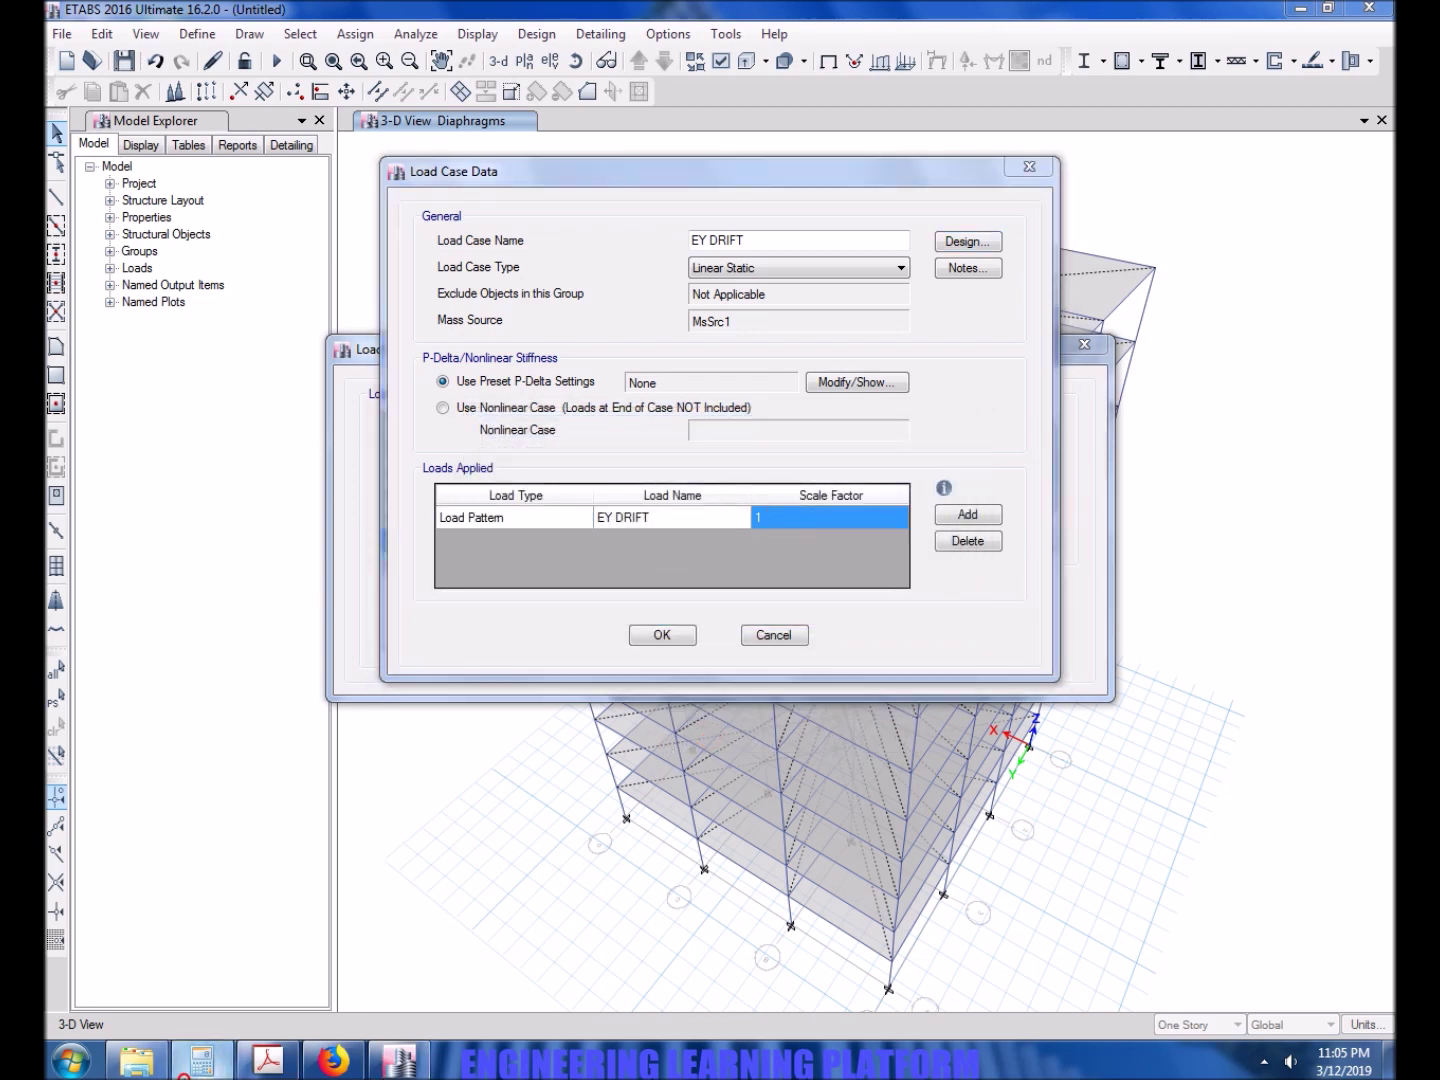
{"action": "left_click", "coordinate": [284, 572]}
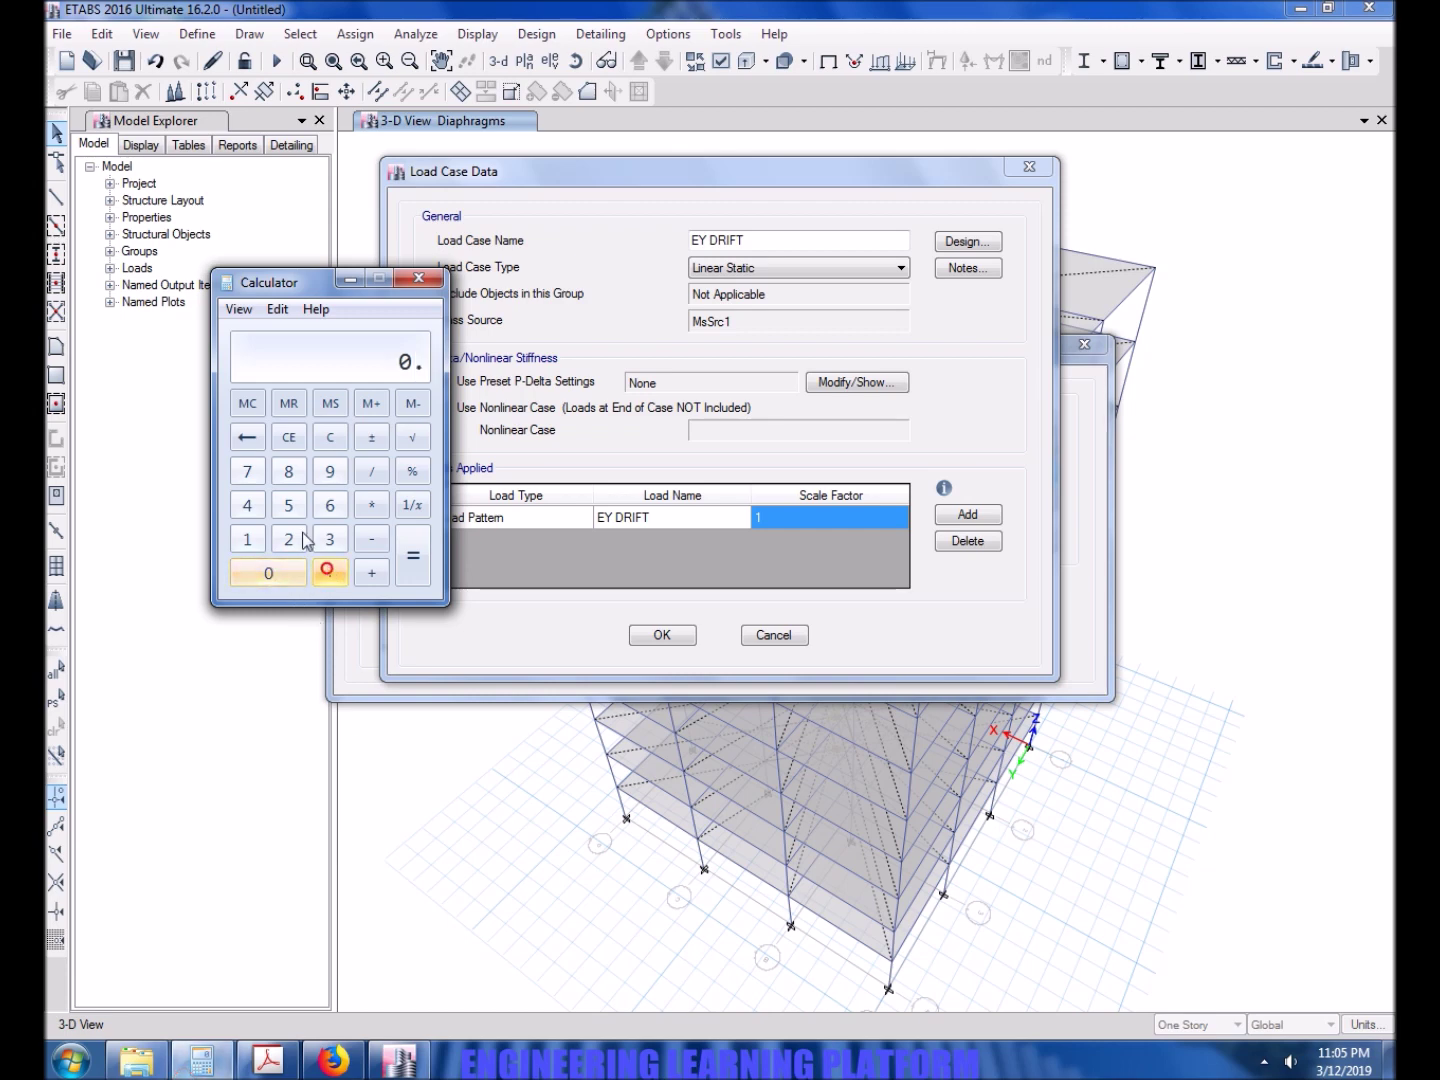
{"action": "left_click", "coordinate": [247, 470]}
{"action": "left_click", "coordinate": [378, 506]}
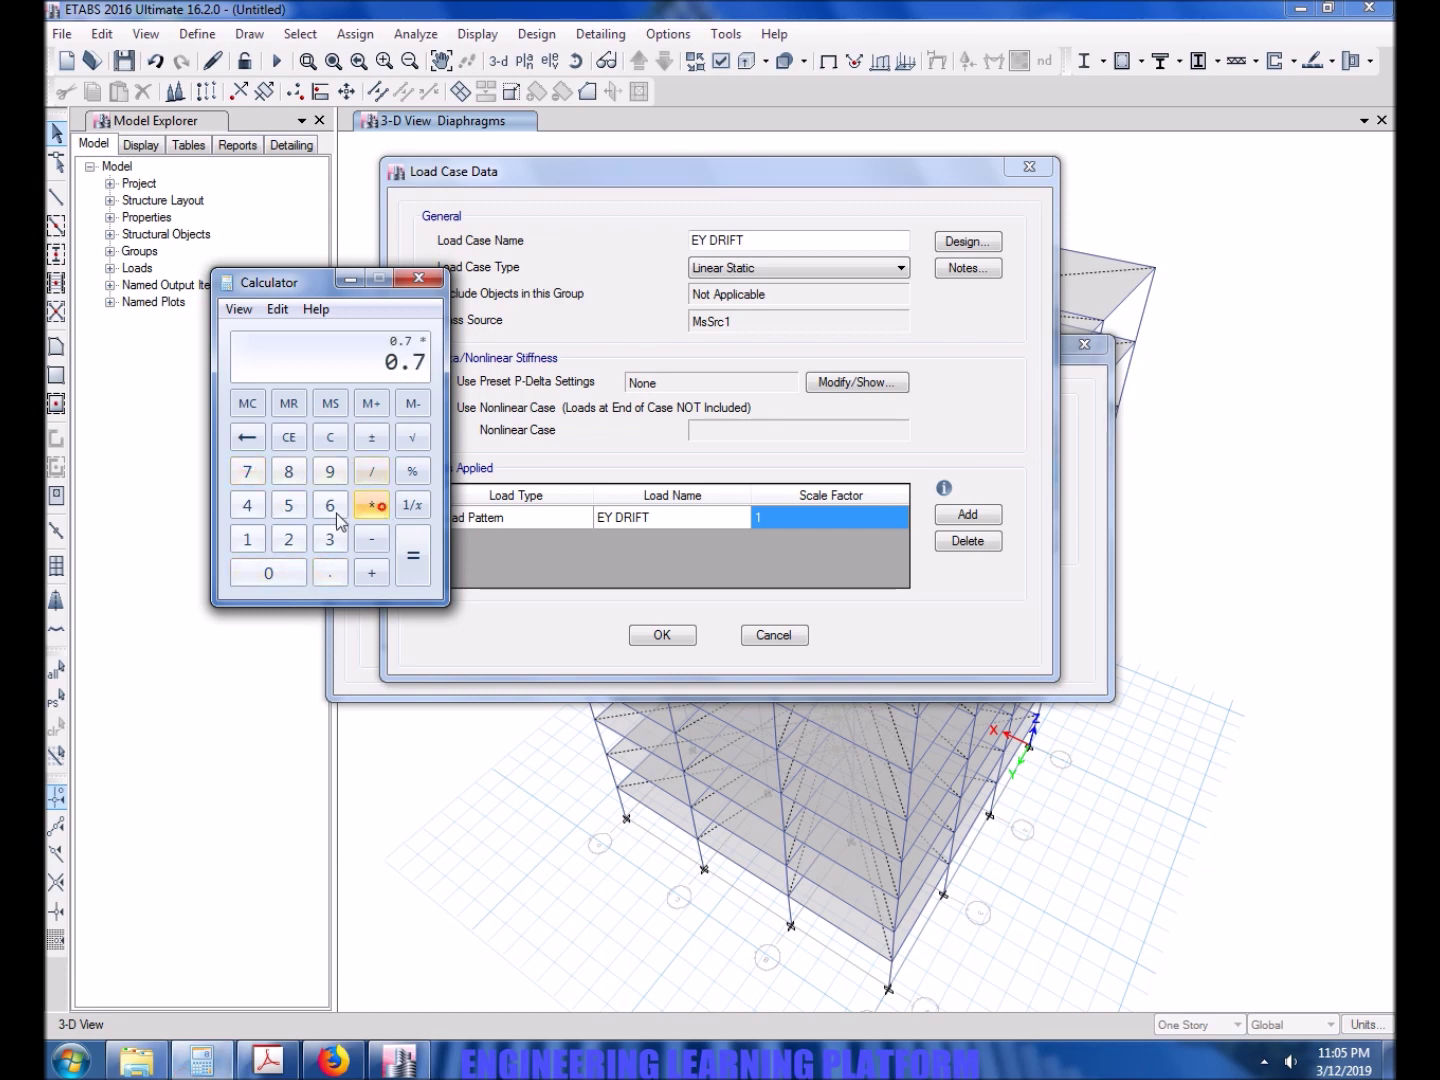
{"action": "left_click", "coordinate": [288, 505]}
{"action": "left_click", "coordinate": [330, 572]}
{"action": "left_click", "coordinate": [288, 505]}
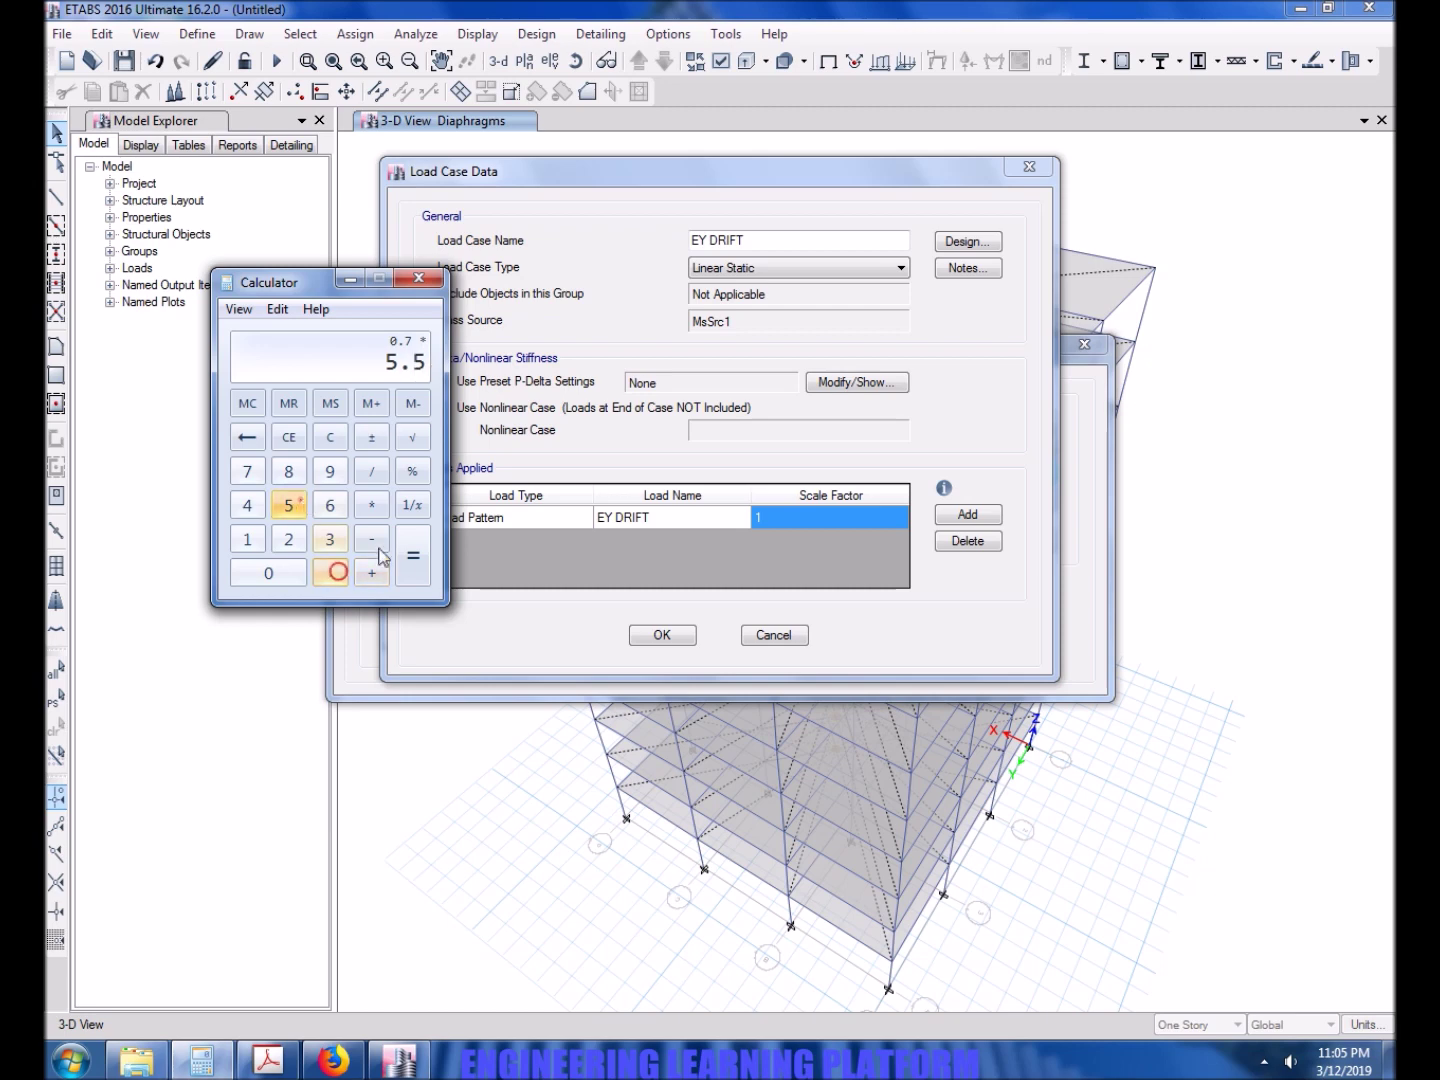
{"action": "left_click", "coordinate": [413, 556]}
{"action": "left_click", "coordinate": [430, 277]}
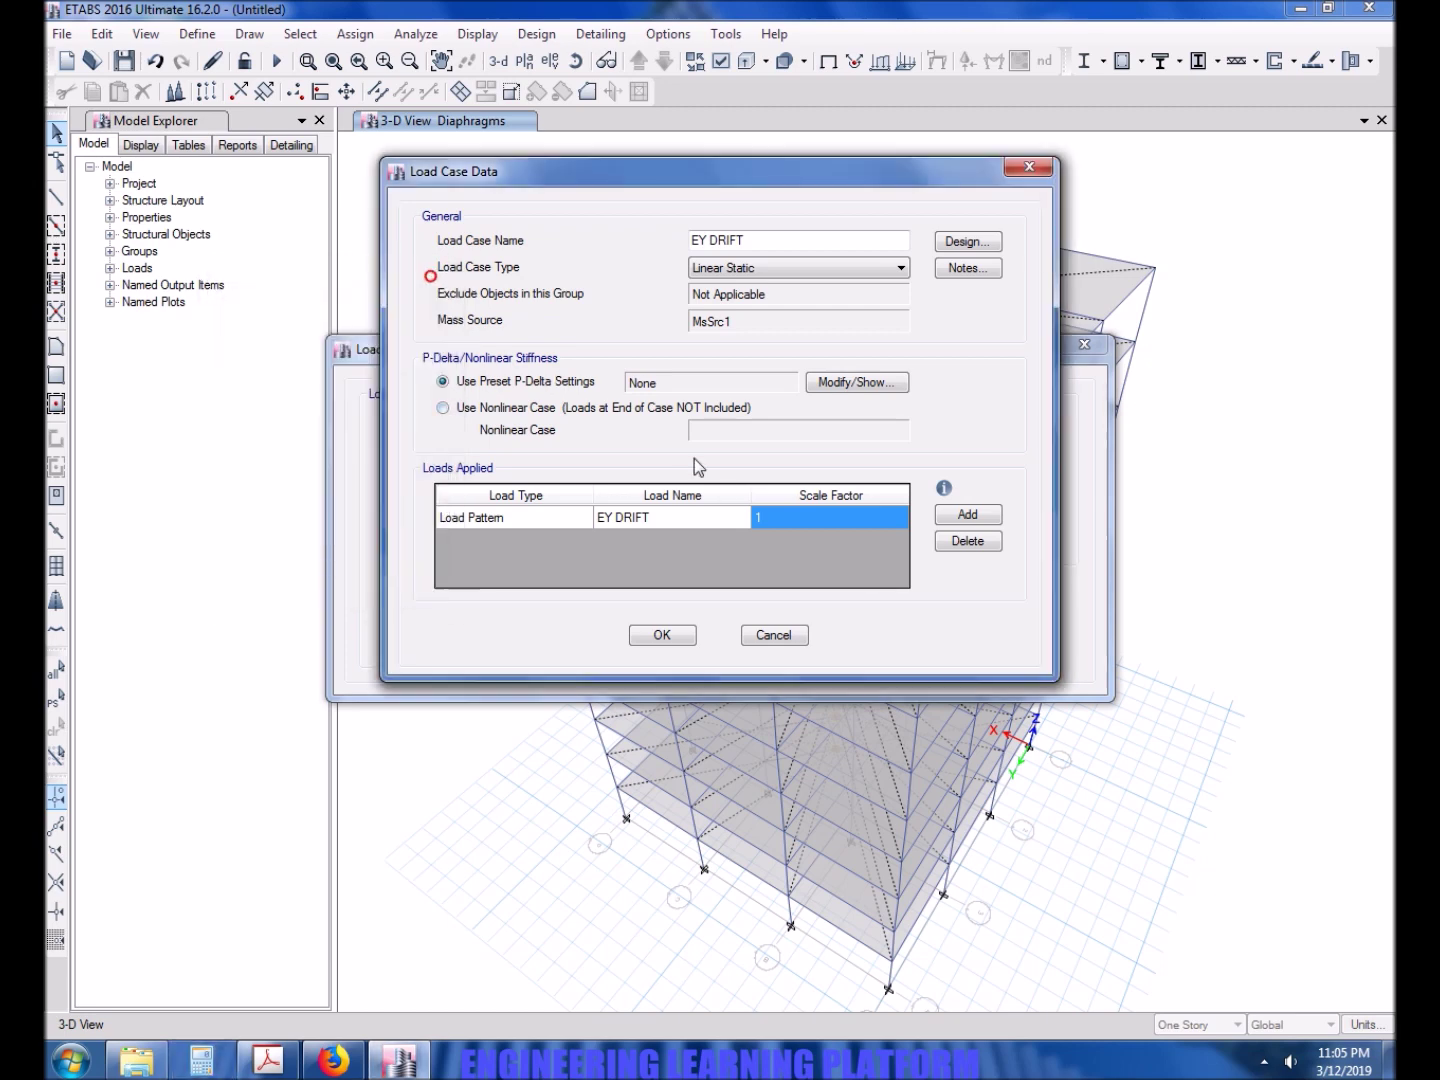
{"action": "left_click", "coordinate": [799, 519]}
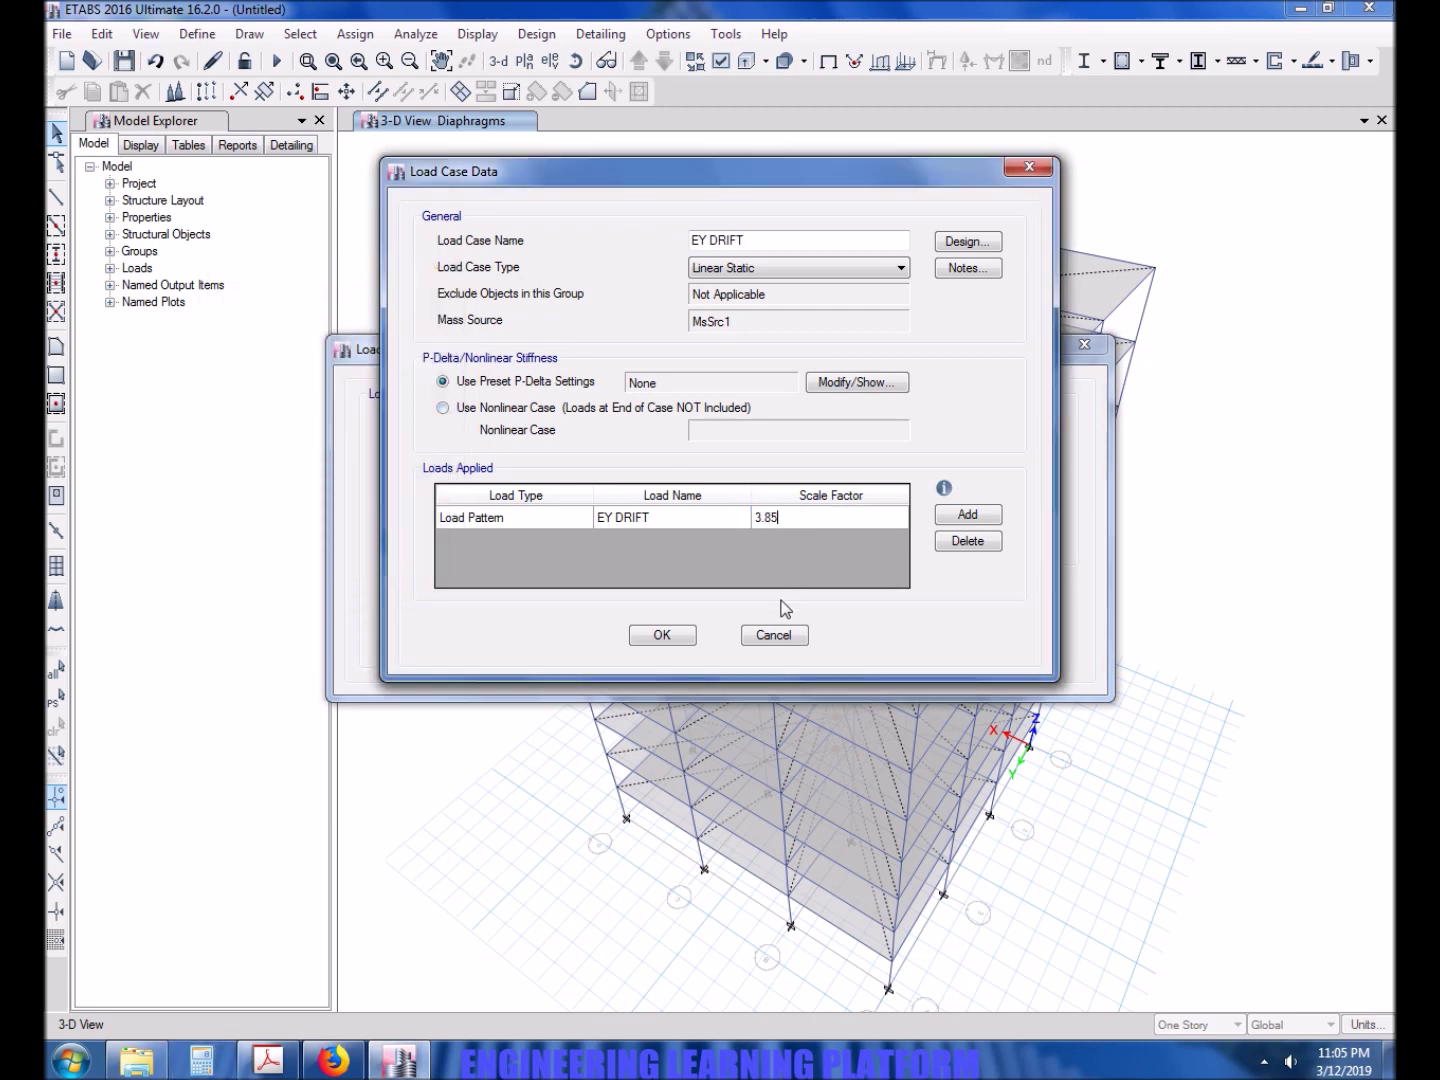
{"action": "left_click", "coordinate": [662, 635]}
Give EX DRIFT design type Other and scale factor 3.85, then accept the load cases
{"action": "left_click", "coordinate": [488, 569]}
{"action": "left_click", "coordinate": [945, 474]}
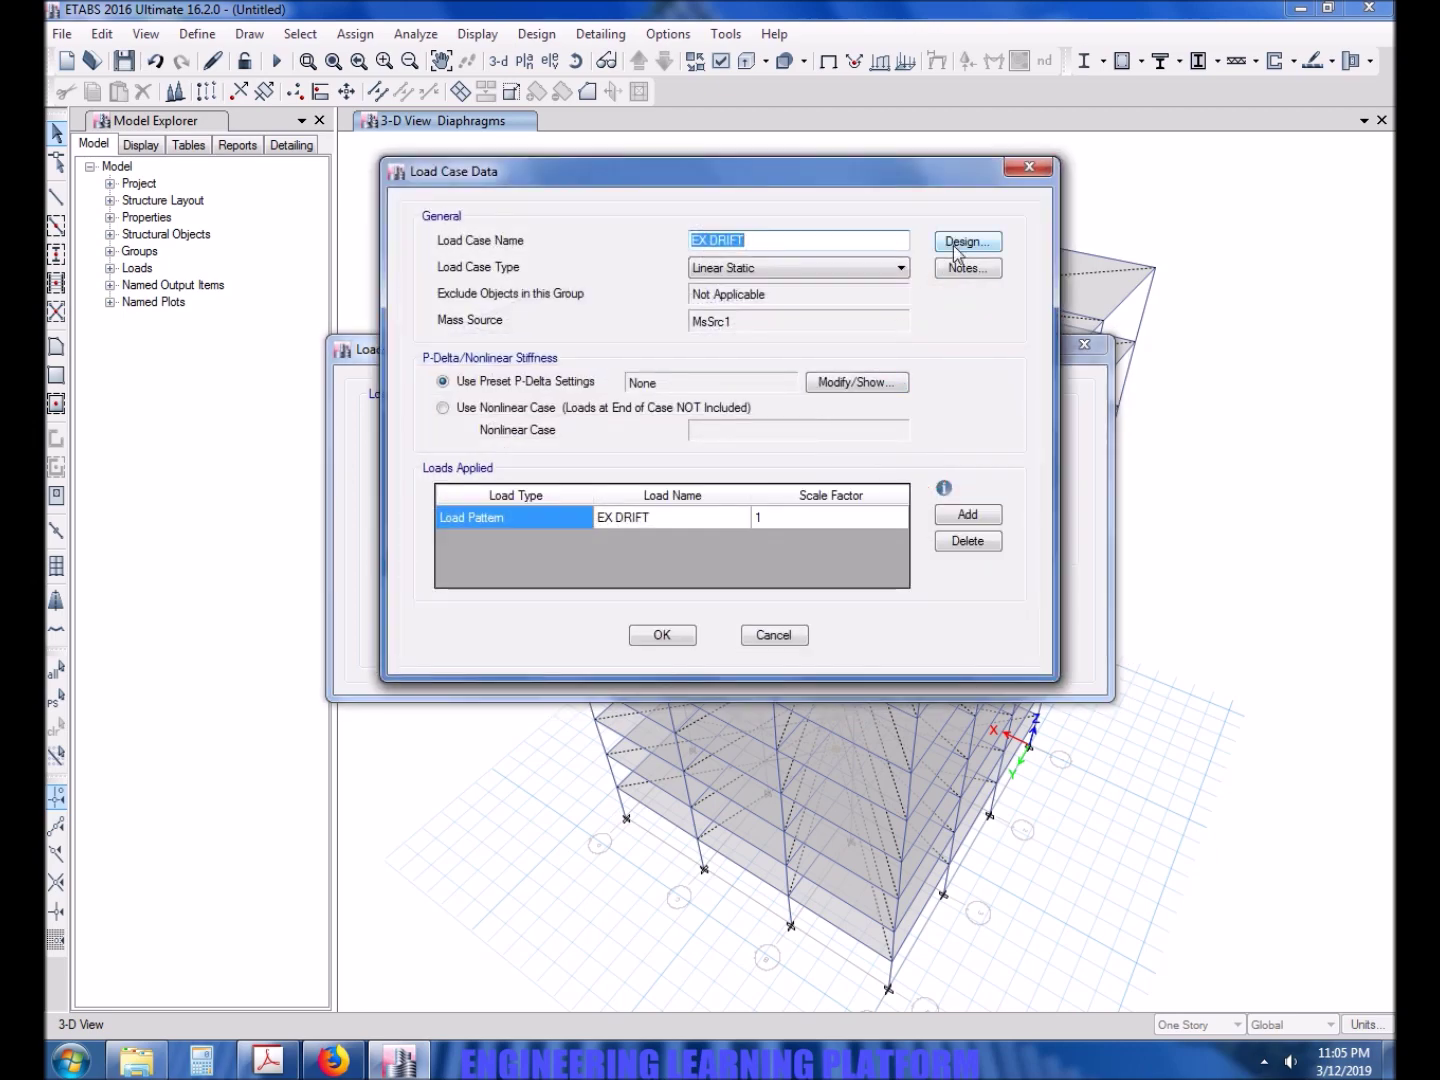
{"action": "left_click", "coordinate": [958, 241]}
{"action": "left_click", "coordinate": [585, 520]}
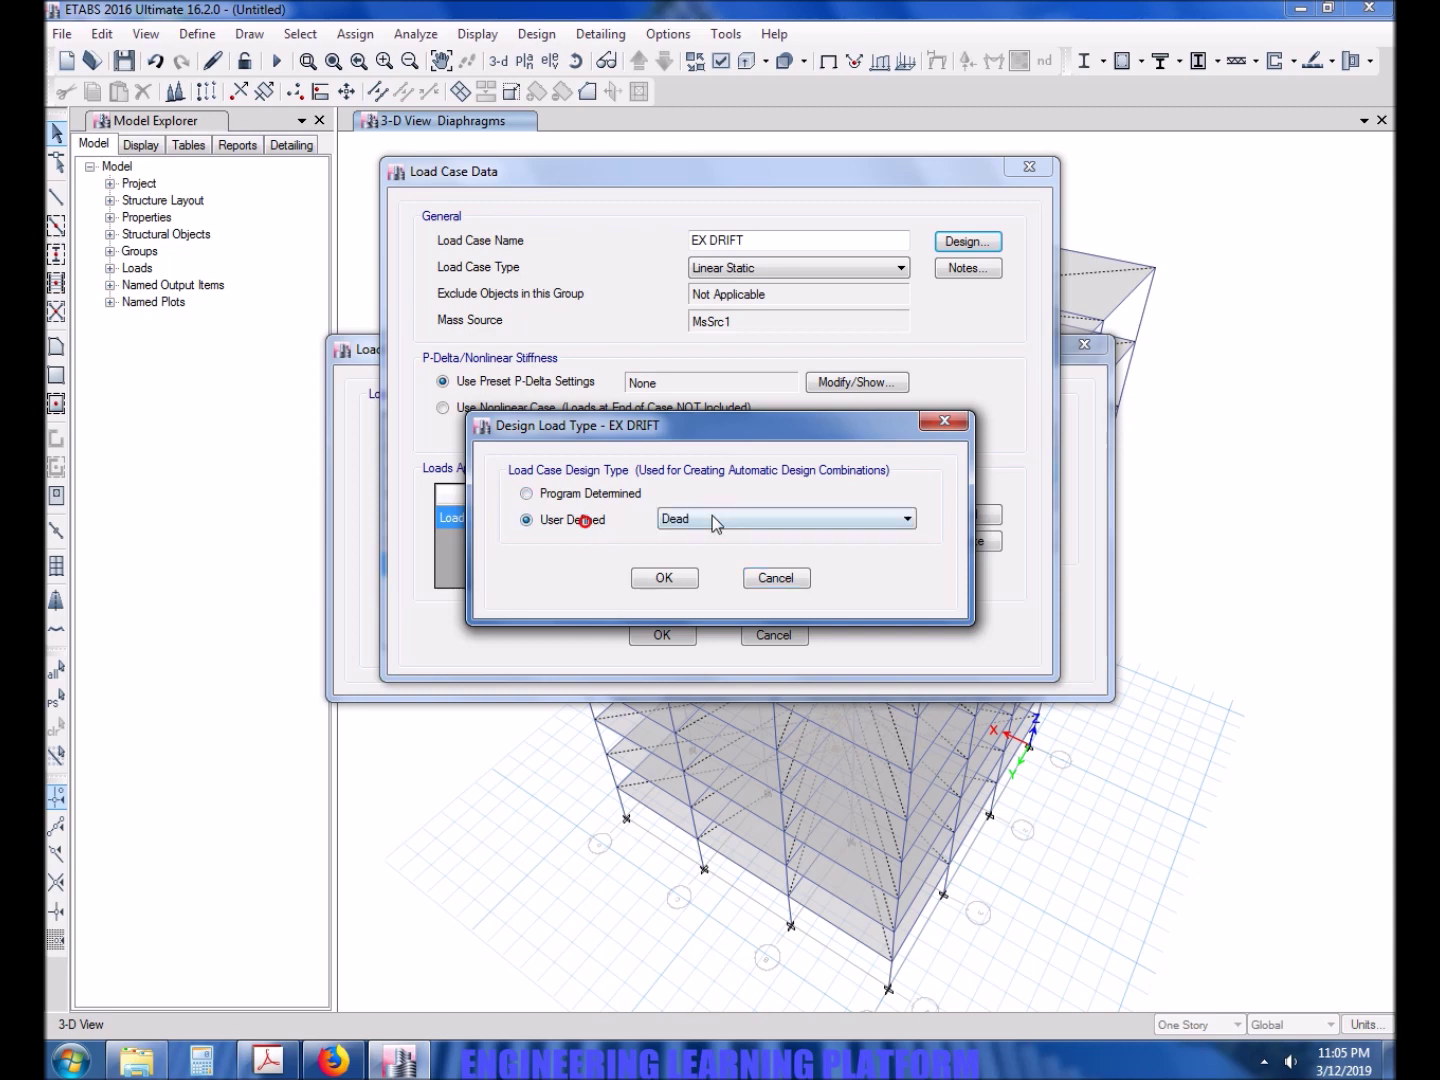
{"action": "left_click", "coordinate": [712, 517]}
{"action": "left_click", "coordinate": [674, 744]}
{"action": "left_click", "coordinate": [660, 578]}
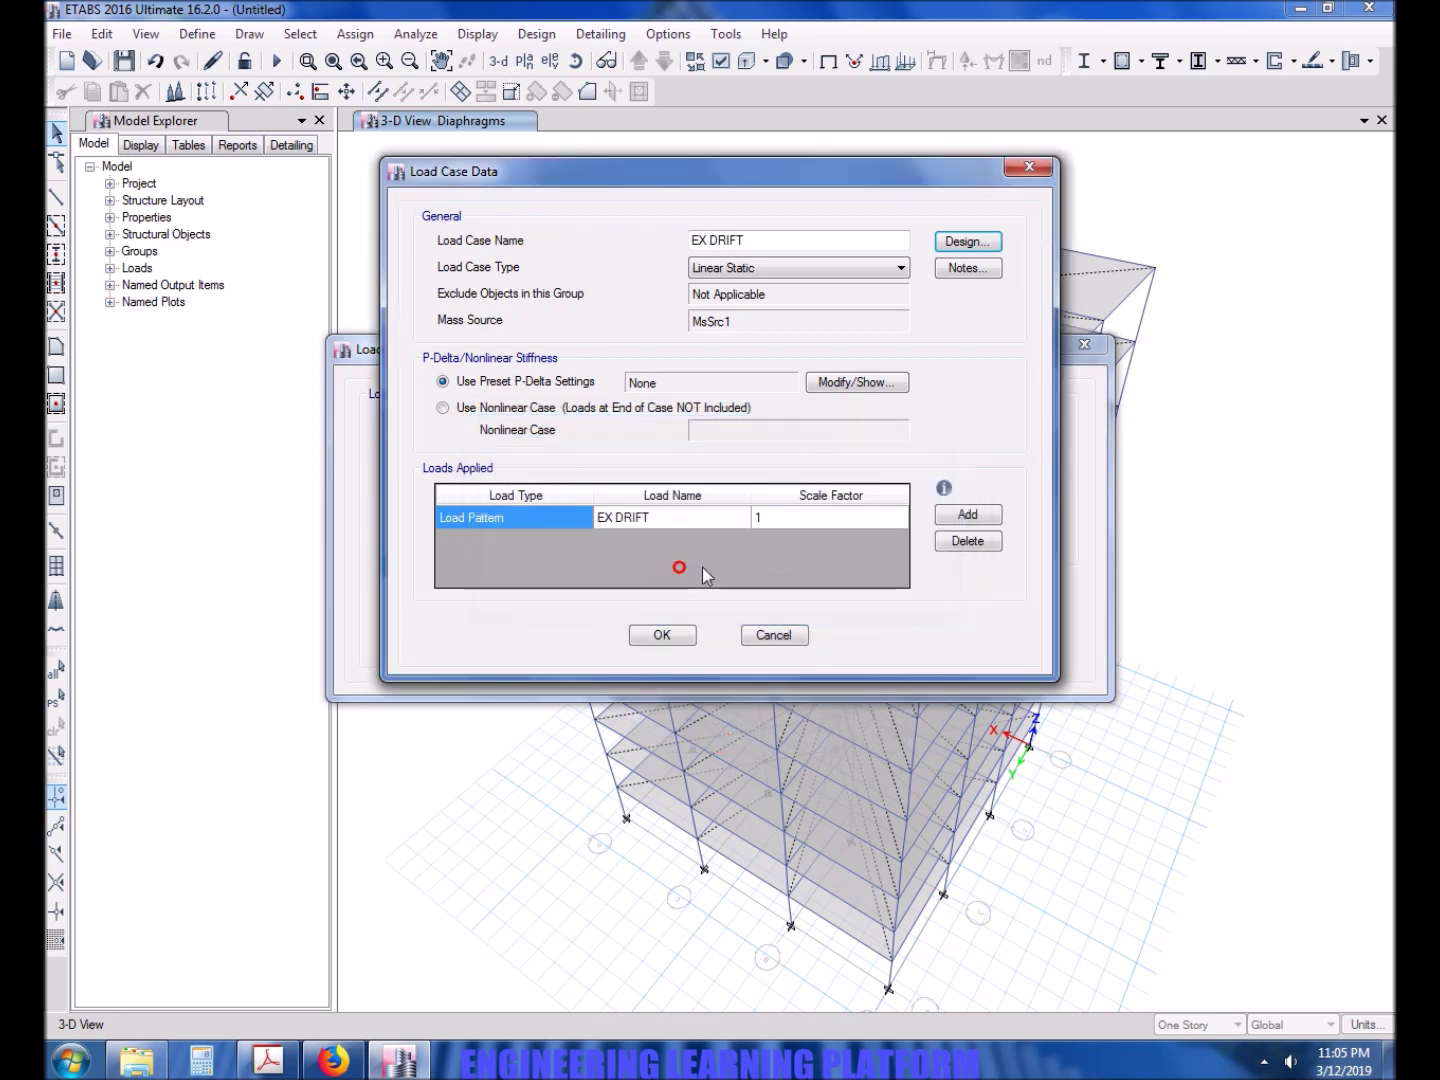
{"action": "left_click", "coordinate": [782, 520]}
{"action": "type", "text": "3.85"}
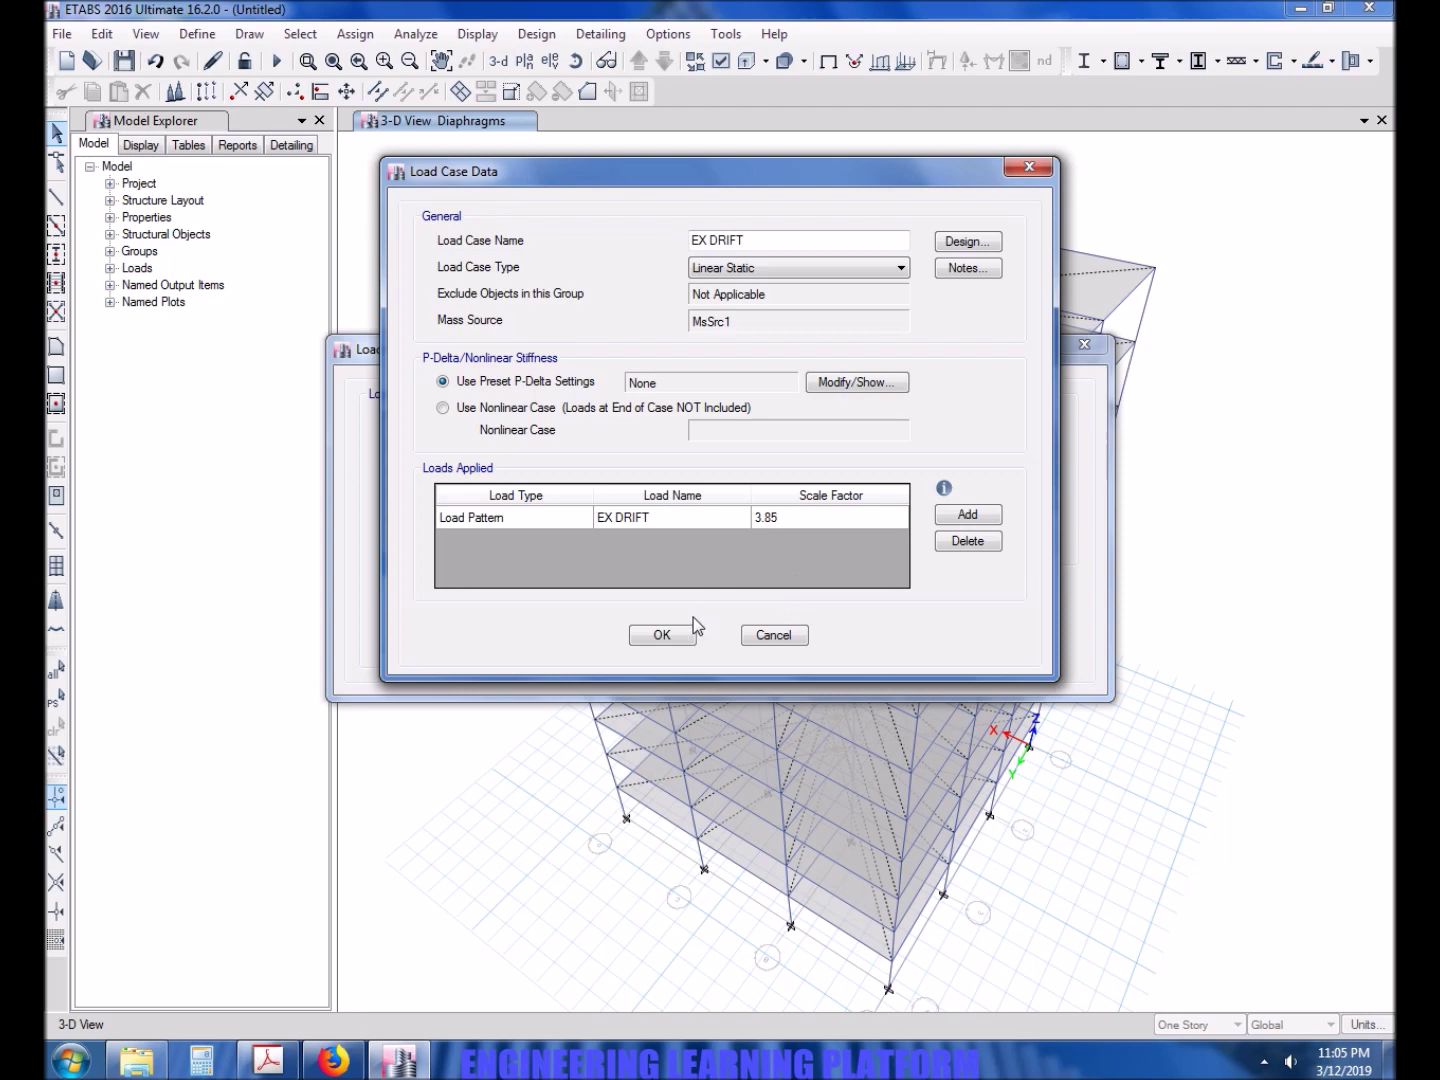
{"action": "left_click", "coordinate": [668, 637]}
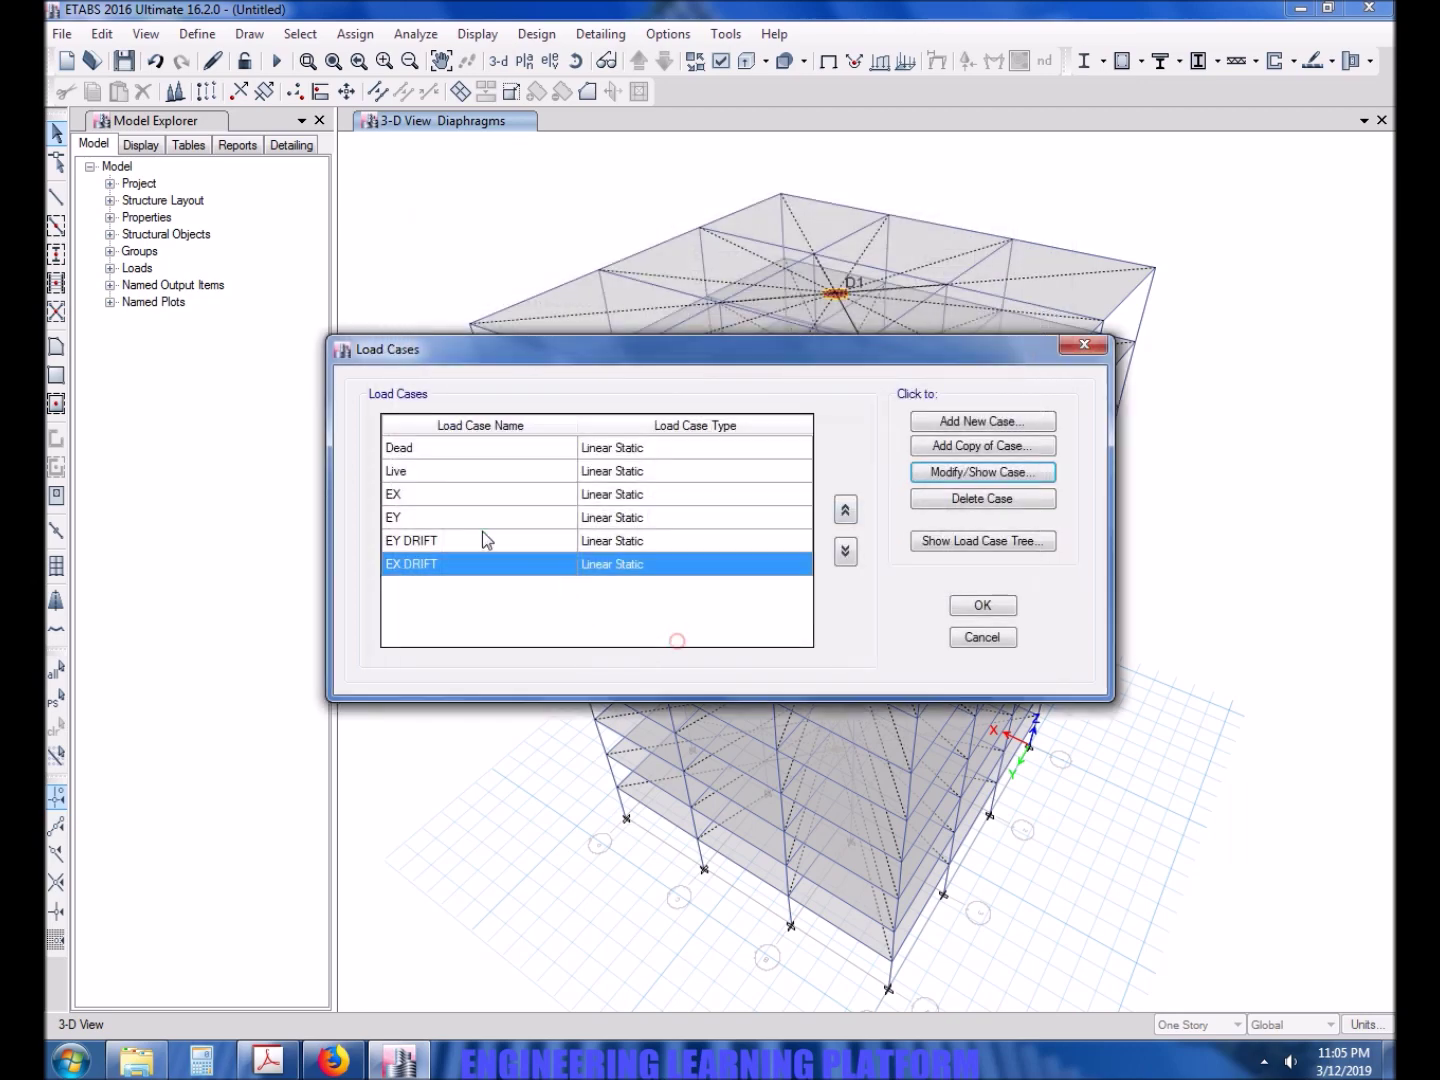
{"action": "left_click", "coordinate": [977, 604]}
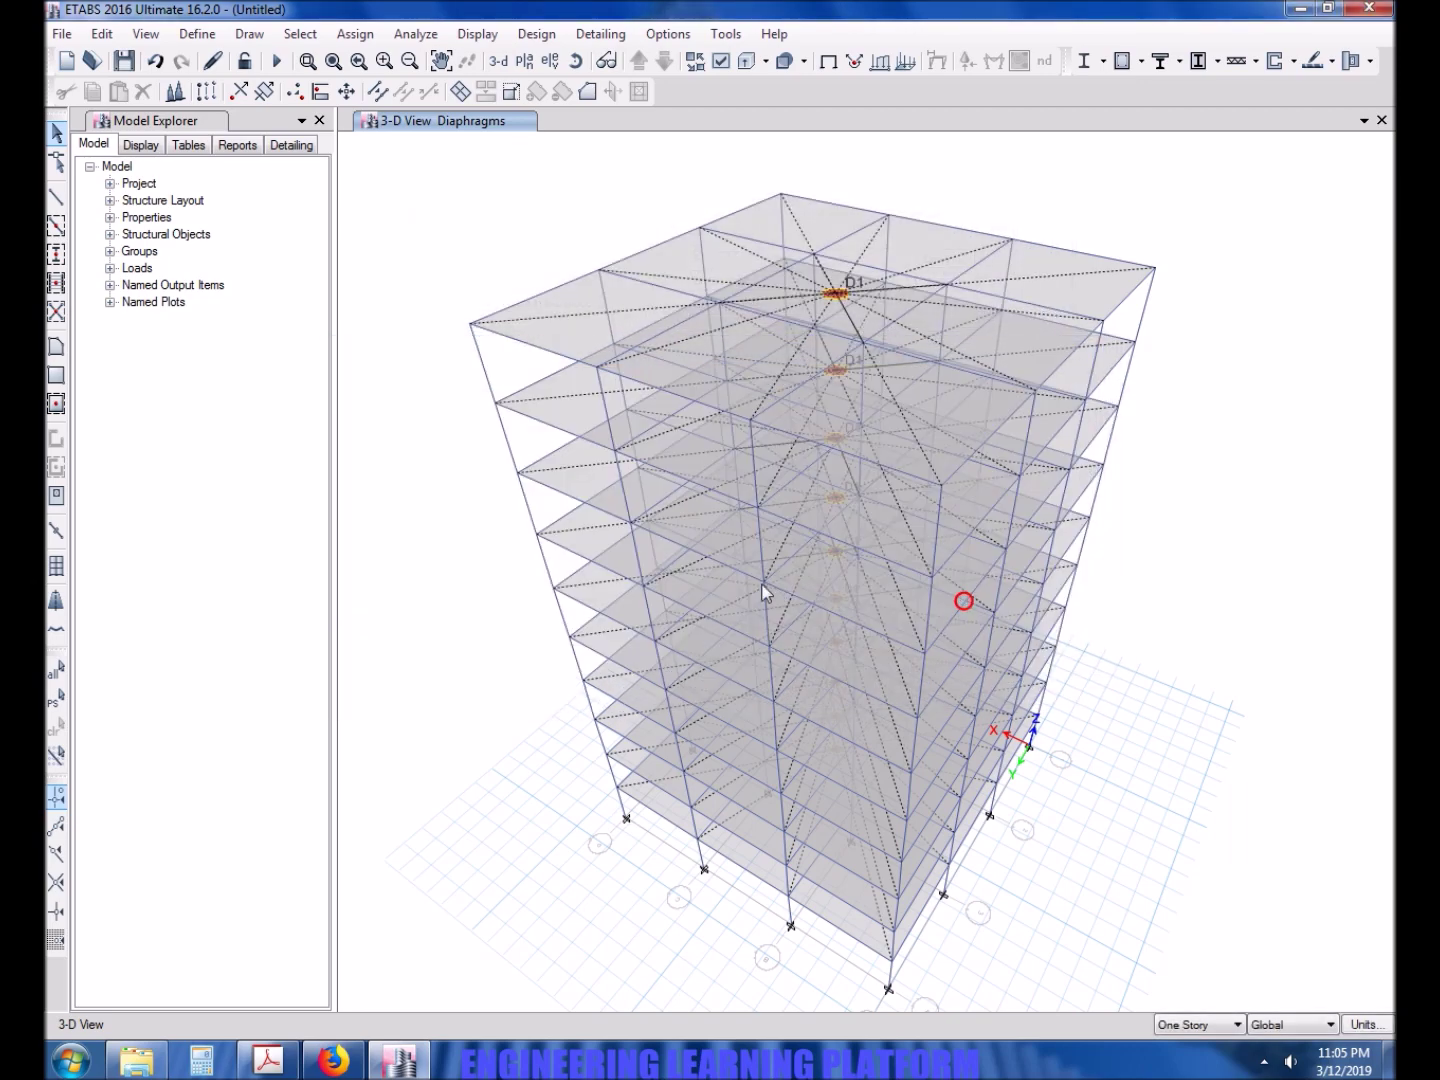
Add the default concrete frame design combinations, converted to user combinations
{"action": "left_click", "coordinate": [197, 34]}
{"action": "left_click", "coordinate": [344, 553]}
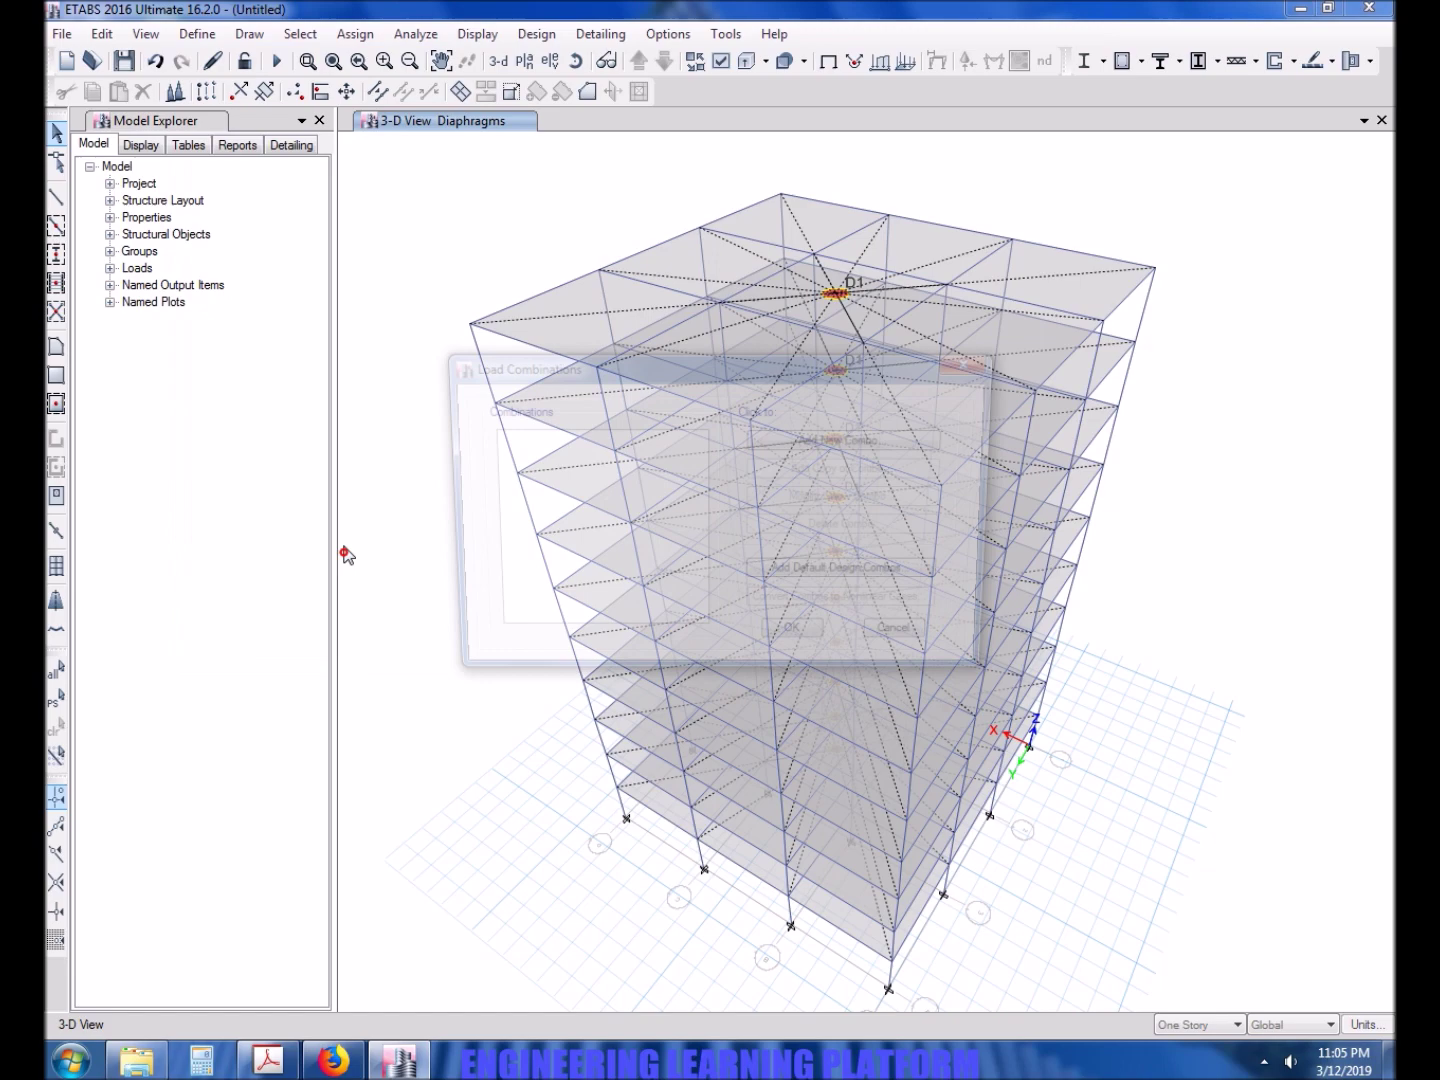
{"action": "left_click", "coordinate": [879, 579]}
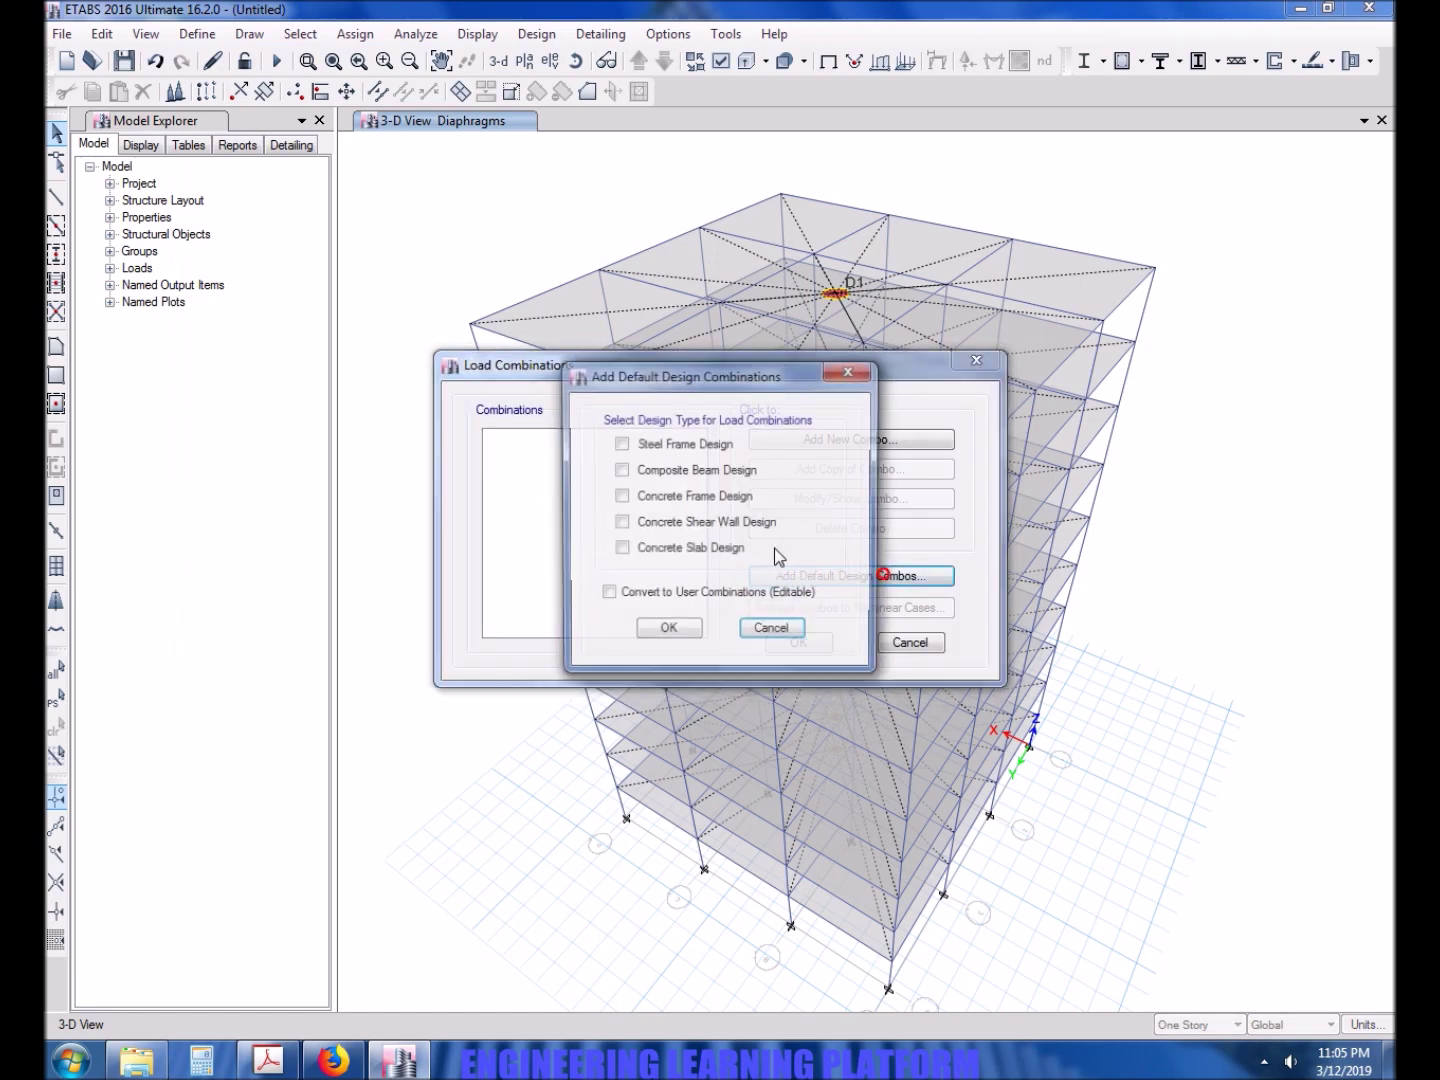
{"action": "left_click", "coordinate": [700, 496]}
{"action": "left_click", "coordinate": [669, 596]}
{"action": "left_click", "coordinate": [668, 631]}
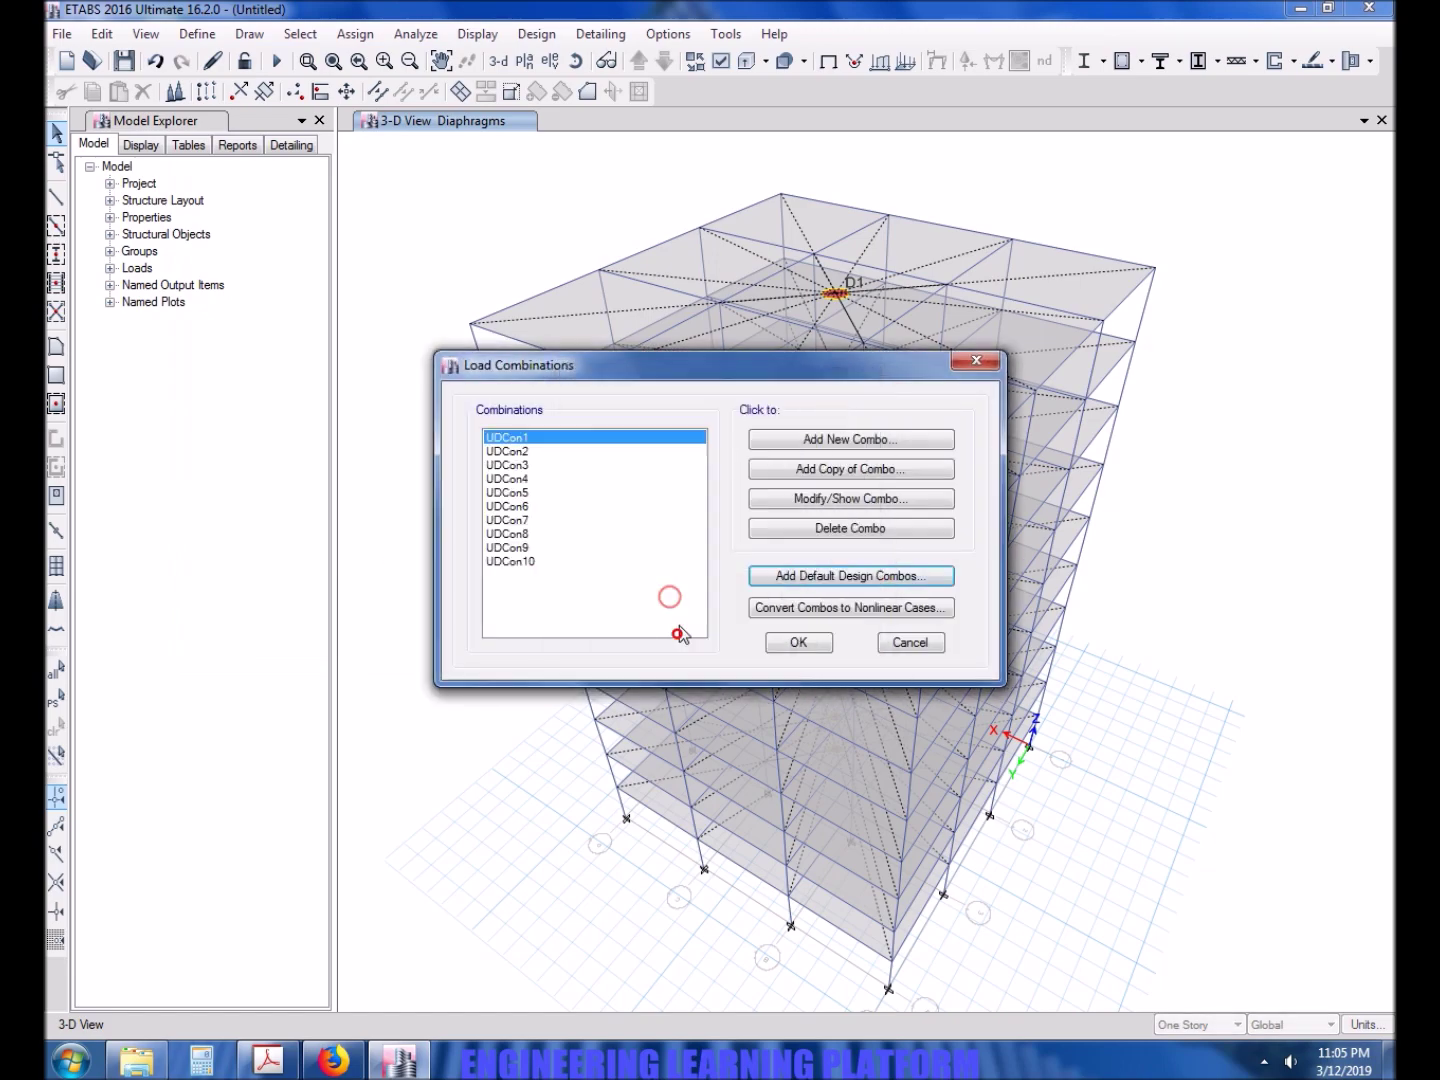
Review combinations UDCon2, UDCon4, UDCon7 and UDCon10 without changing them
{"action": "double_click", "coordinate": [548, 452]}
{"action": "left_click", "coordinate": [684, 705]}
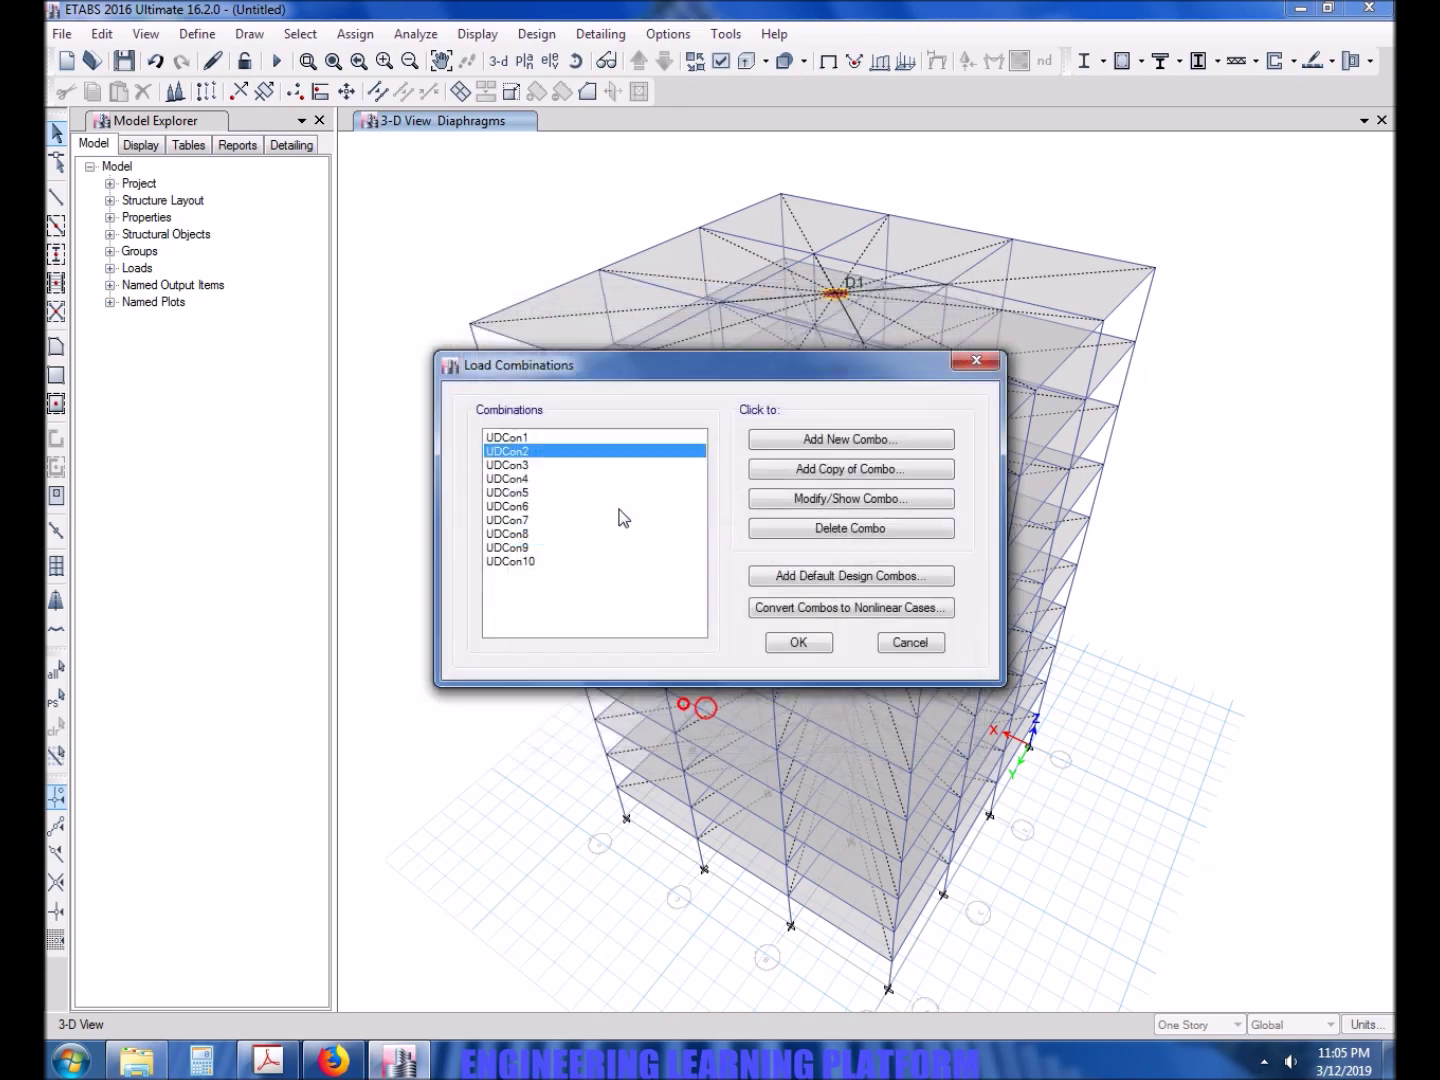
{"action": "double_click", "coordinate": [601, 478]}
{"action": "left_click", "coordinate": [663, 707]}
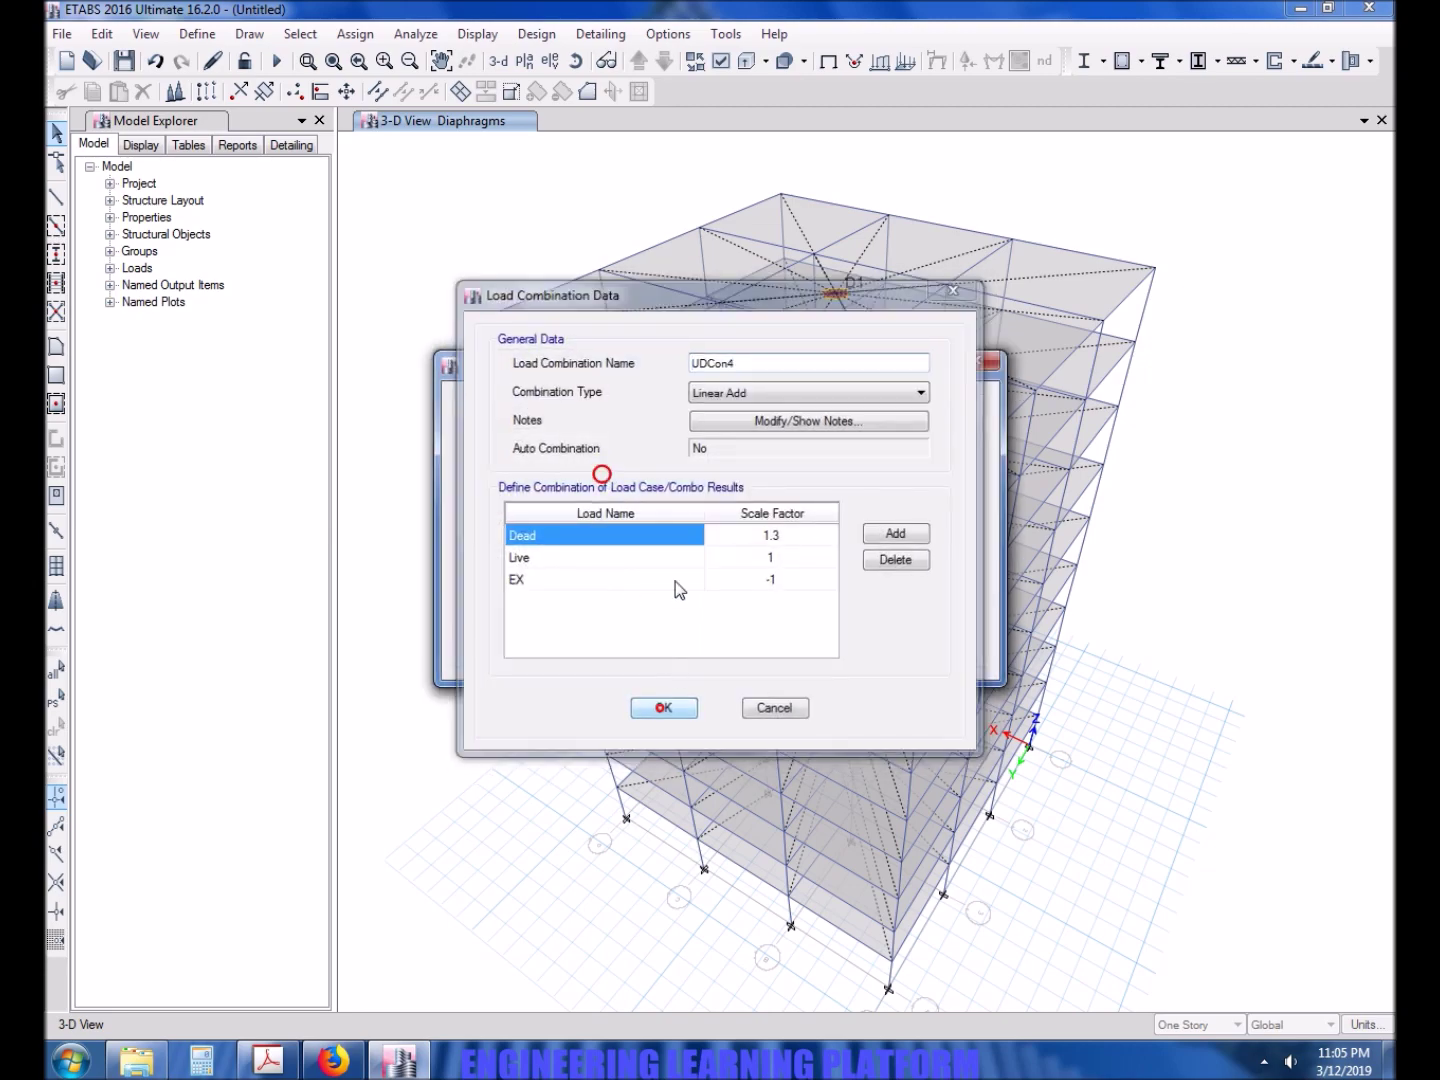
{"action": "double_click", "coordinate": [603, 520]}
{"action": "left_click", "coordinate": [682, 712]}
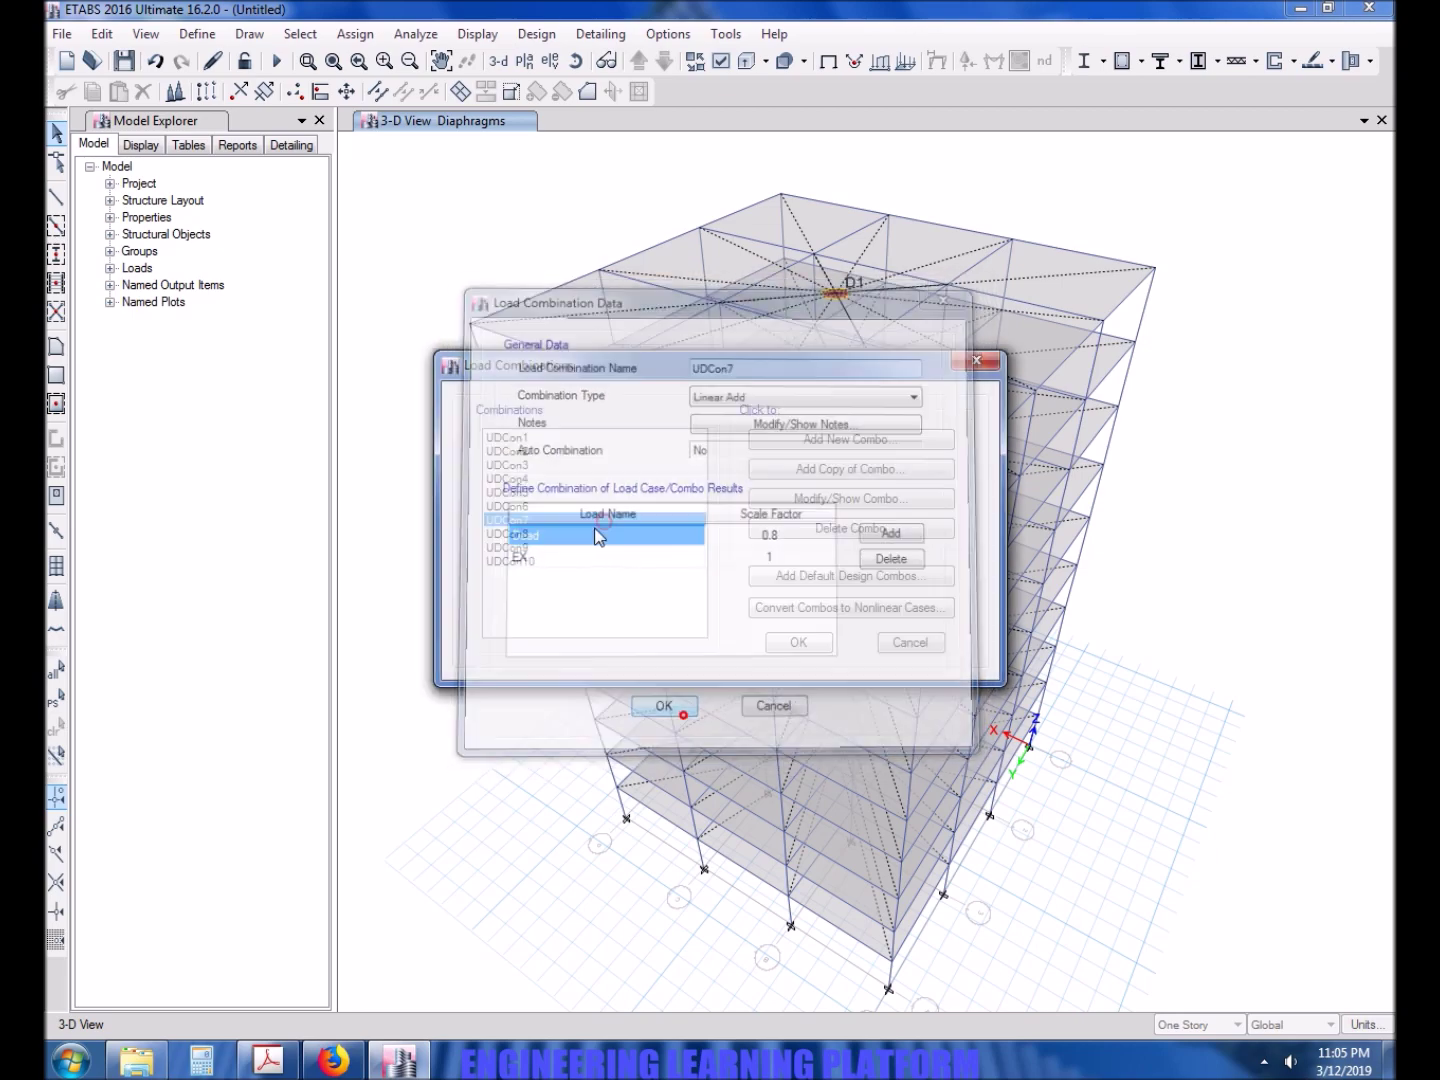
{"action": "double_click", "coordinate": [591, 561]}
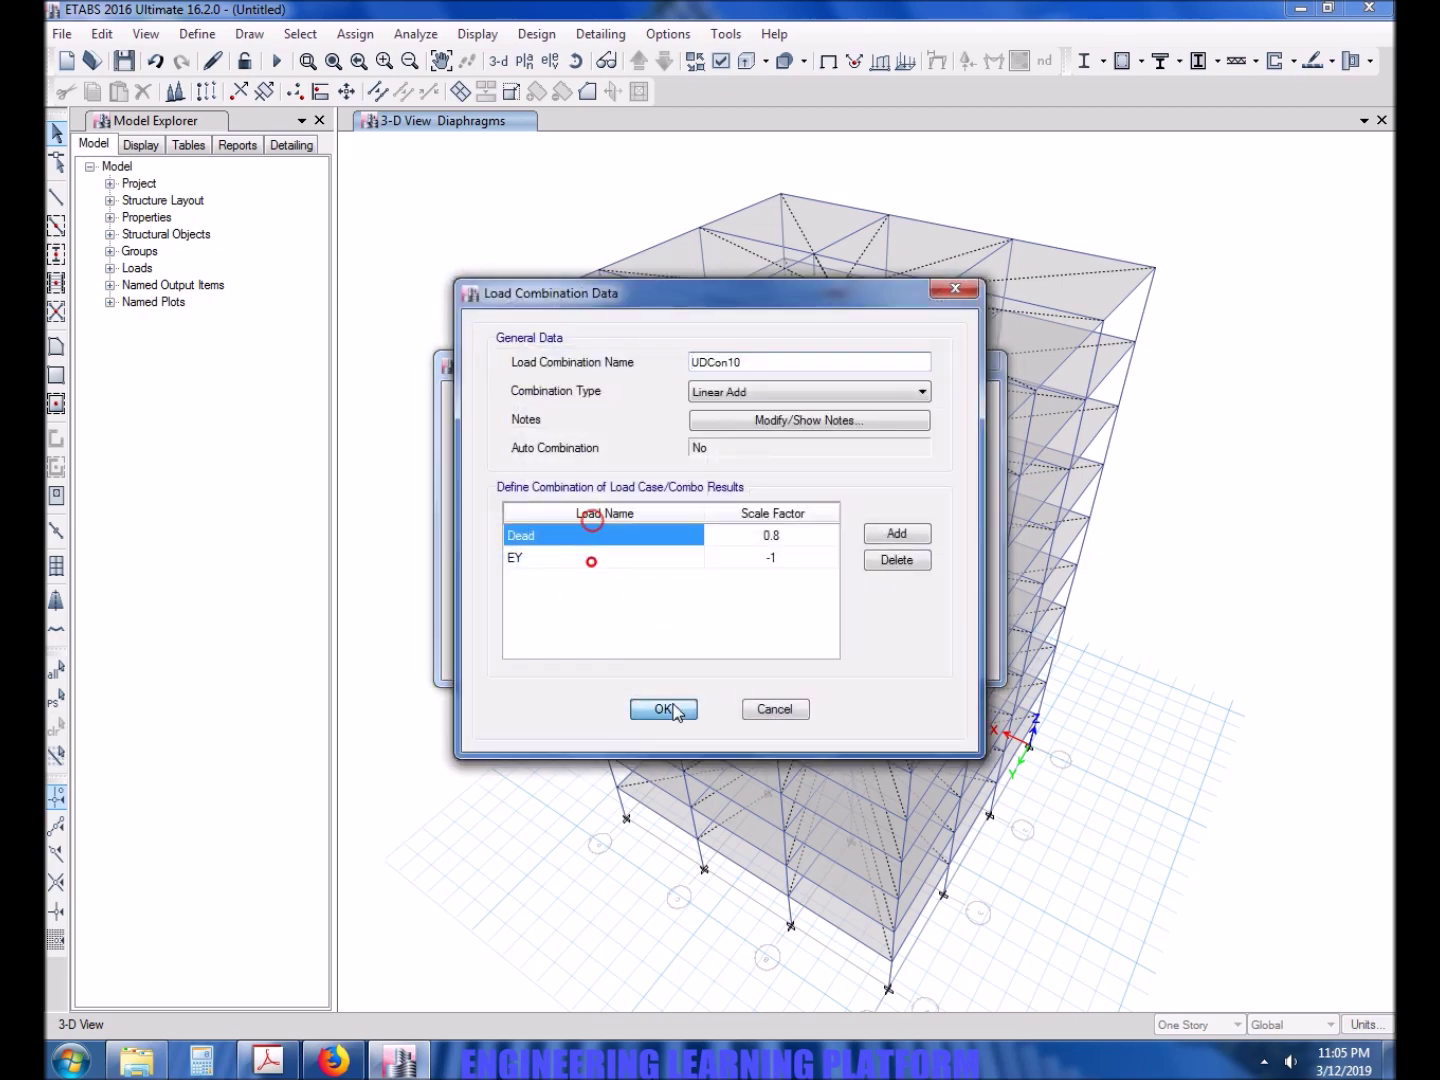
{"action": "left_click", "coordinate": [668, 710]}
Accept the load combinations, then run the analysis, saving the model file as DRIFT
{"action": "left_click", "coordinate": [797, 645]}
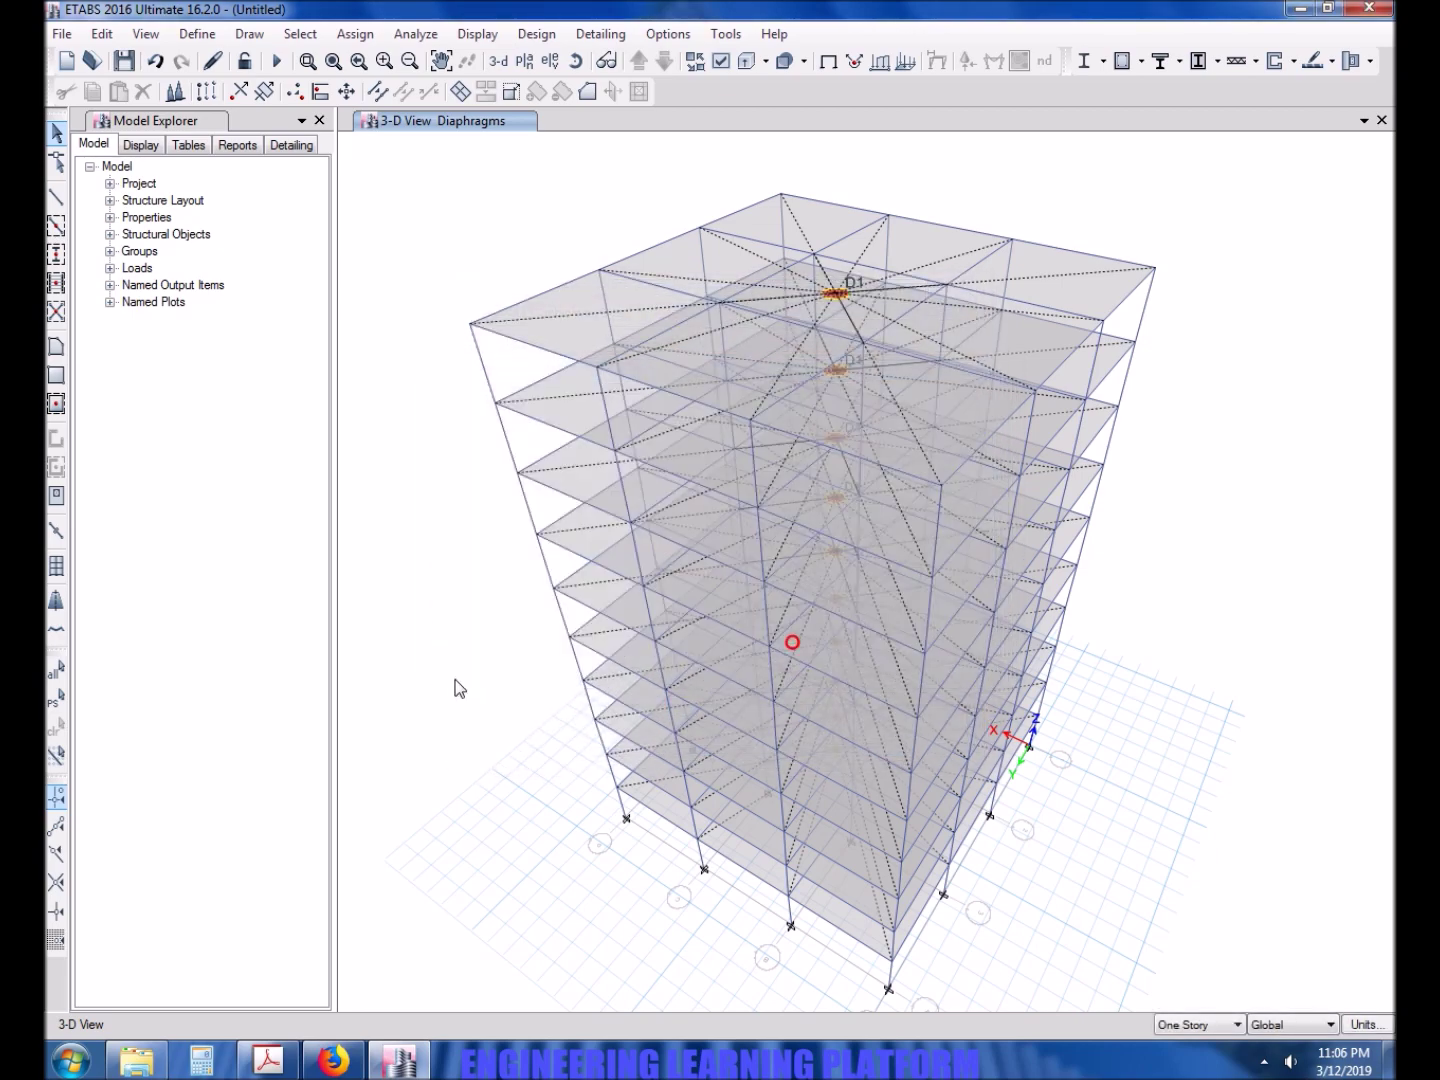
{"action": "mouse_move", "coordinate": [461, 701]}
{"action": "middle_mouse_down"}
{"action": "mouse_move", "coordinate": [467, 716]}
{"action": "mouse_move", "coordinate": [455, 704]}
{"action": "middle_mouse_up"}
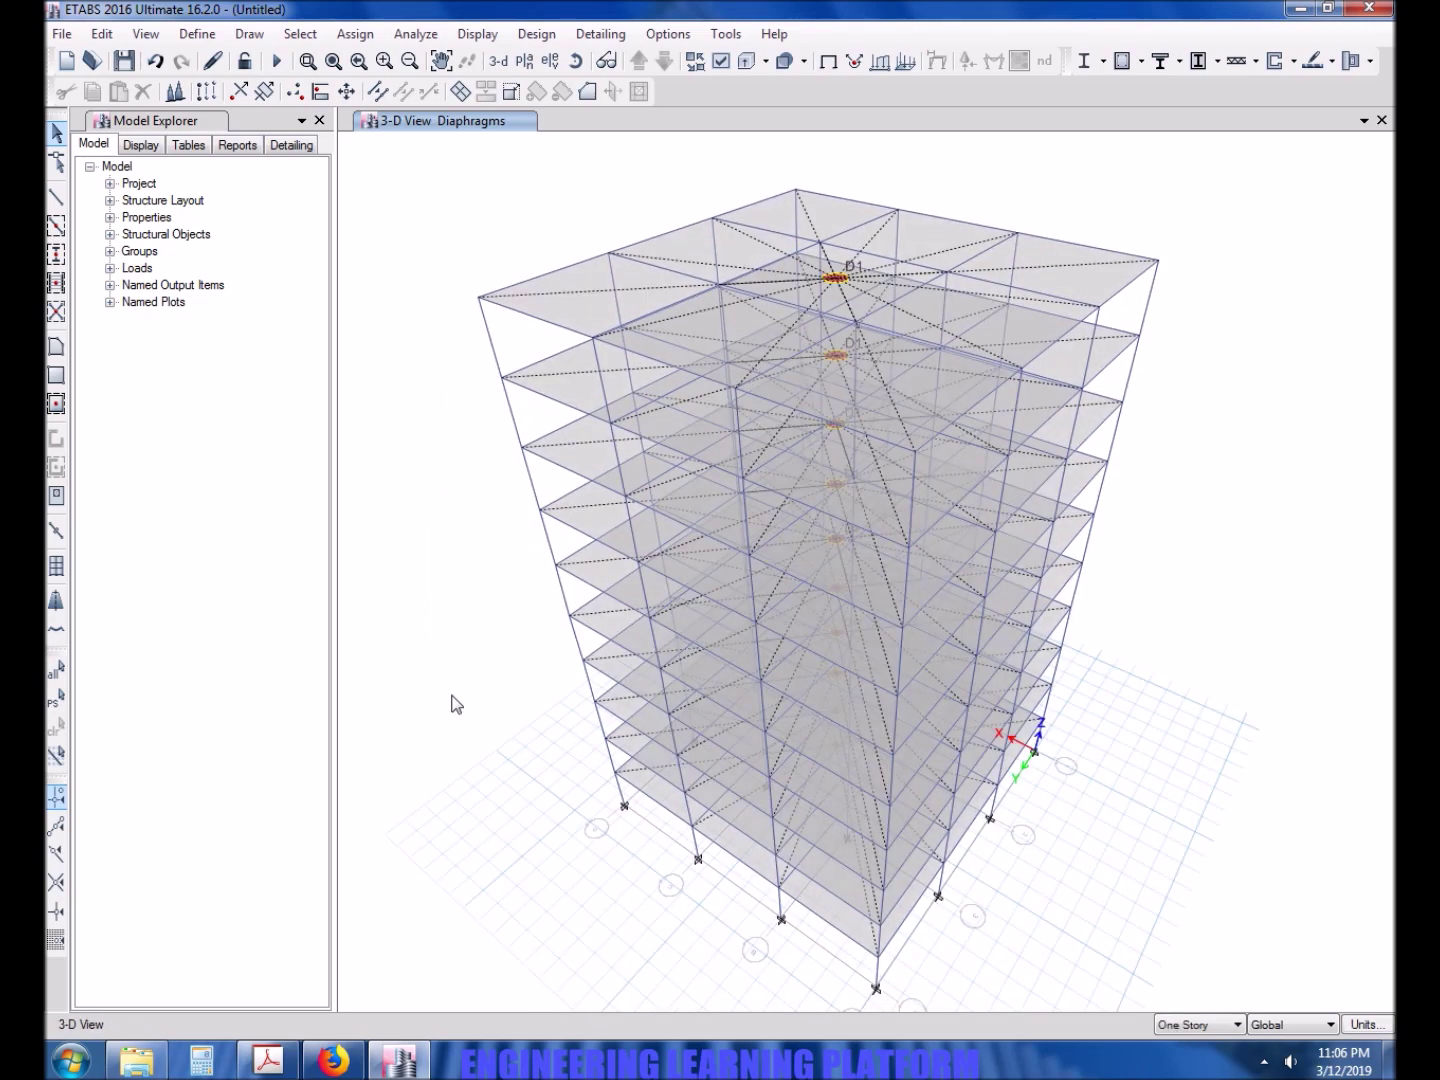
{"action": "left_click", "coordinate": [279, 63]}
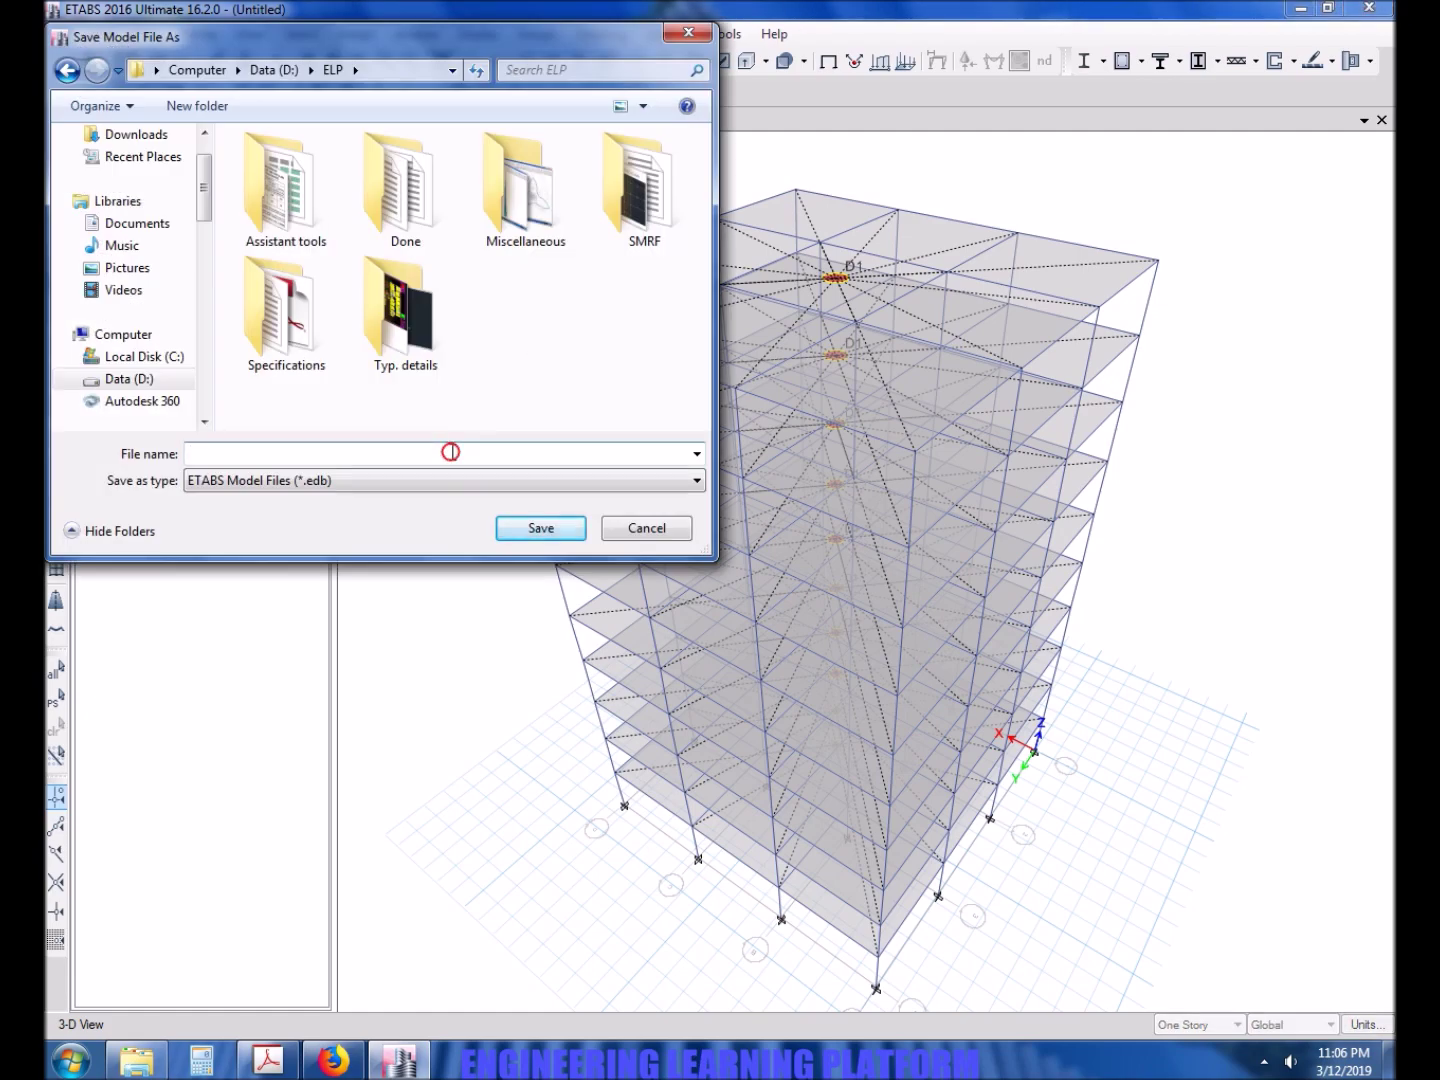
{"action": "left_click", "coordinate": [450, 452]}
{"action": "type", "text": "DRIFT"}
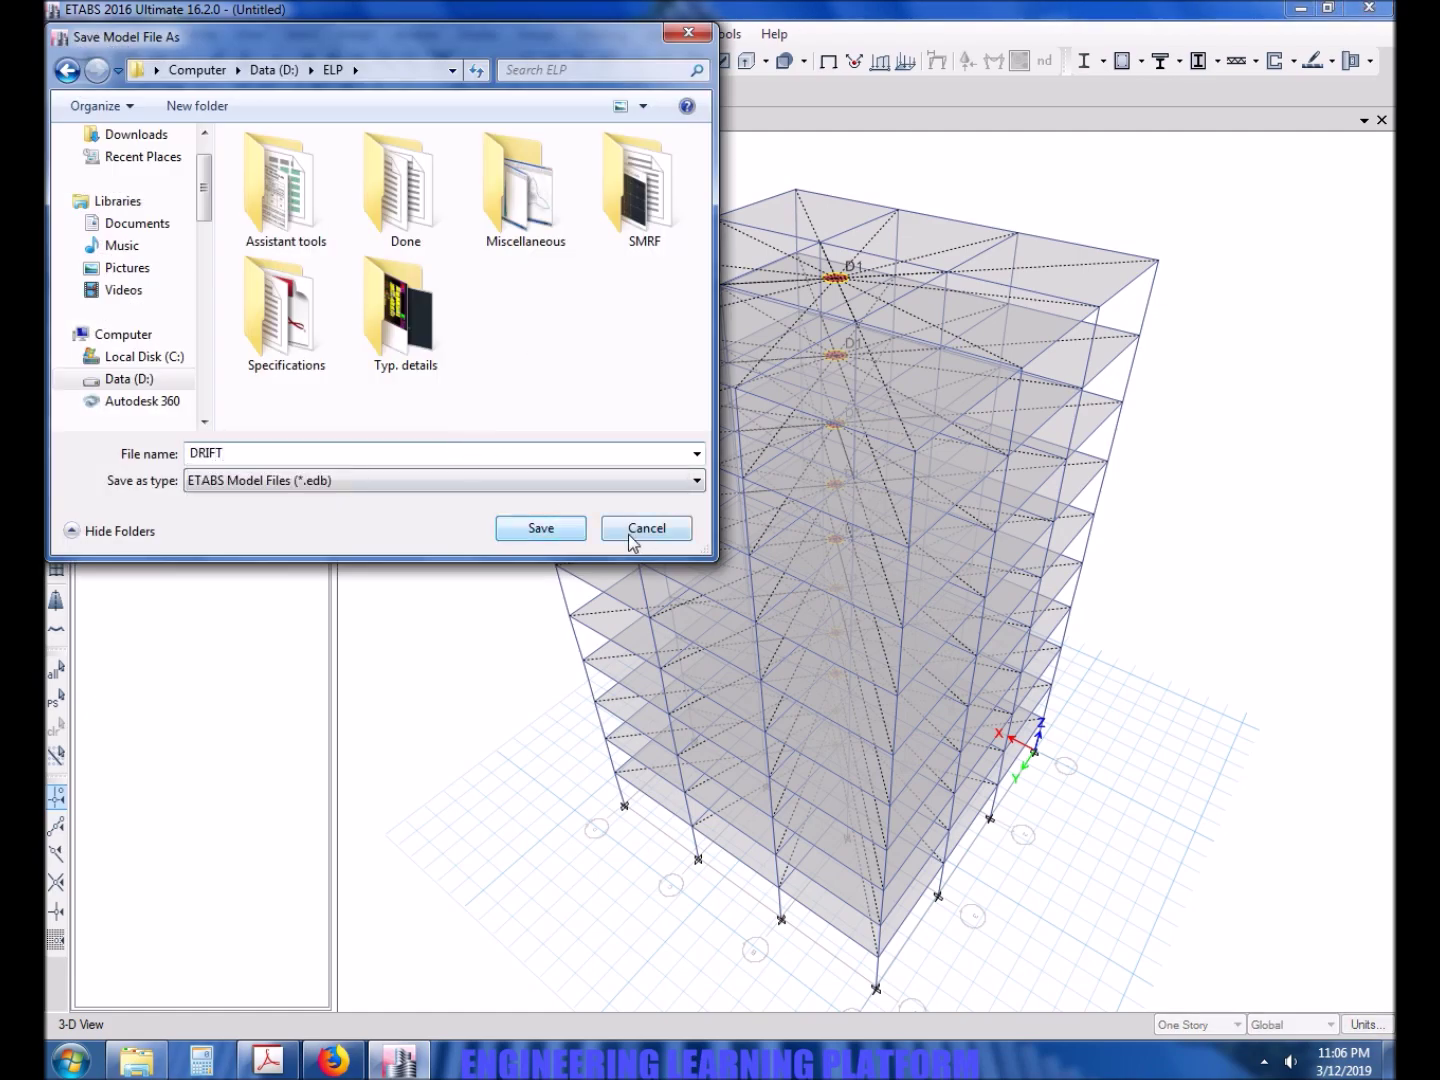
{"action": "left_click", "coordinate": [540, 527]}
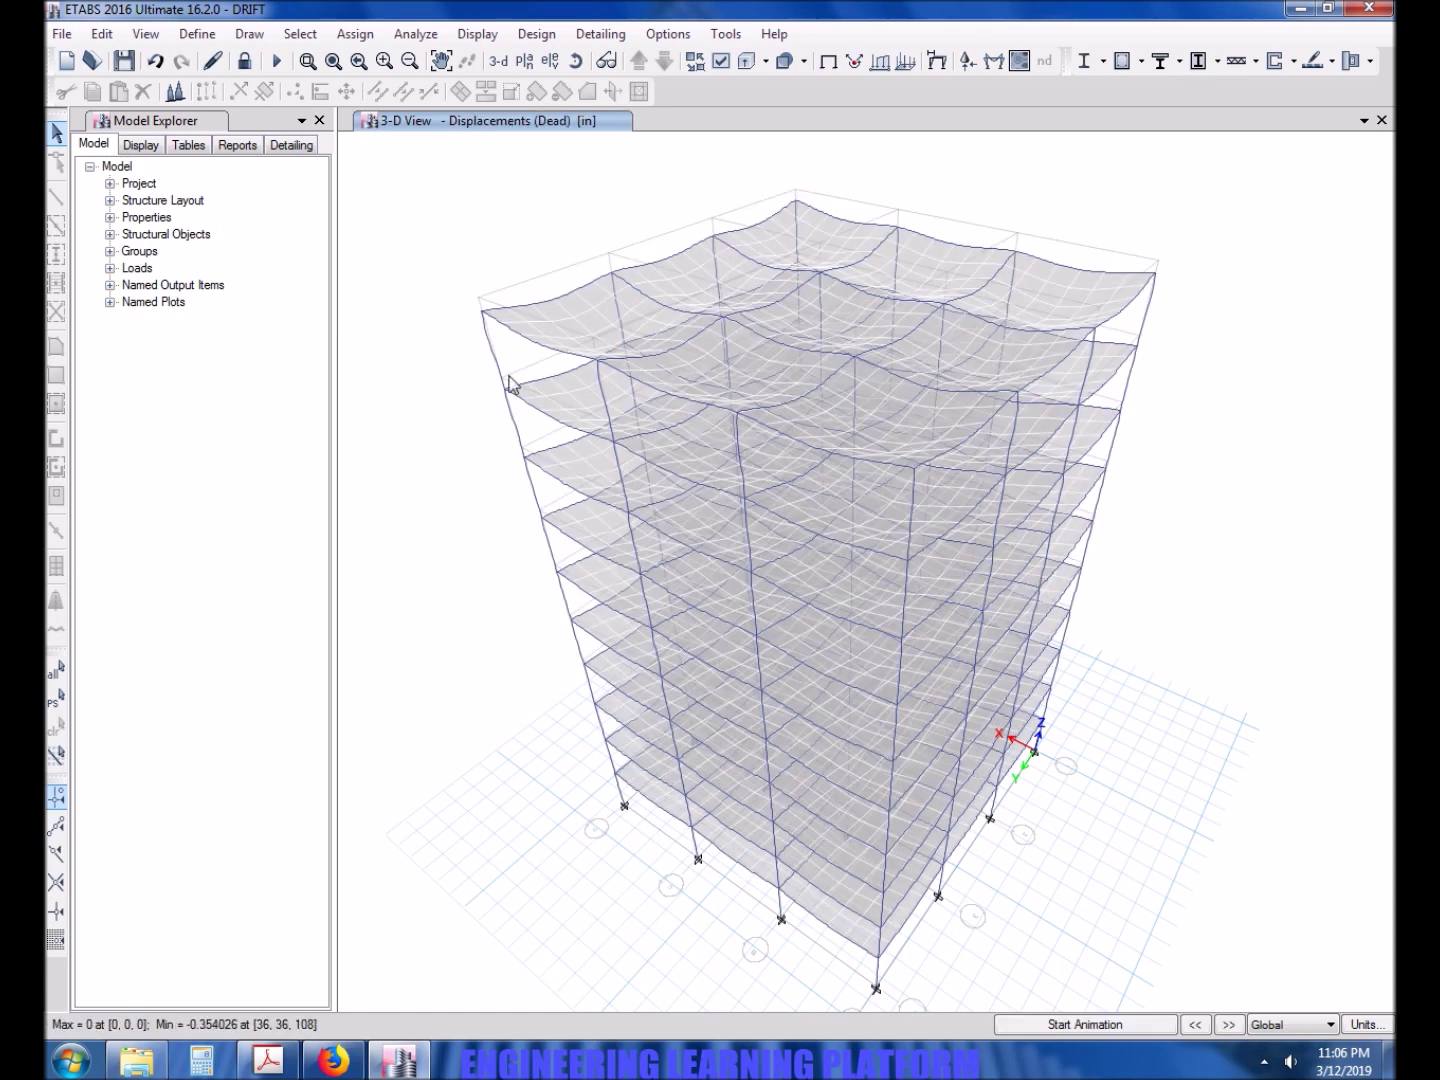
Show the Modal Mode 1 deformed shape (period 1.715 s) in the 3-D view
{"action": "left_click", "coordinate": [468, 36]}
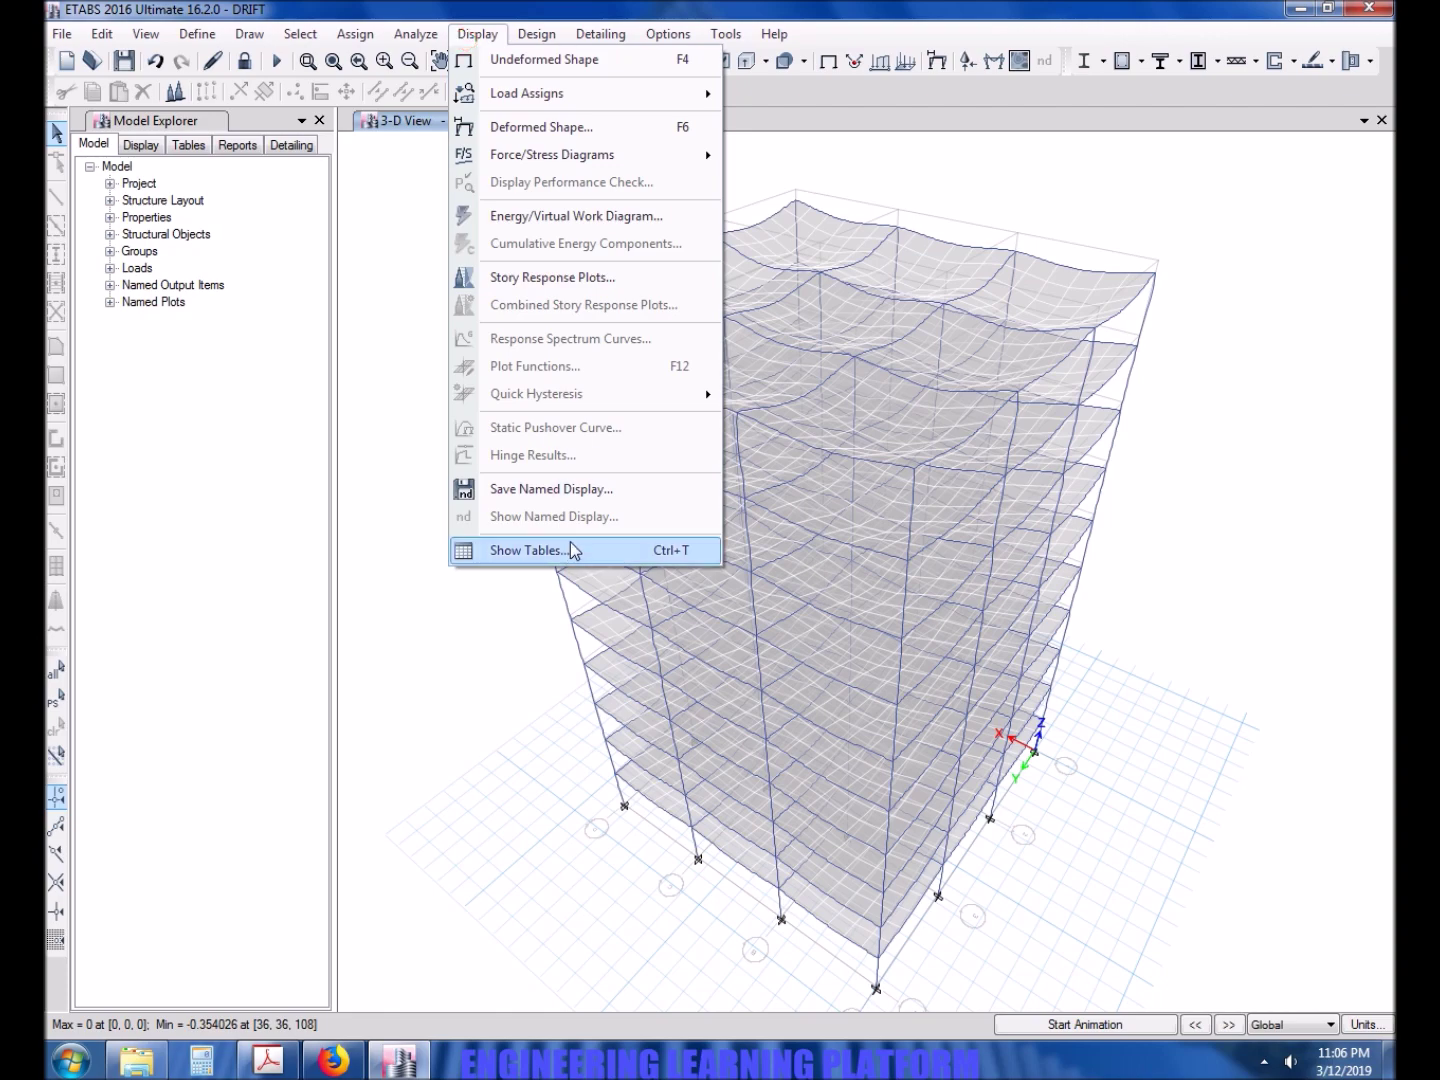
{"action": "left_click", "coordinate": [620, 128]}
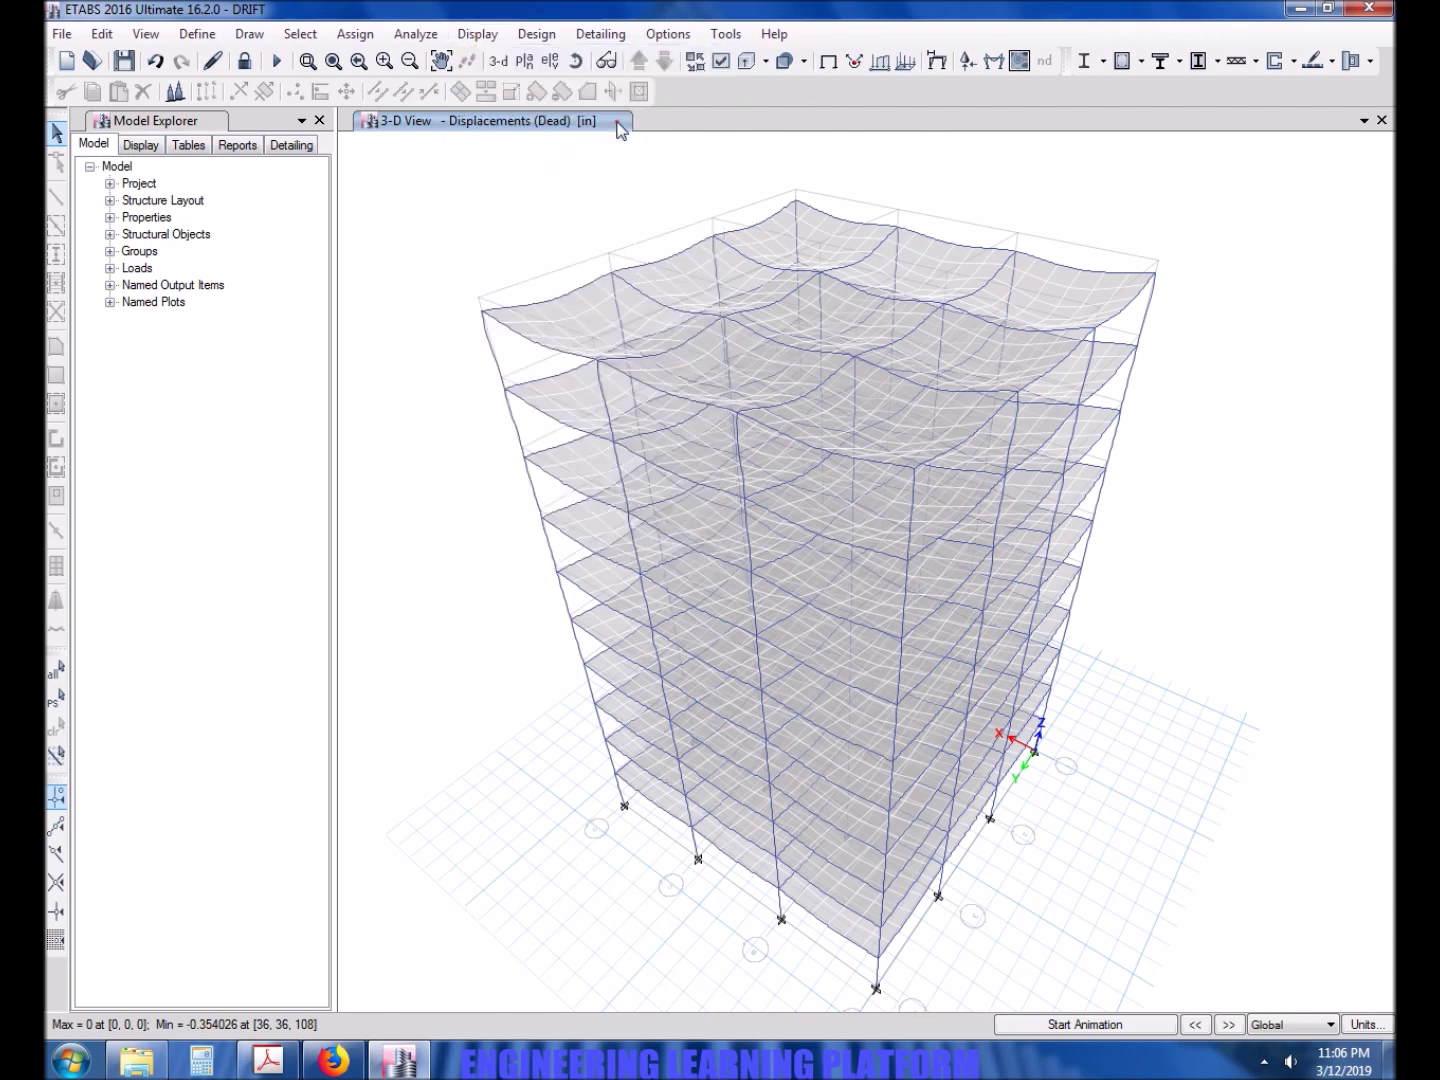
{"action": "left_click", "coordinate": [805, 310]}
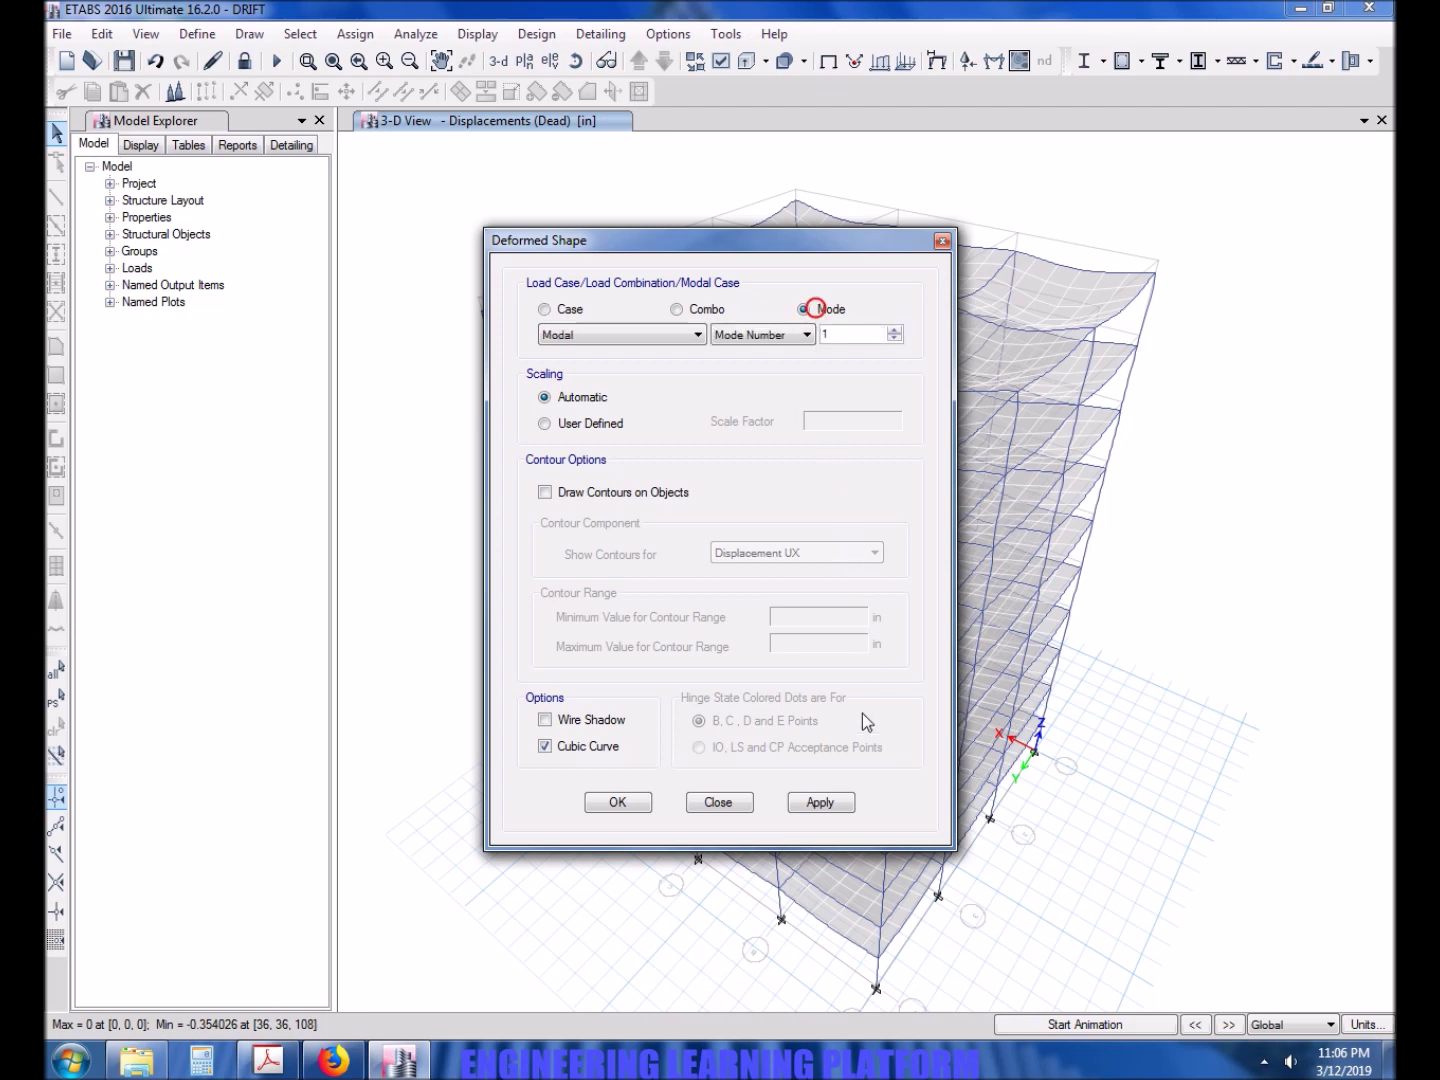
{"action": "left_click", "coordinate": [820, 802]}
{"action": "left_click", "coordinate": [618, 803]}
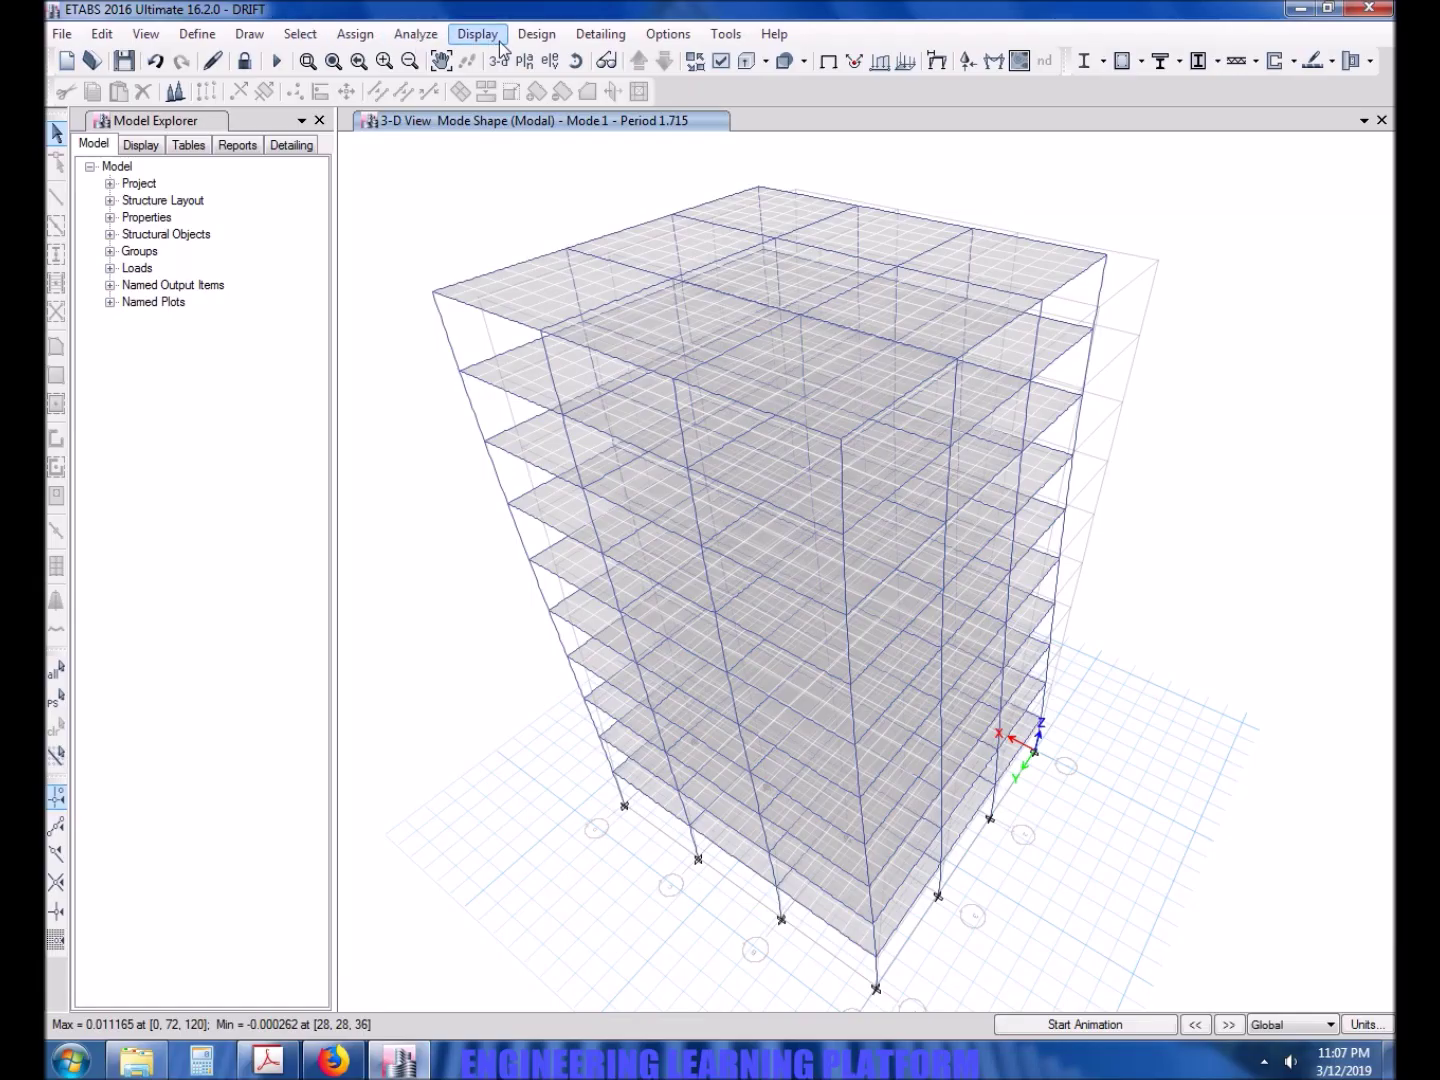
{"action": "left_click", "coordinate": [499, 40]}
Display the Story Drifts table from Analysis > Results > Displacements
{"action": "left_click", "coordinate": [528, 550]}
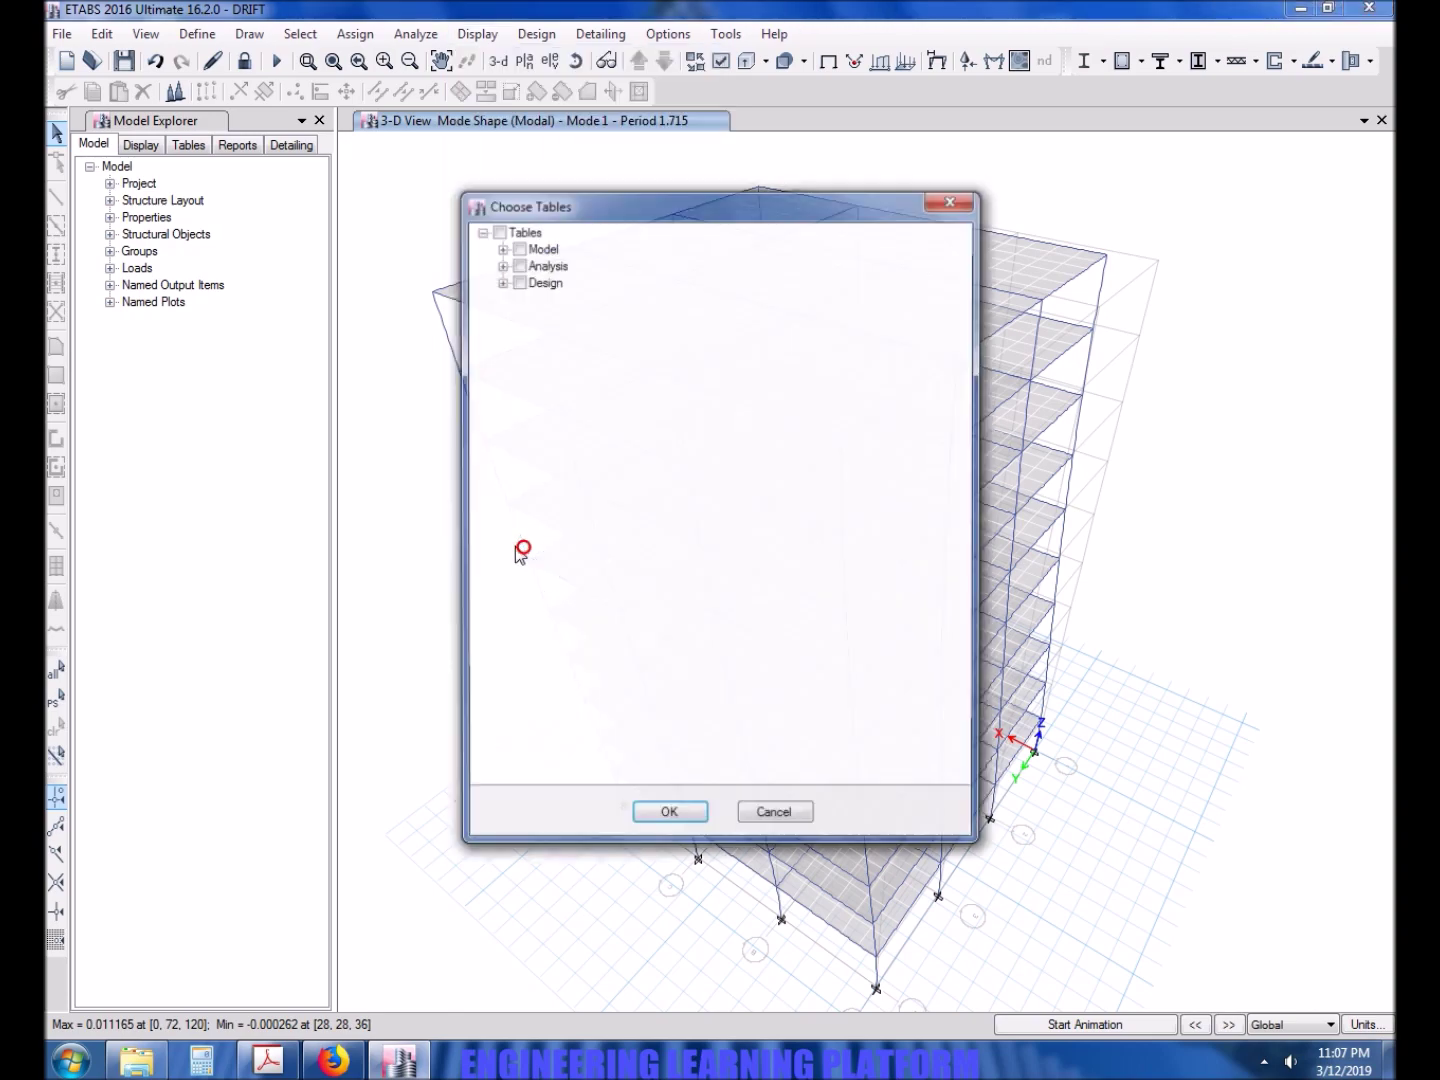
{"action": "left_click", "coordinate": [500, 264]}
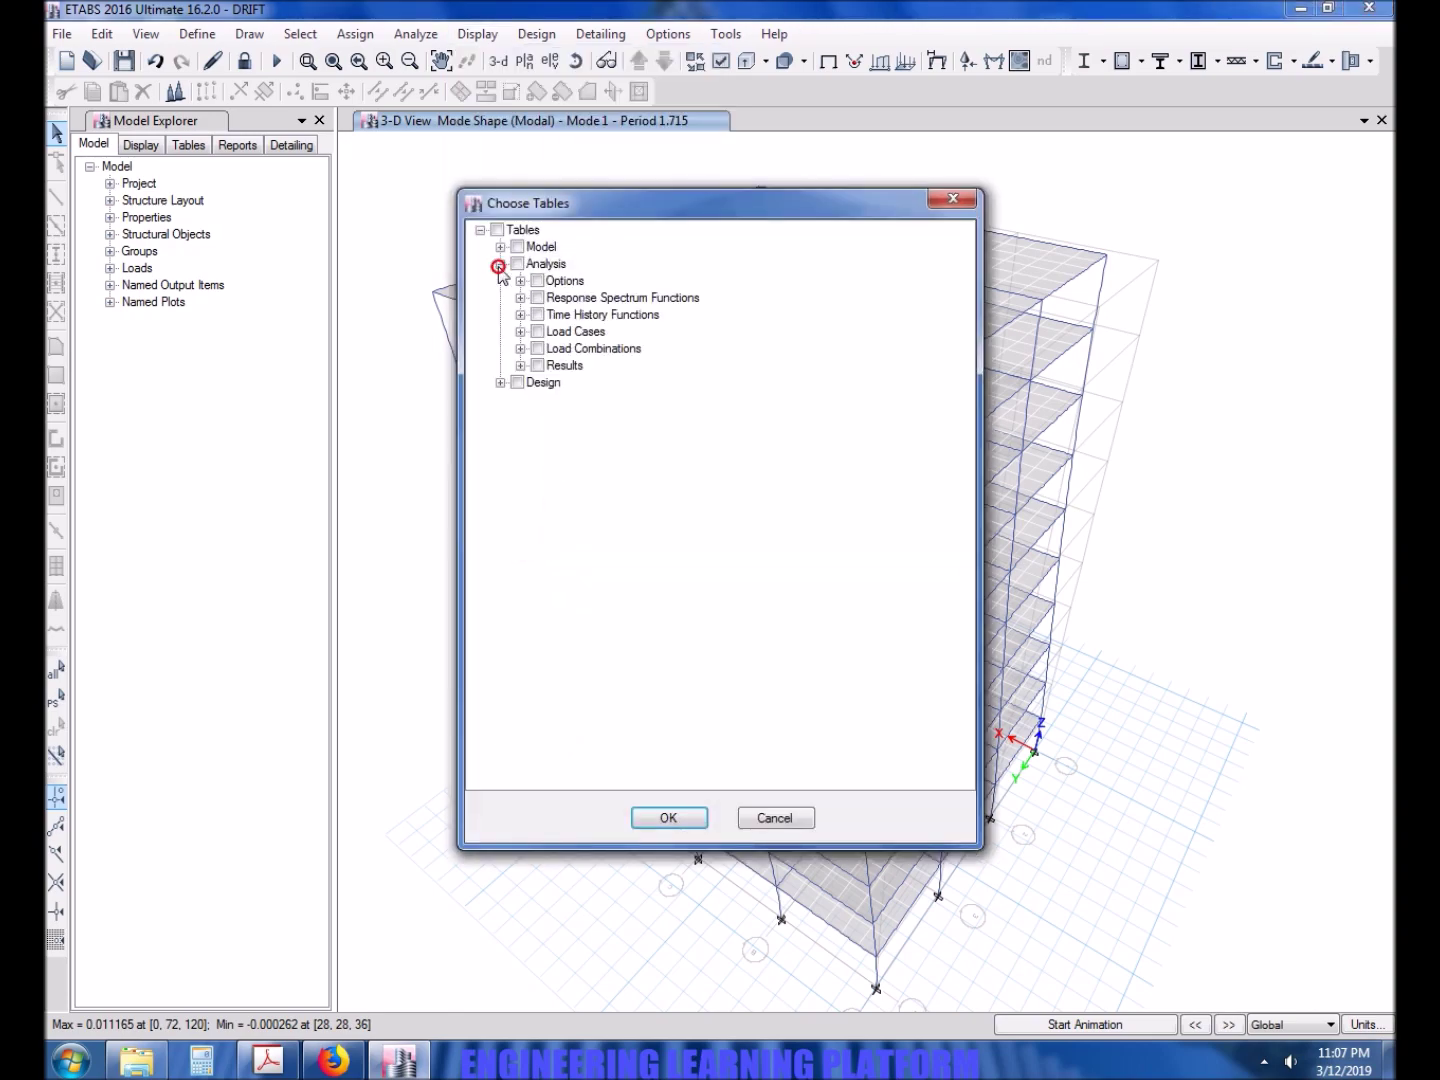
{"action": "left_click", "coordinate": [520, 365]}
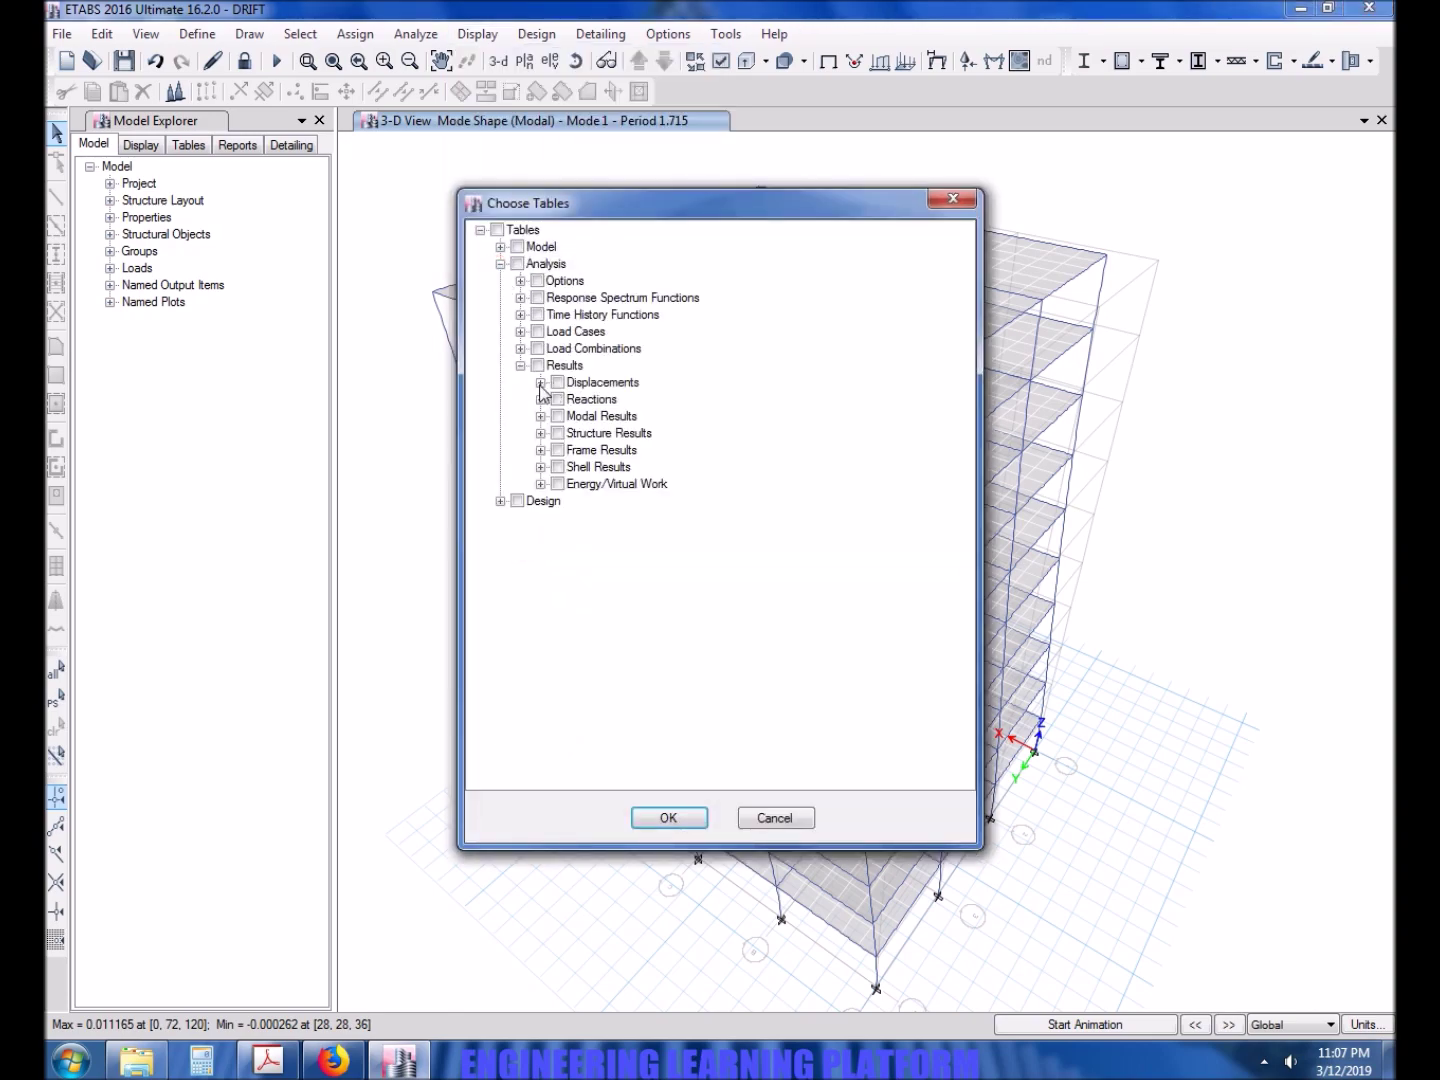
{"action": "left_click", "coordinate": [540, 382]}
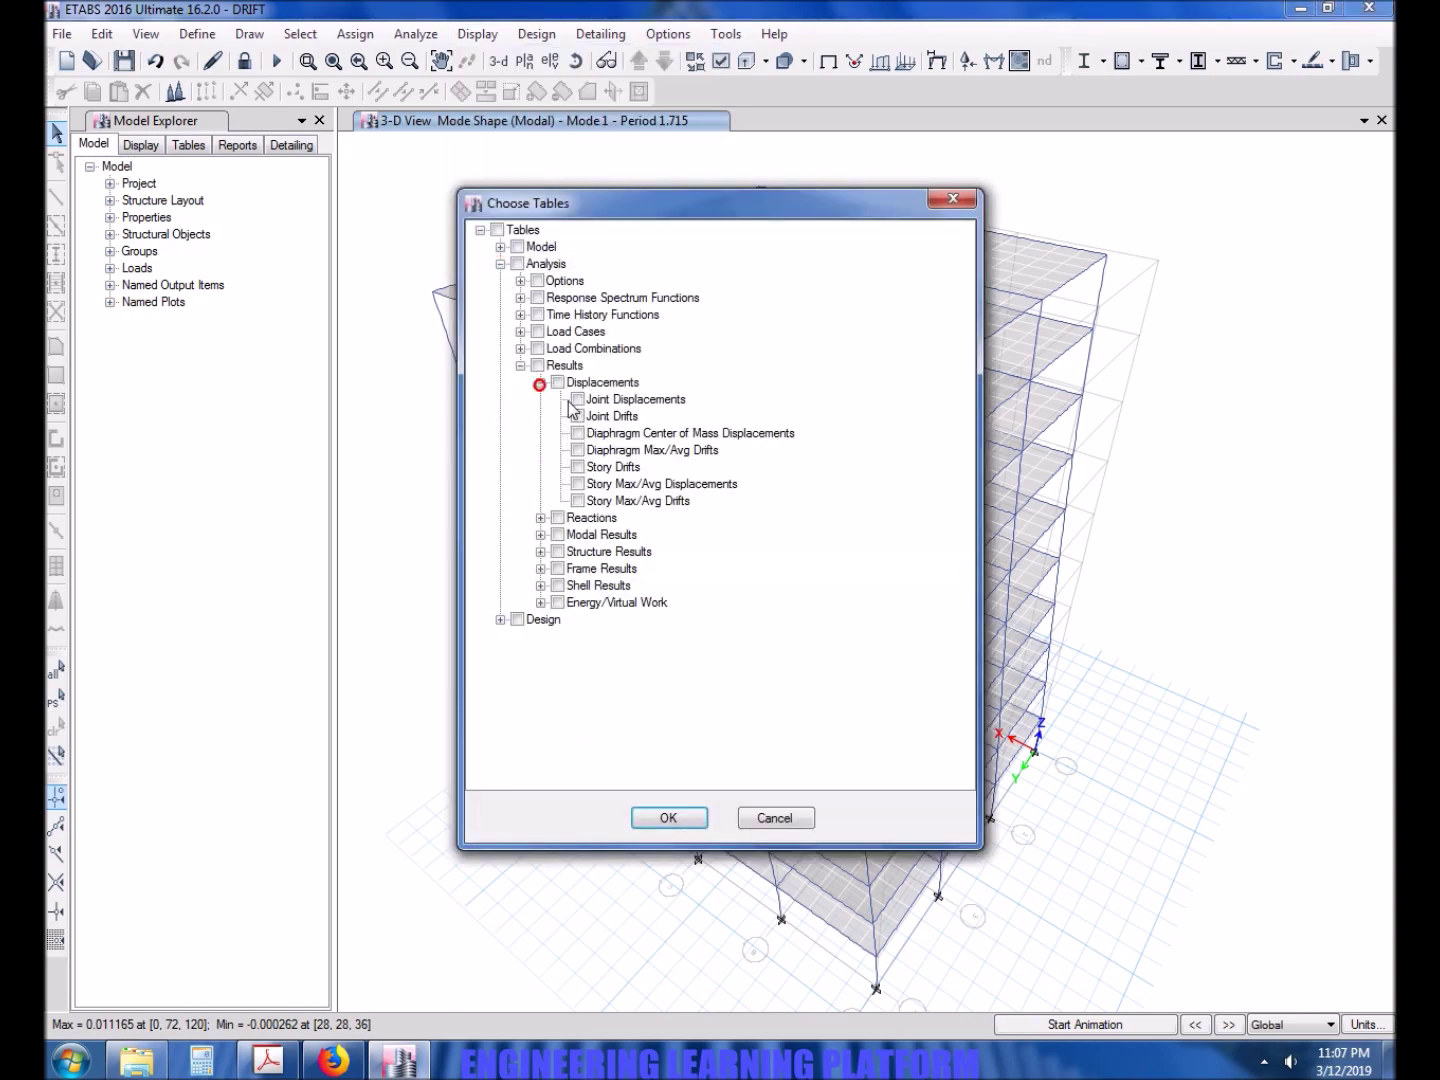
{"action": "left_click", "coordinate": [578, 467]}
{"action": "left_click", "coordinate": [670, 818]}
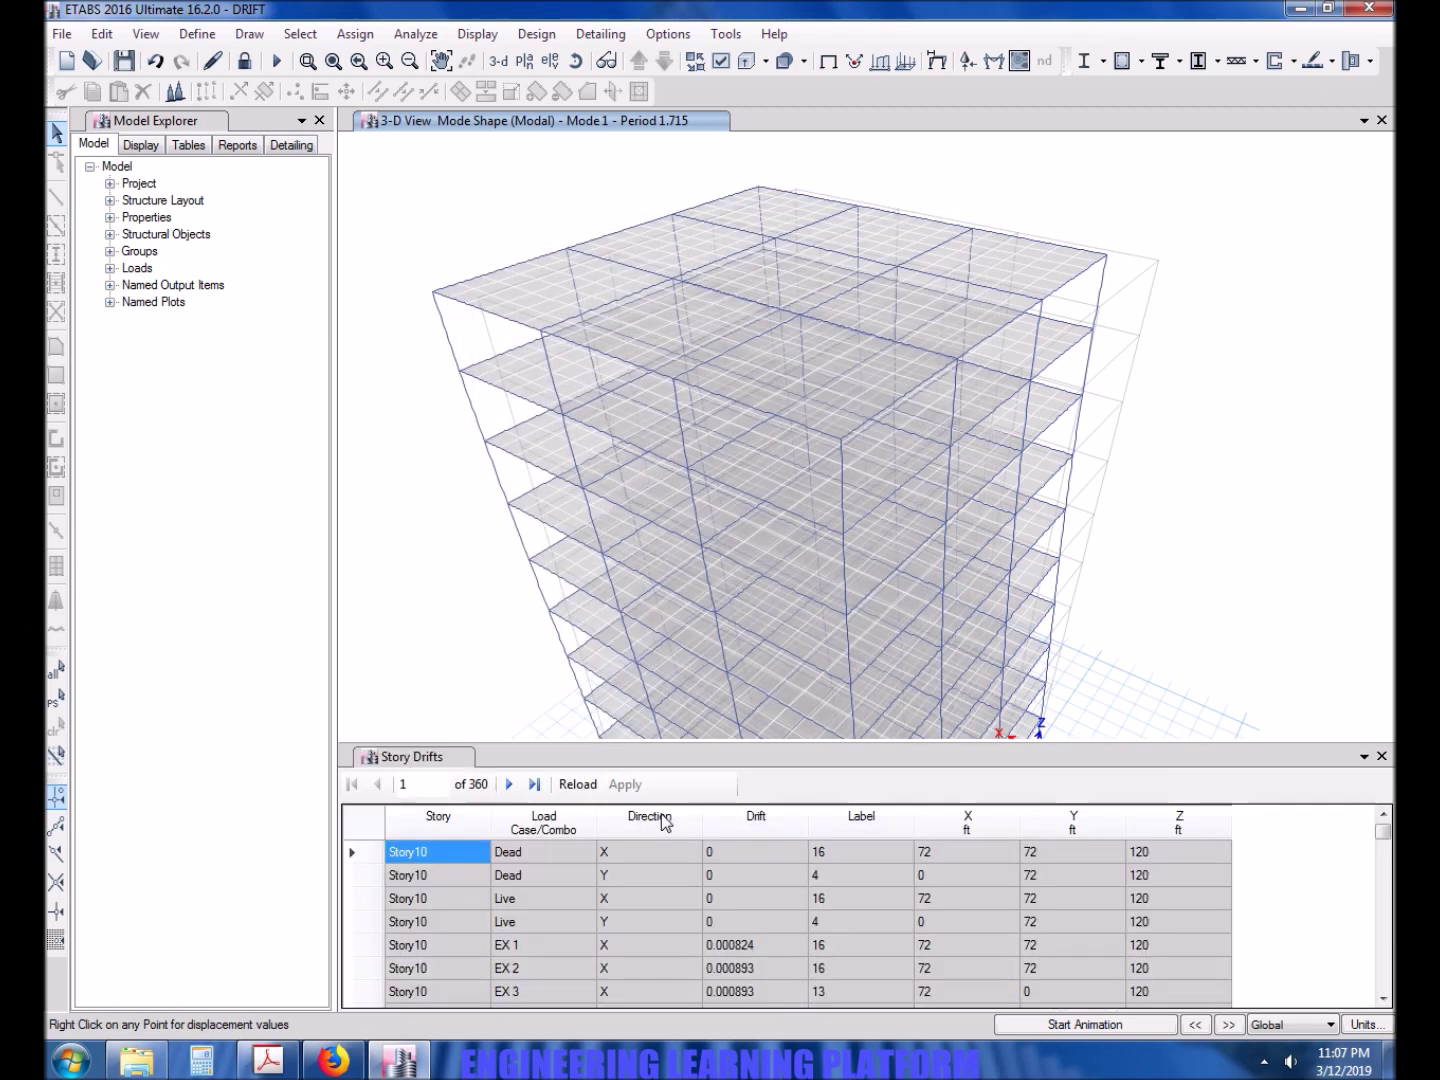
{"action": "left_click", "coordinate": [540, 828]}
Filter the Load Case/Combo column to EX DRIFT 1–3 and EY DRIFT 1–3
{"action": "right_click", "coordinate": [532, 822]}
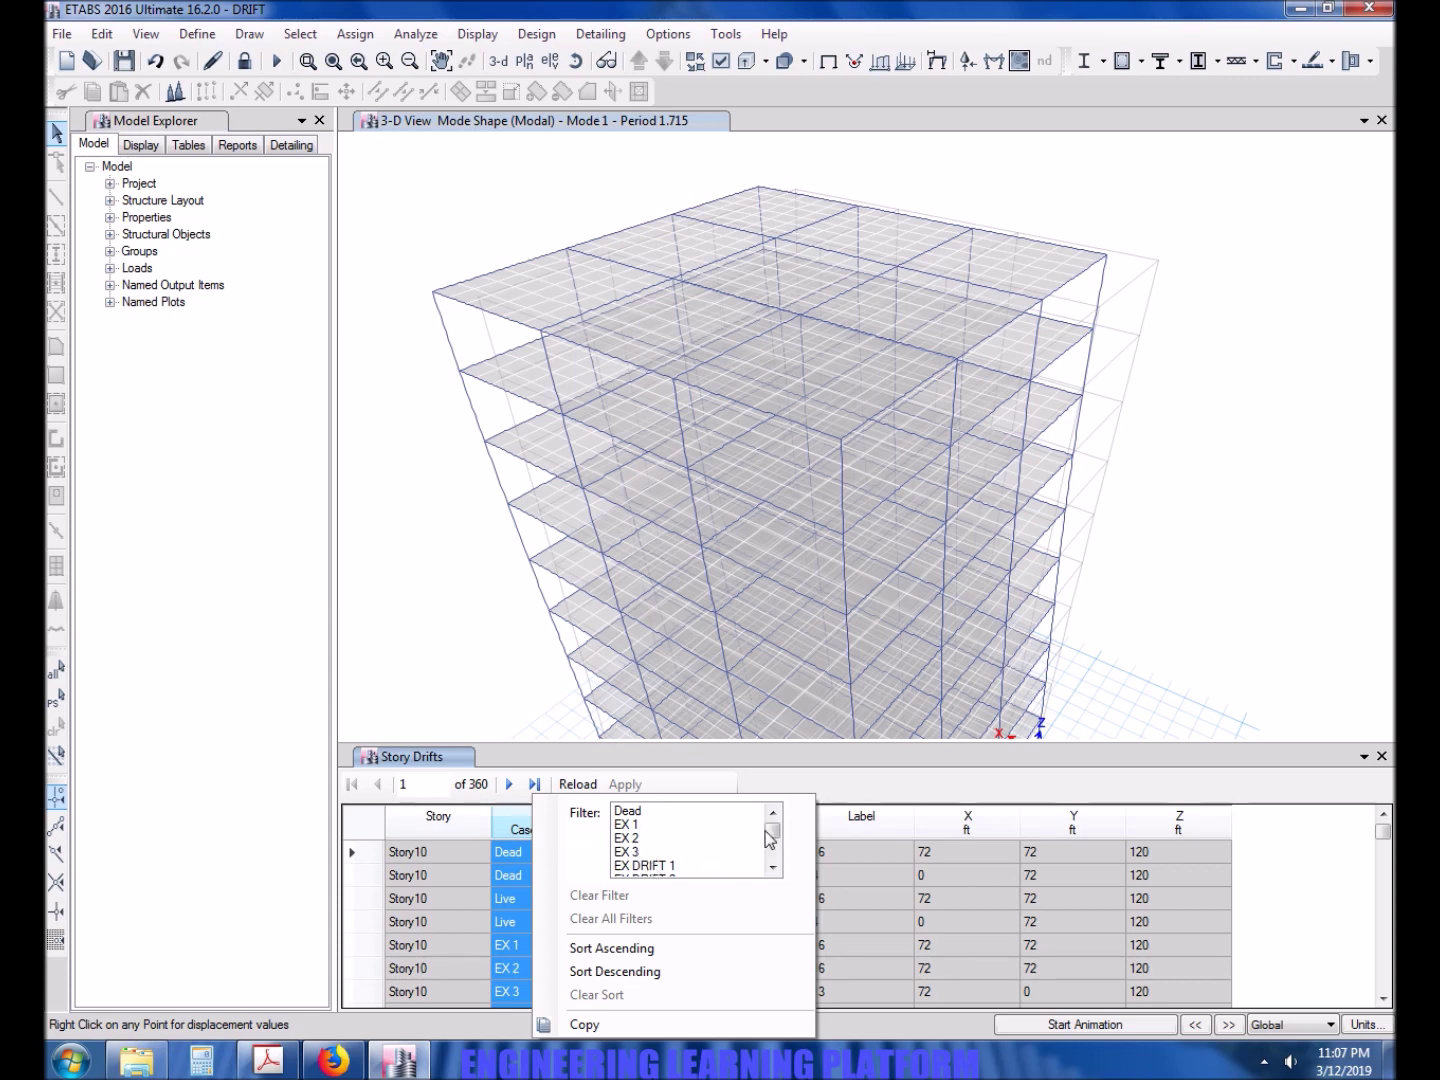
{"action": "left_click", "coordinate": [773, 868]}
{"action": "left_click", "coordinate": [680, 852]}
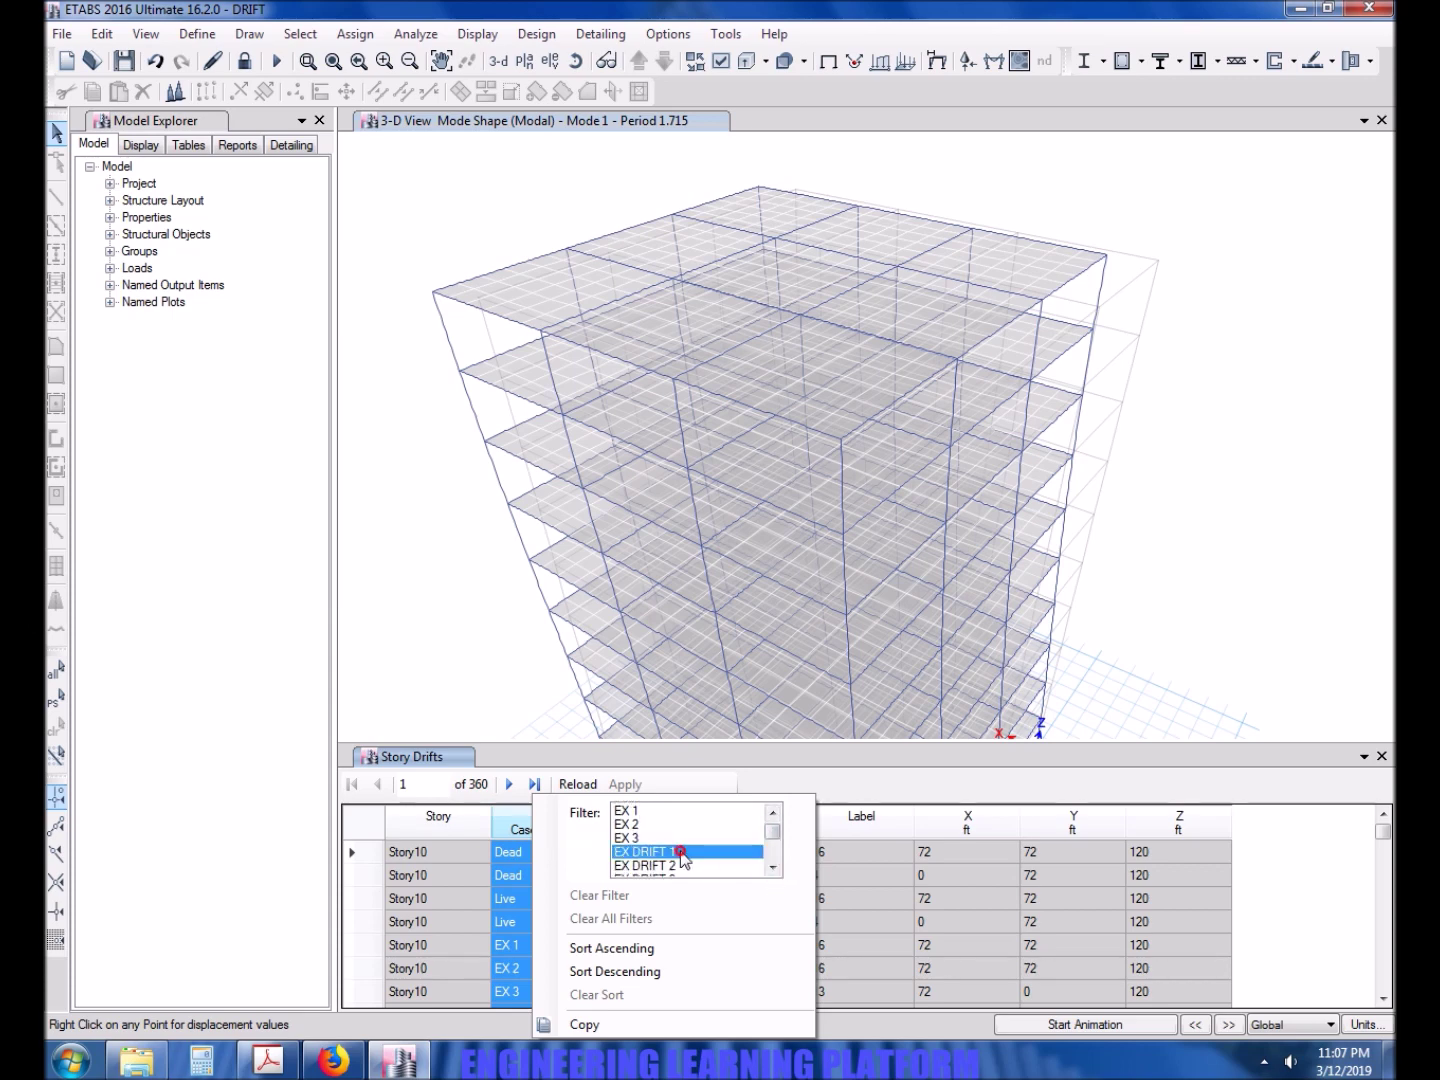
{"action": "left_click_drag", "start_coordinate": [680, 852], "coordinate": [775, 838]}
{"action": "left_click", "coordinate": [773, 838]}
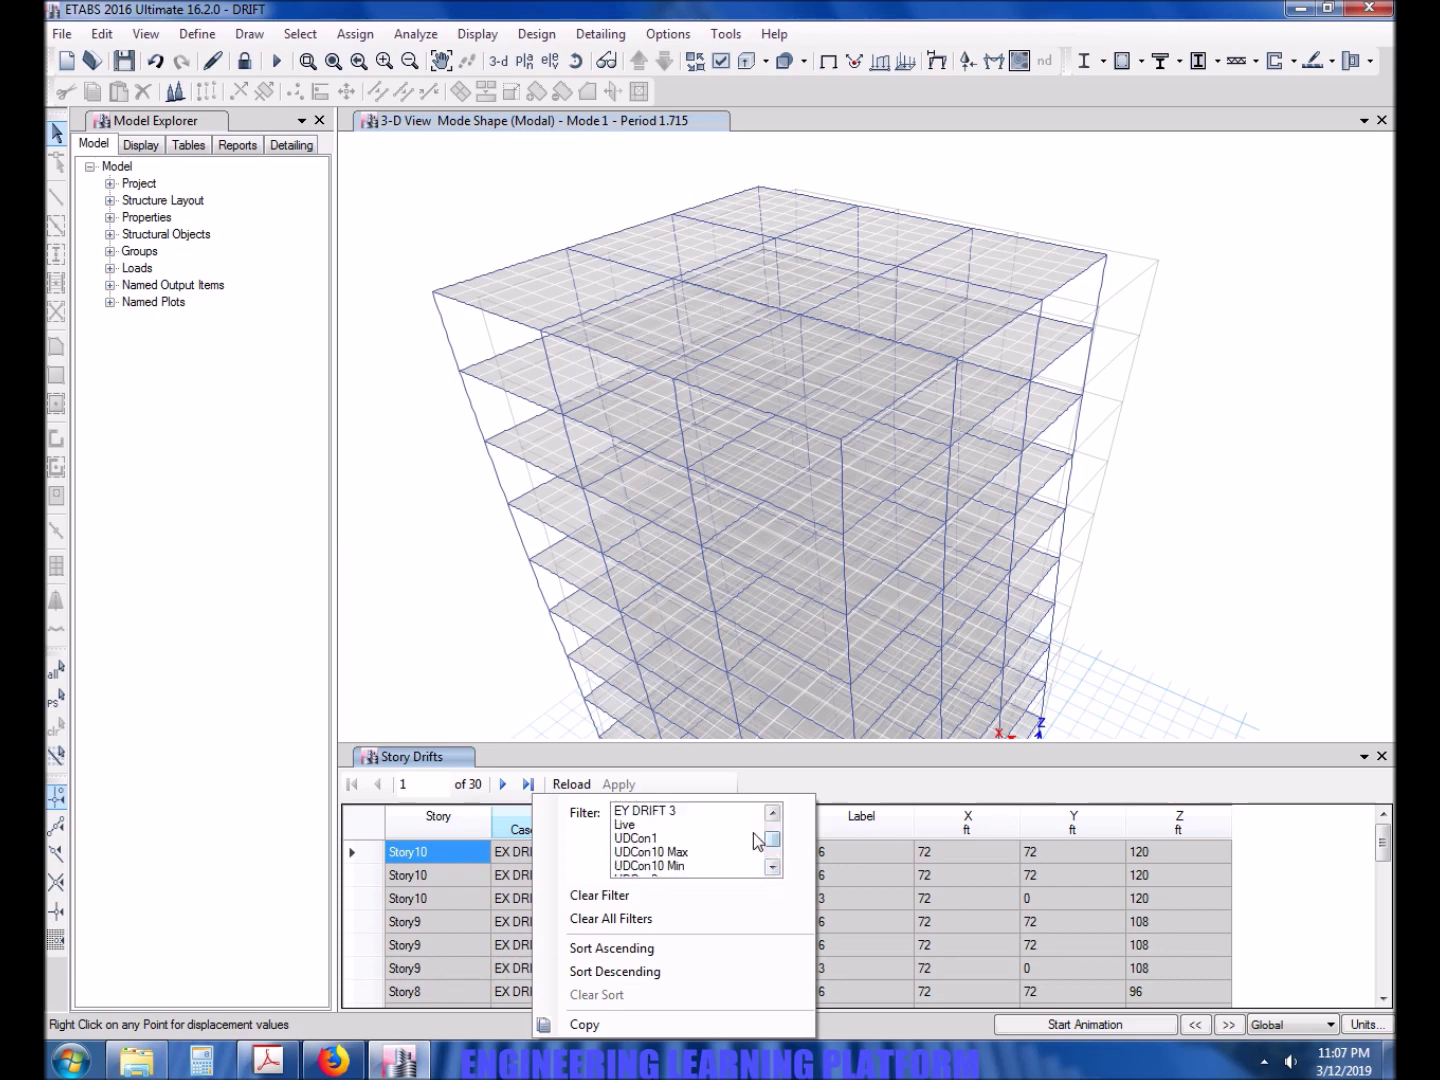
{"action": "left_click", "coordinate": [773, 812]}
{"action": "left_click", "coordinate": [773, 812]}
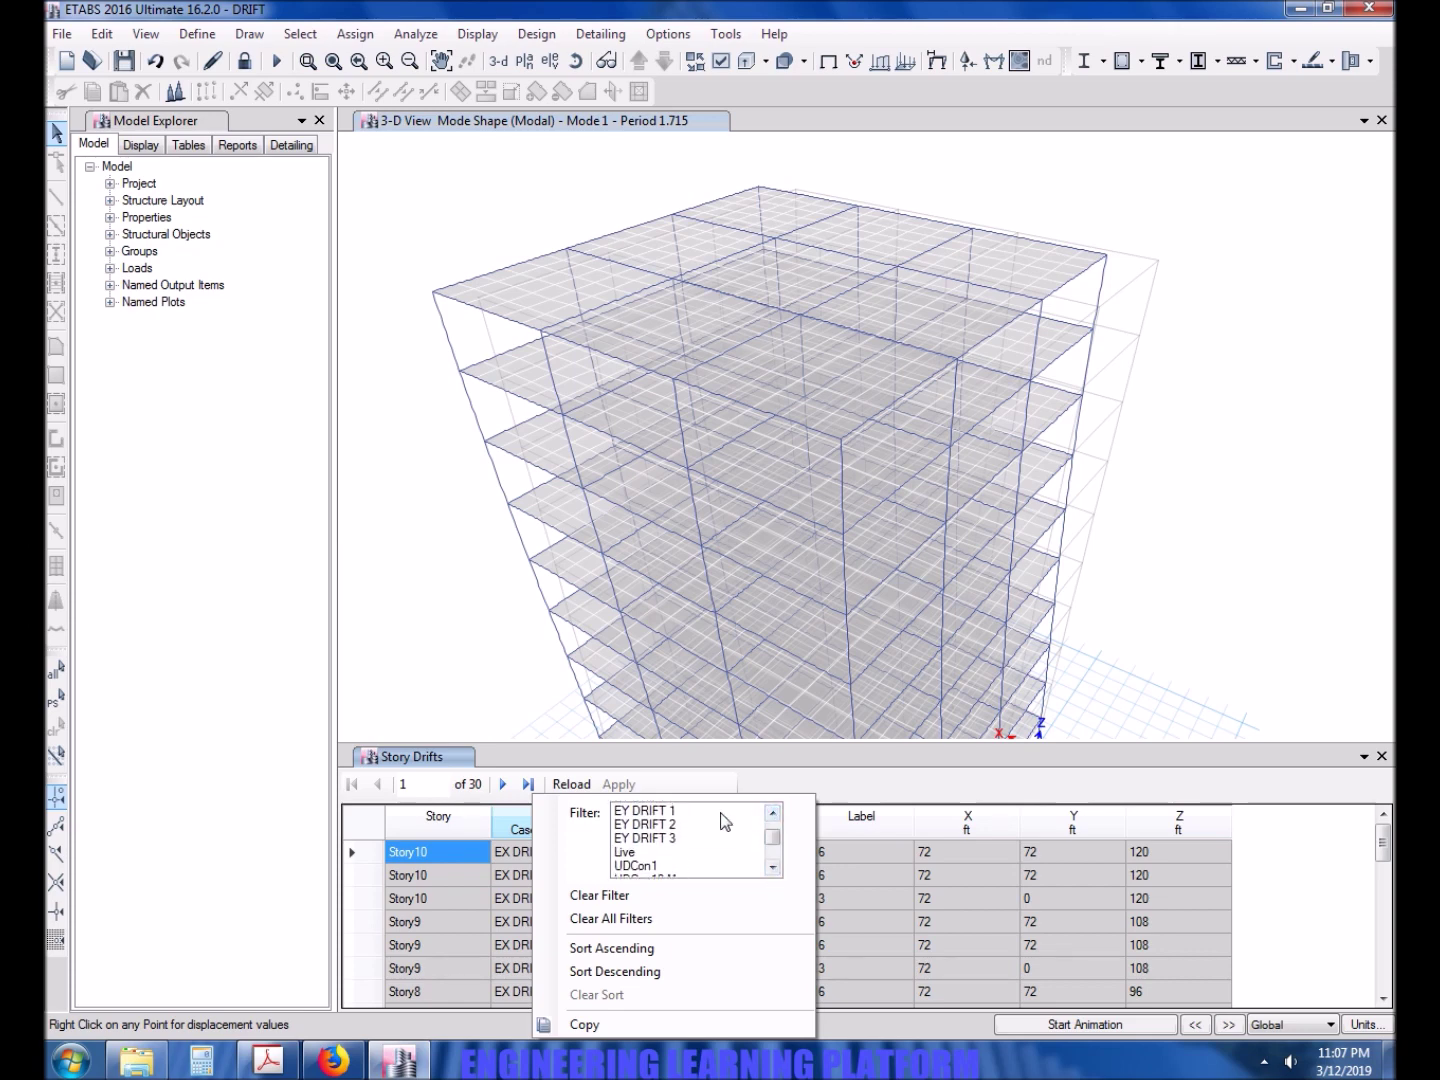
{"action": "left_click_drag", "start_coordinate": [721, 814], "coordinate": [725, 841]}
{"action": "left_click", "coordinate": [836, 781]}
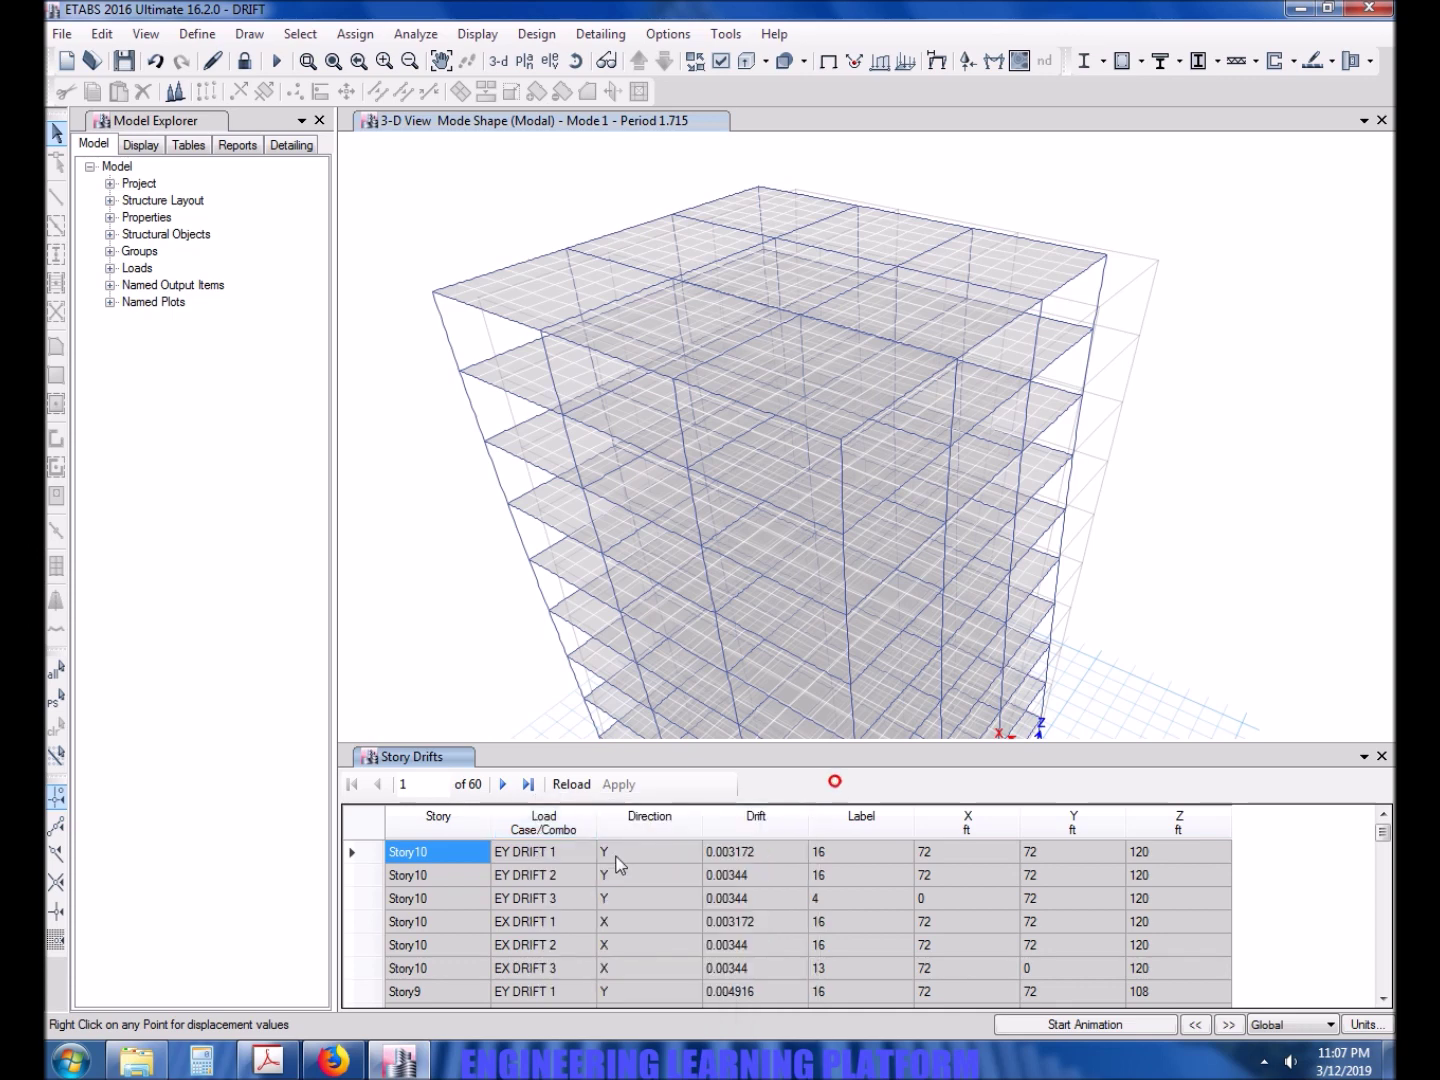
Sort the filtered table by Drift descending, topping out at 0.009473 at Story5
{"action": "left_click", "coordinate": [545, 852]}
{"action": "scroll", "coordinate": [547, 858], "scroll_direction": "down", "scroll_amount": 11}
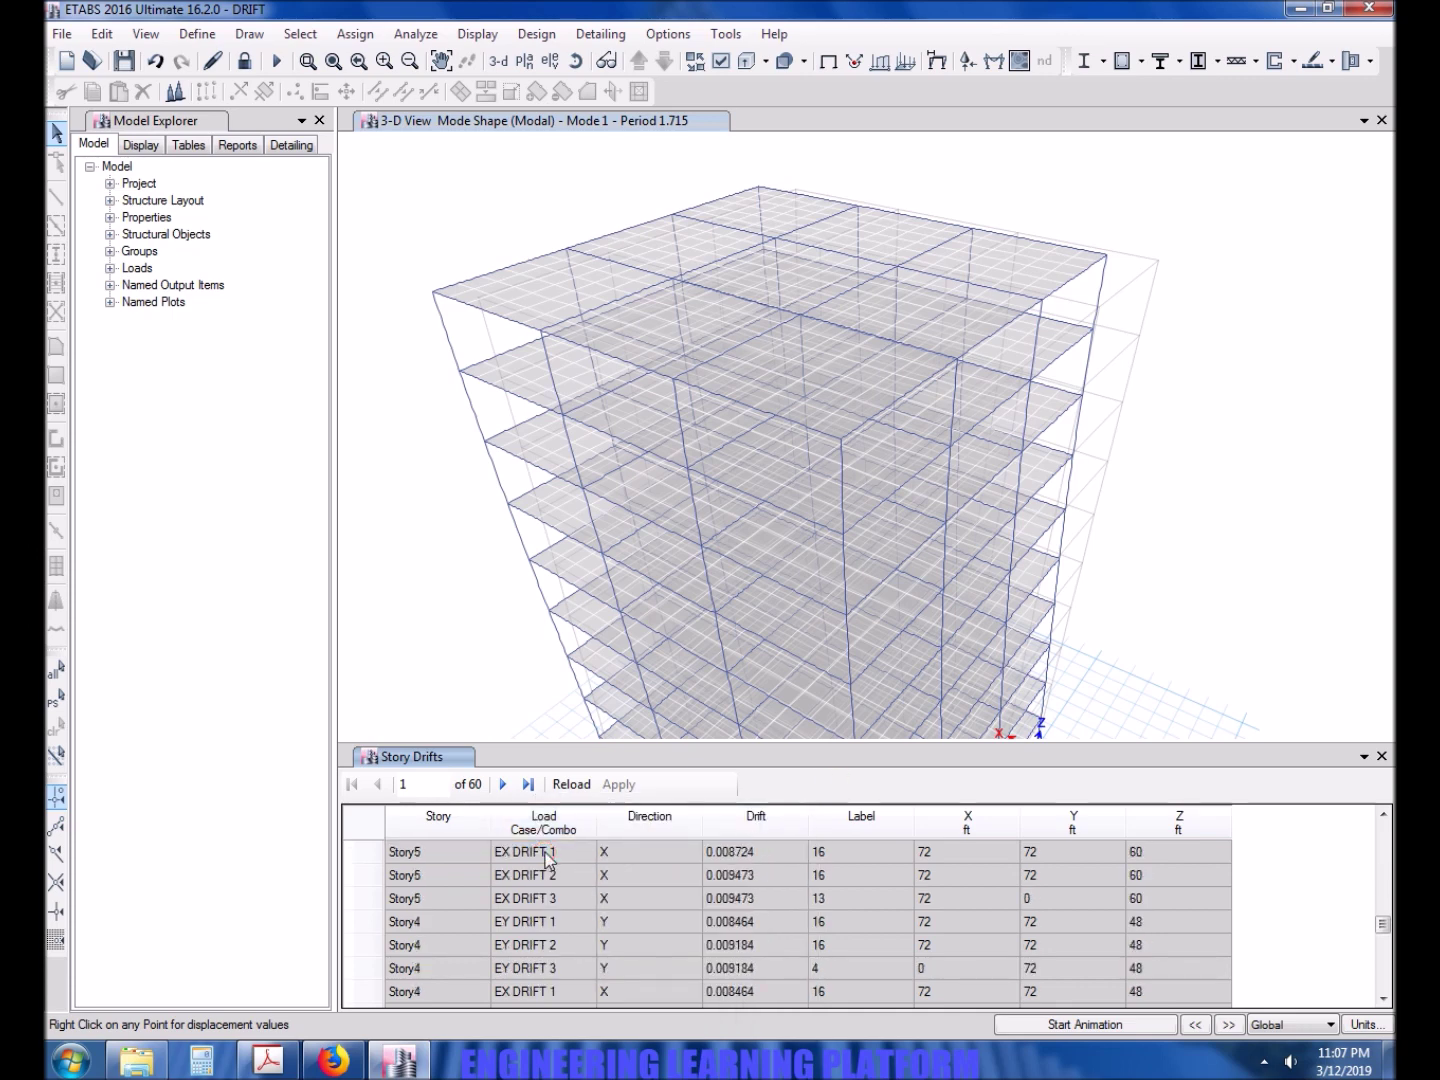
{"action": "scroll", "coordinate": [547, 858], "scroll_direction": "down", "scroll_amount": 6}
{"action": "scroll", "coordinate": [547, 858], "scroll_direction": "up", "scroll_amount": 17}
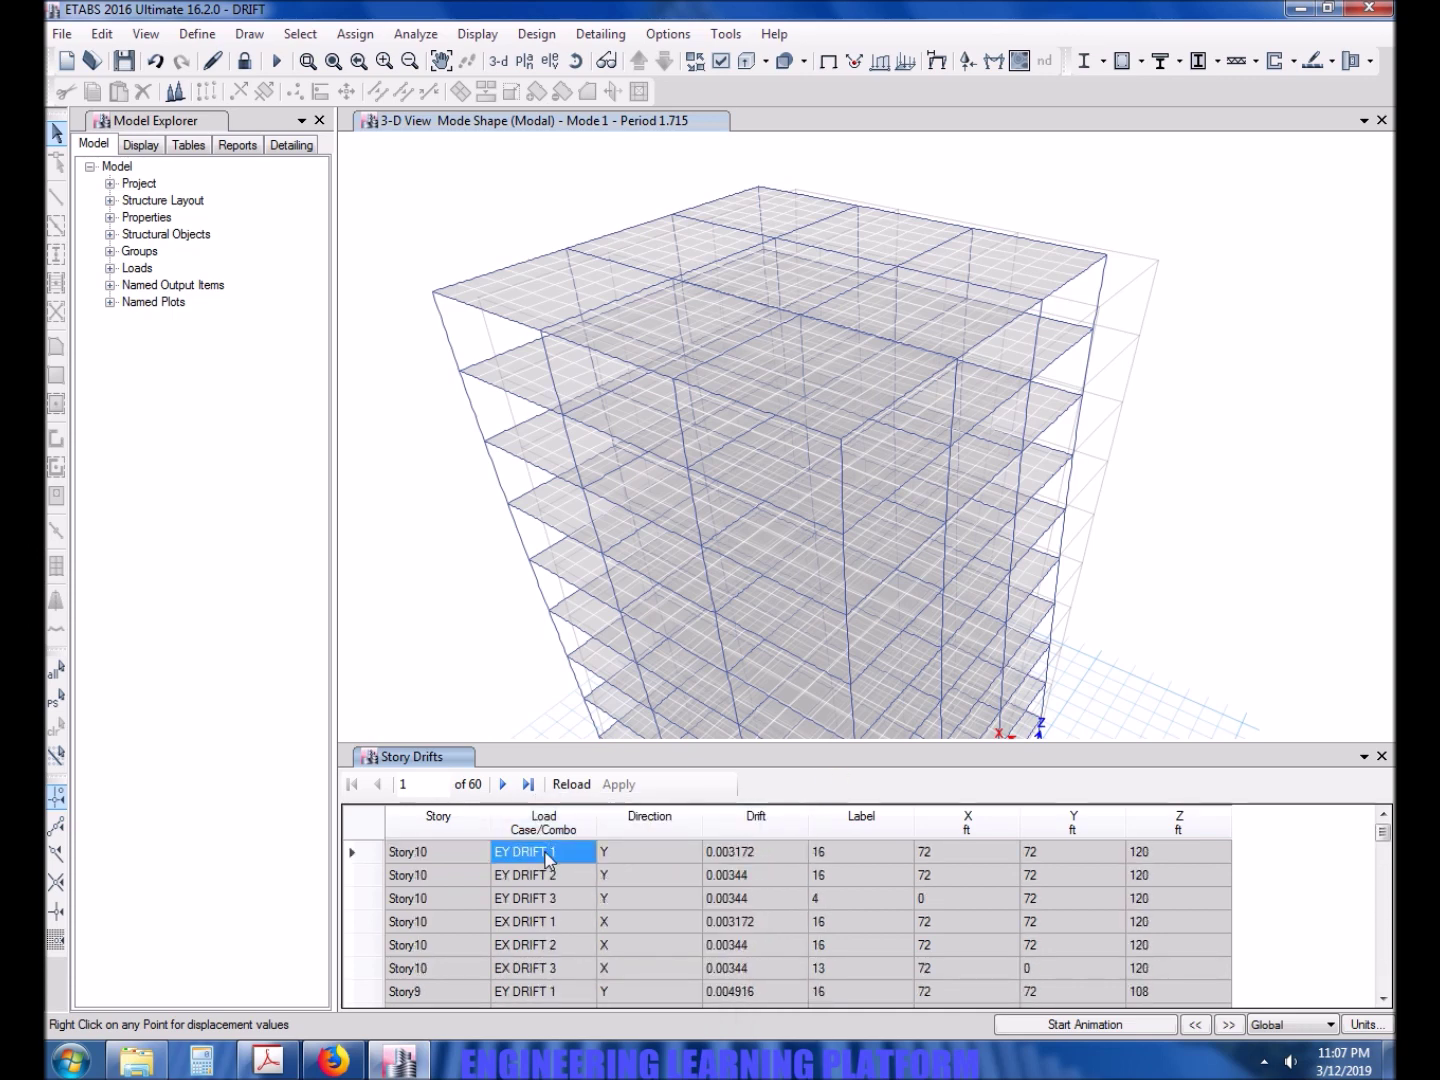
{"action": "left_click", "coordinate": [752, 820]}
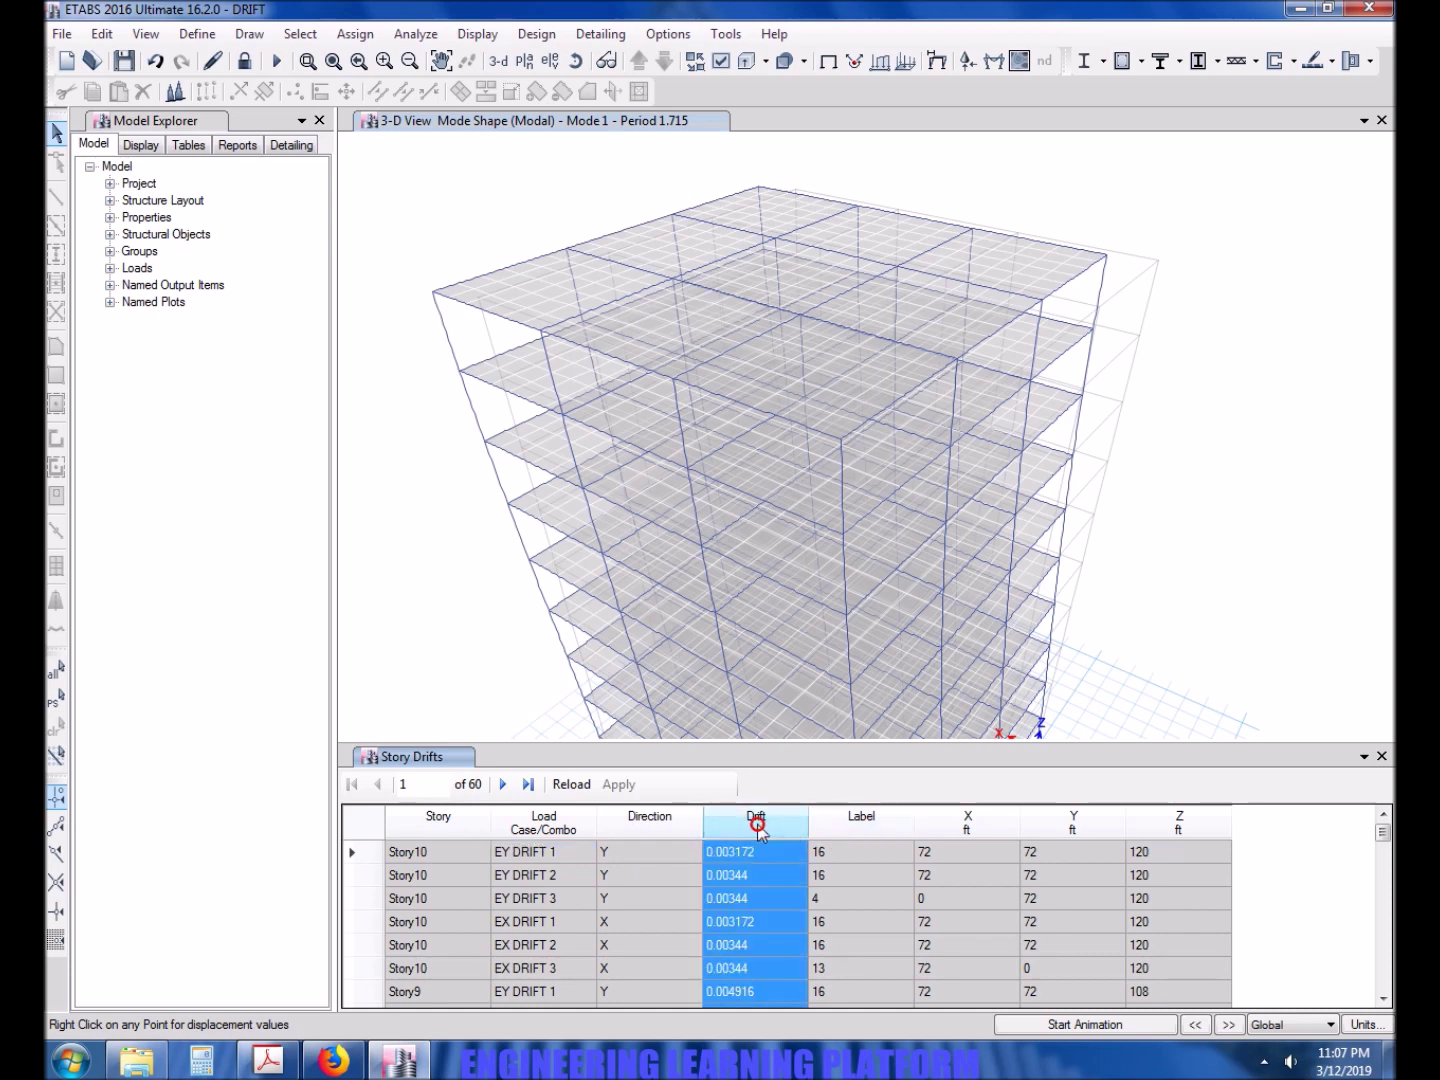
{"action": "left_click", "coordinate": [758, 824]}
{"action": "left_click", "coordinate": [830, 971]}
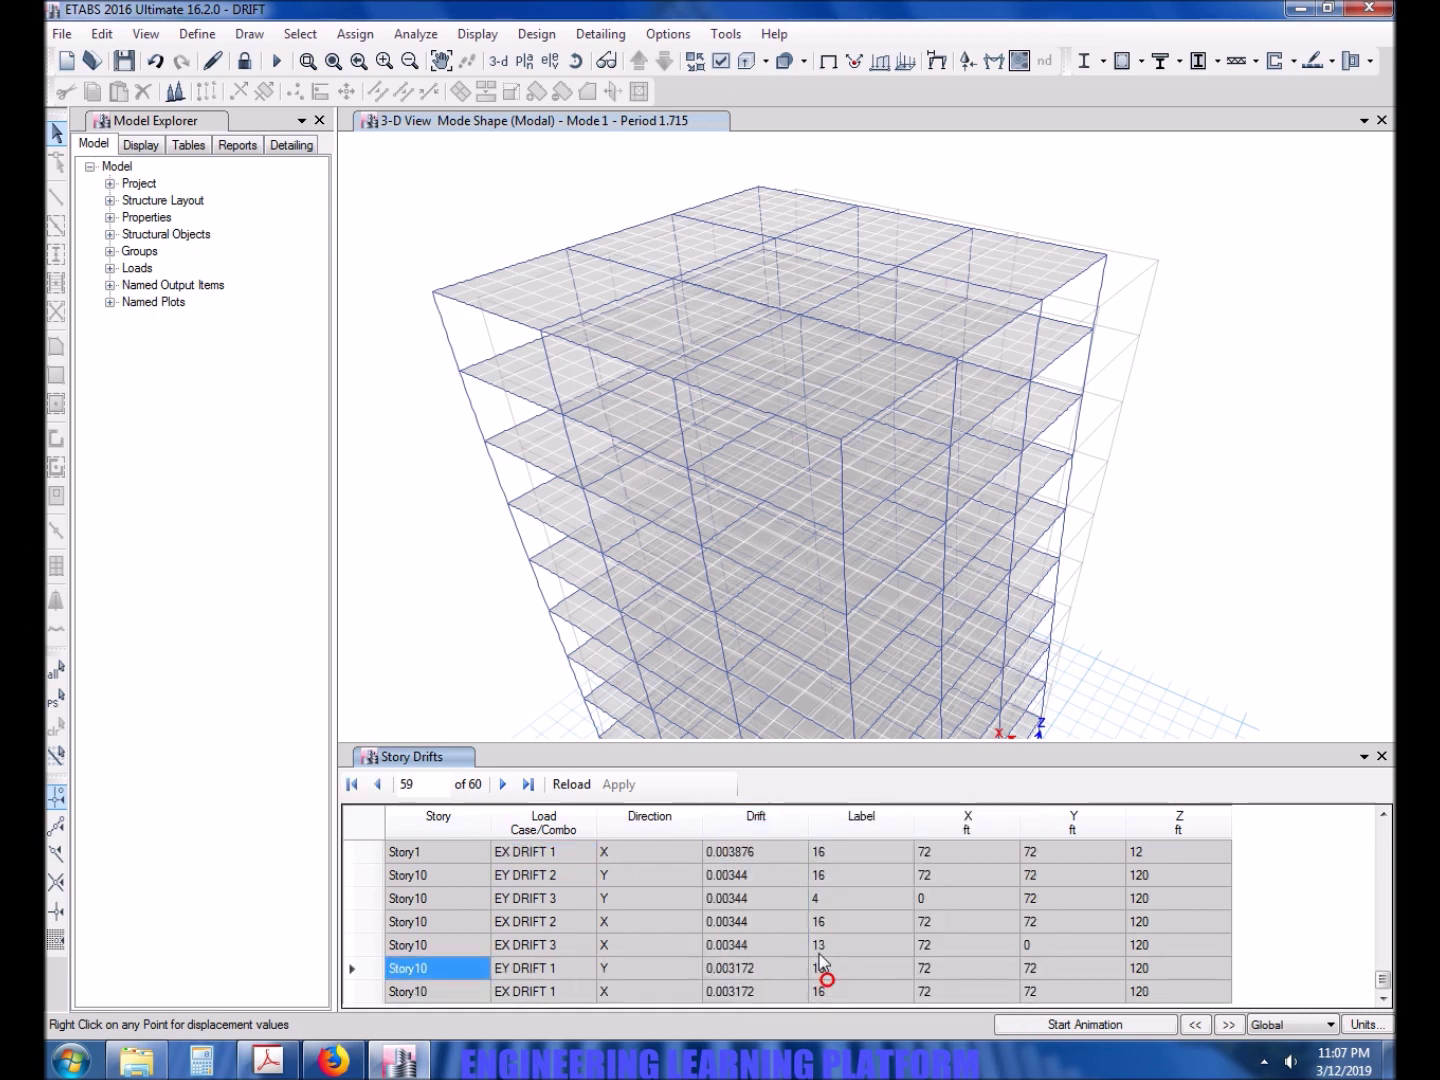
{"action": "left_click", "coordinate": [758, 824]}
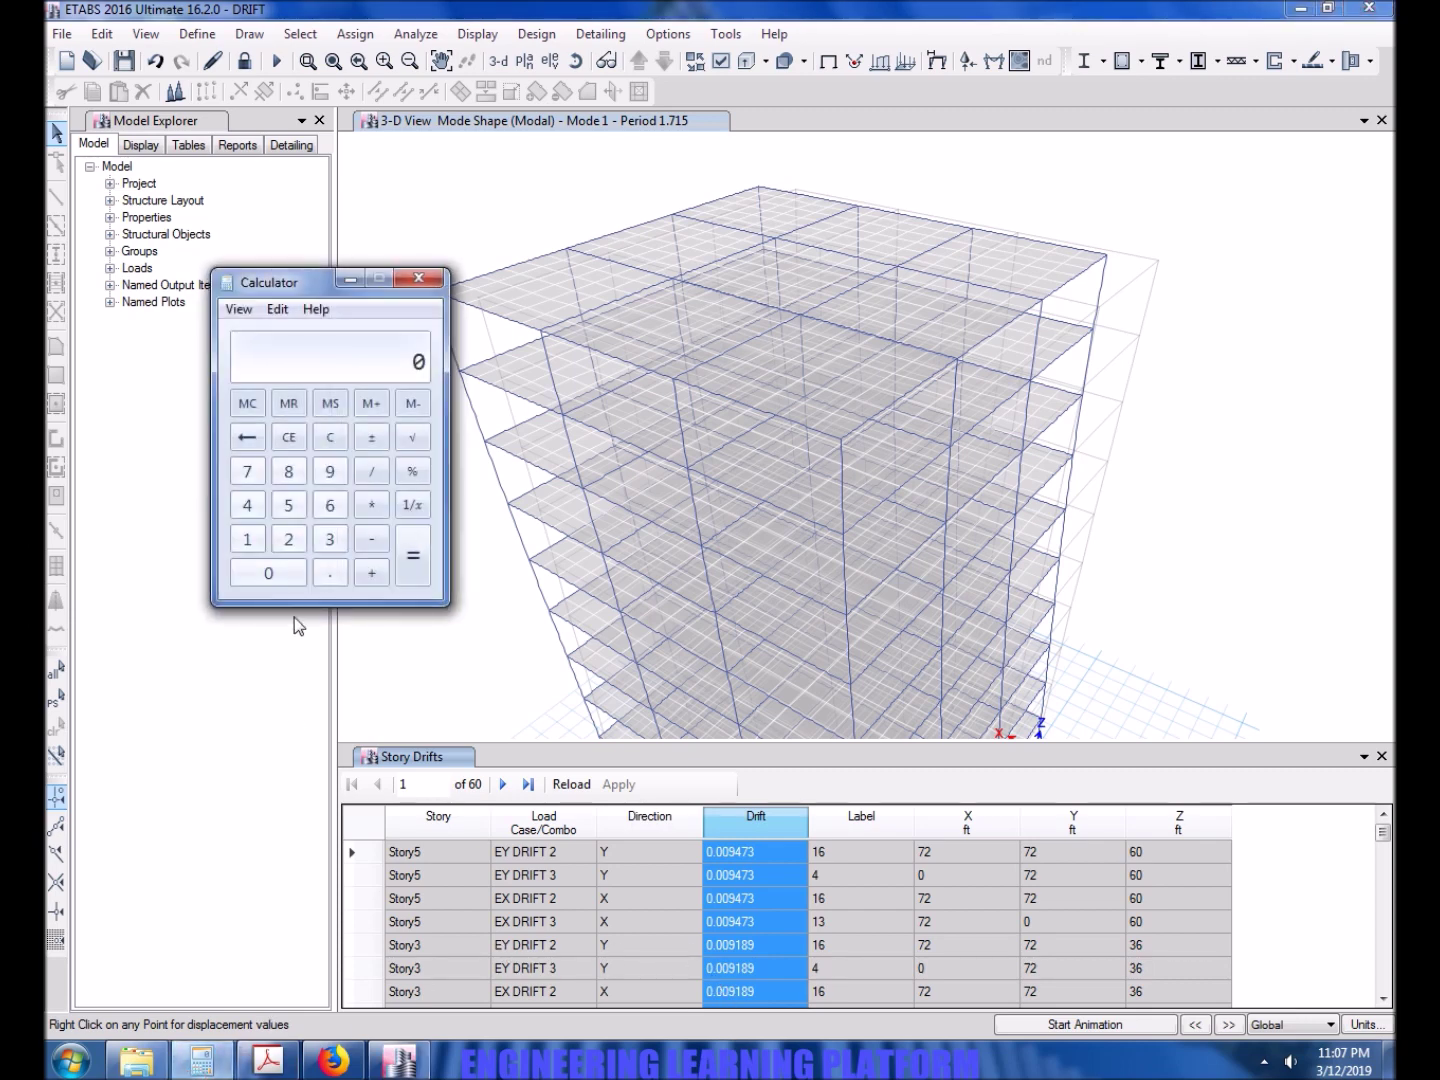
Calculate 0.009473 × 100 in Calculator to get 0.9473
{"action": "left_click", "coordinate": [326, 570]}
{"action": "left_click", "coordinate": [288, 575]}
{"action": "left_click", "coordinate": [288, 575]}
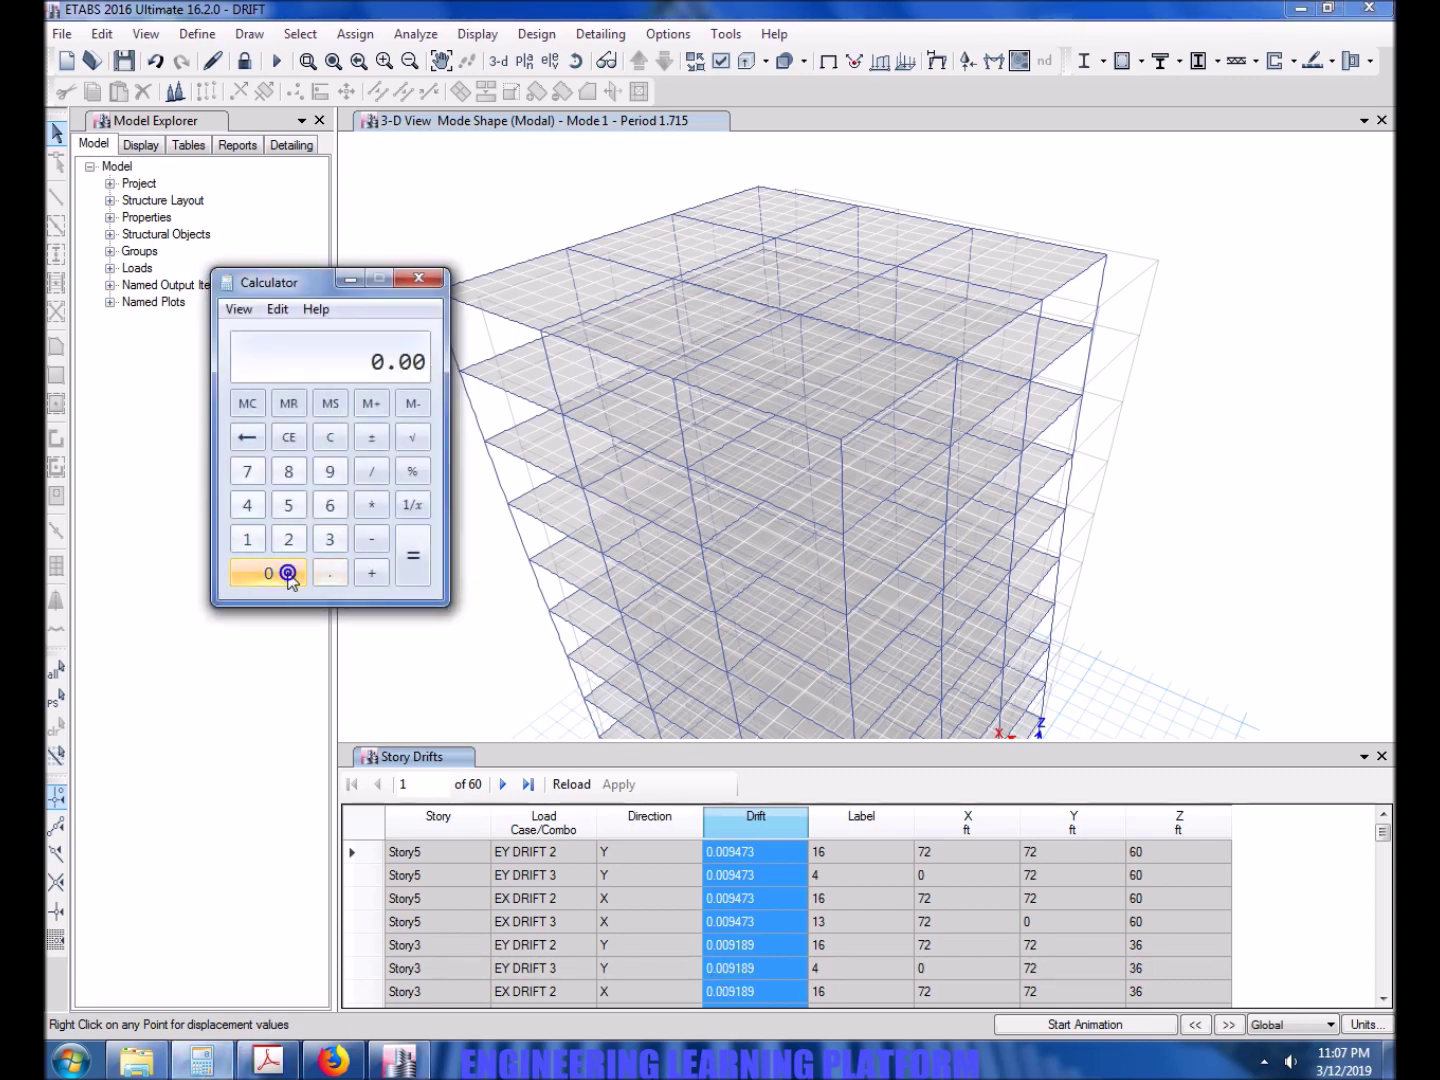
{"action": "left_click", "coordinate": [330, 471]}
{"action": "left_click", "coordinate": [247, 505]}
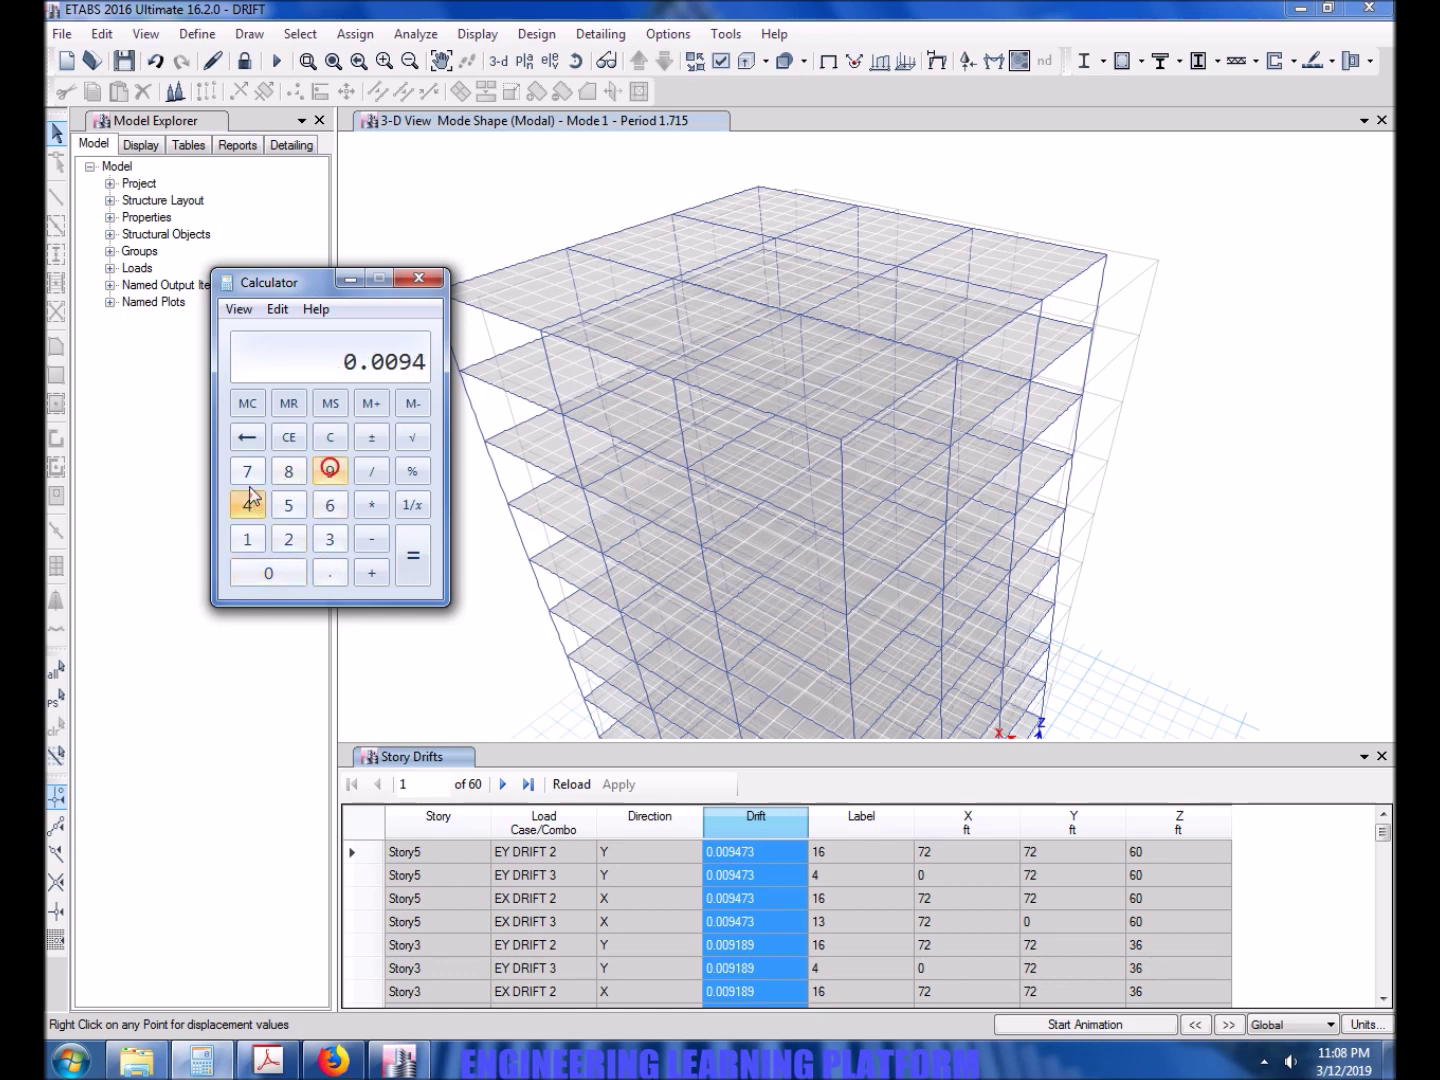
{"action": "left_click", "coordinate": [247, 471]}
{"action": "left_click", "coordinate": [330, 539]}
{"action": "left_click", "coordinate": [368, 507]}
{"action": "left_click", "coordinate": [247, 539]}
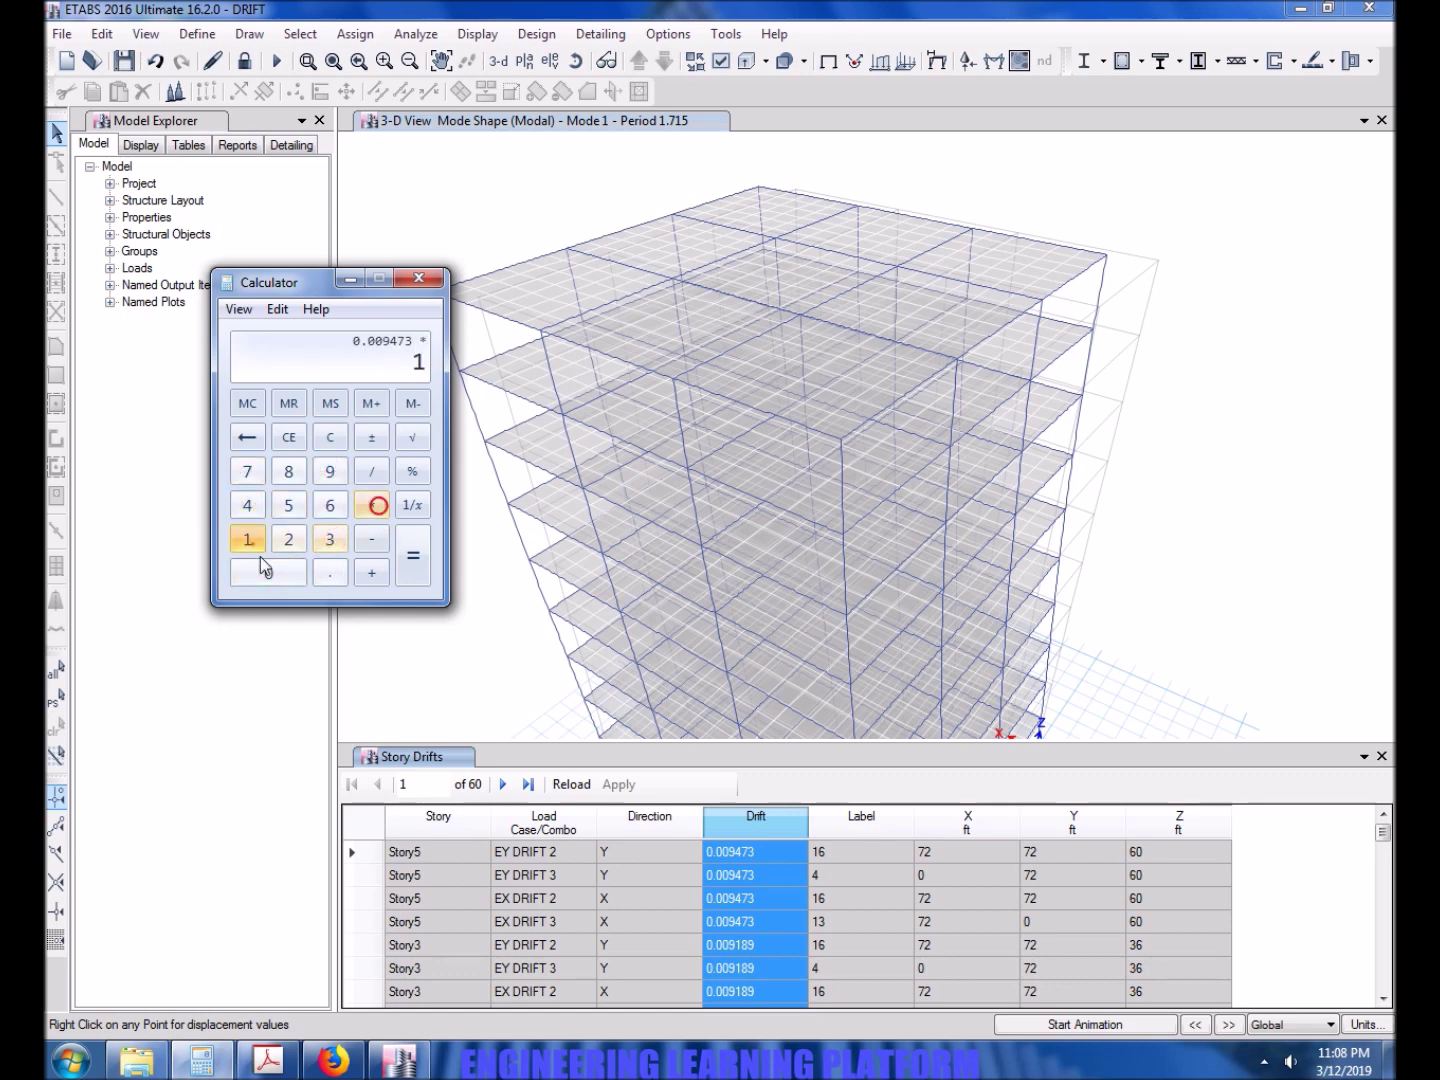
{"action": "left_click", "coordinate": [270, 570]}
{"action": "left_click", "coordinate": [270, 570]}
{"action": "left_click", "coordinate": [270, 570]}
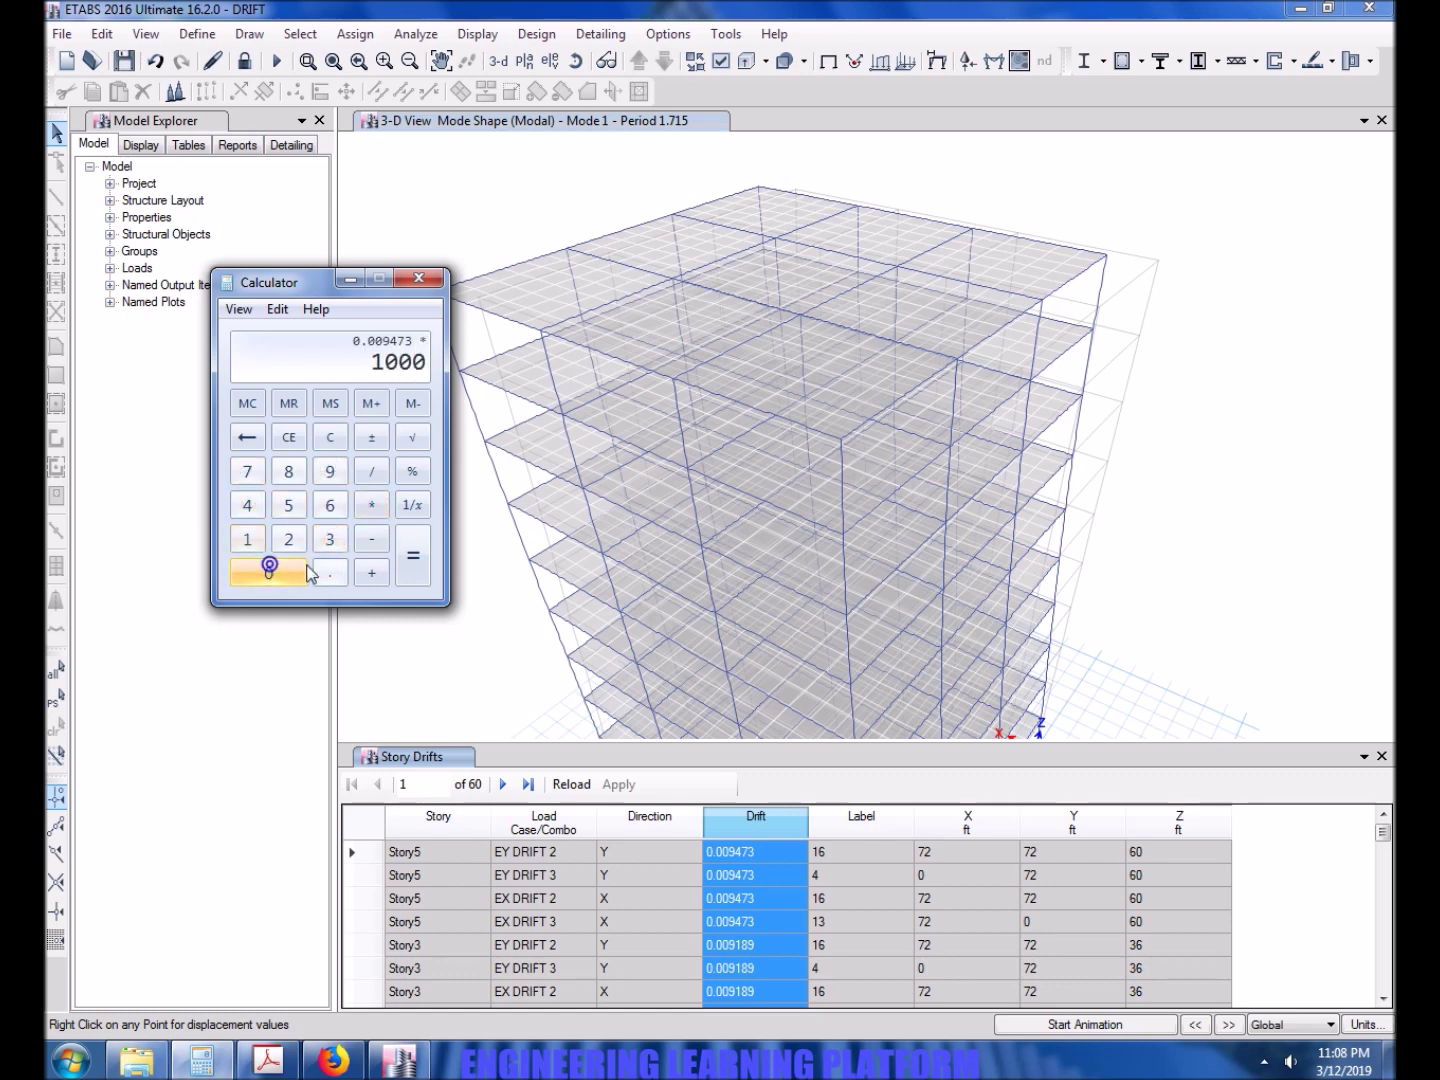
{"action": "left_click", "coordinate": [247, 437]}
{"action": "left_click", "coordinate": [415, 557]}
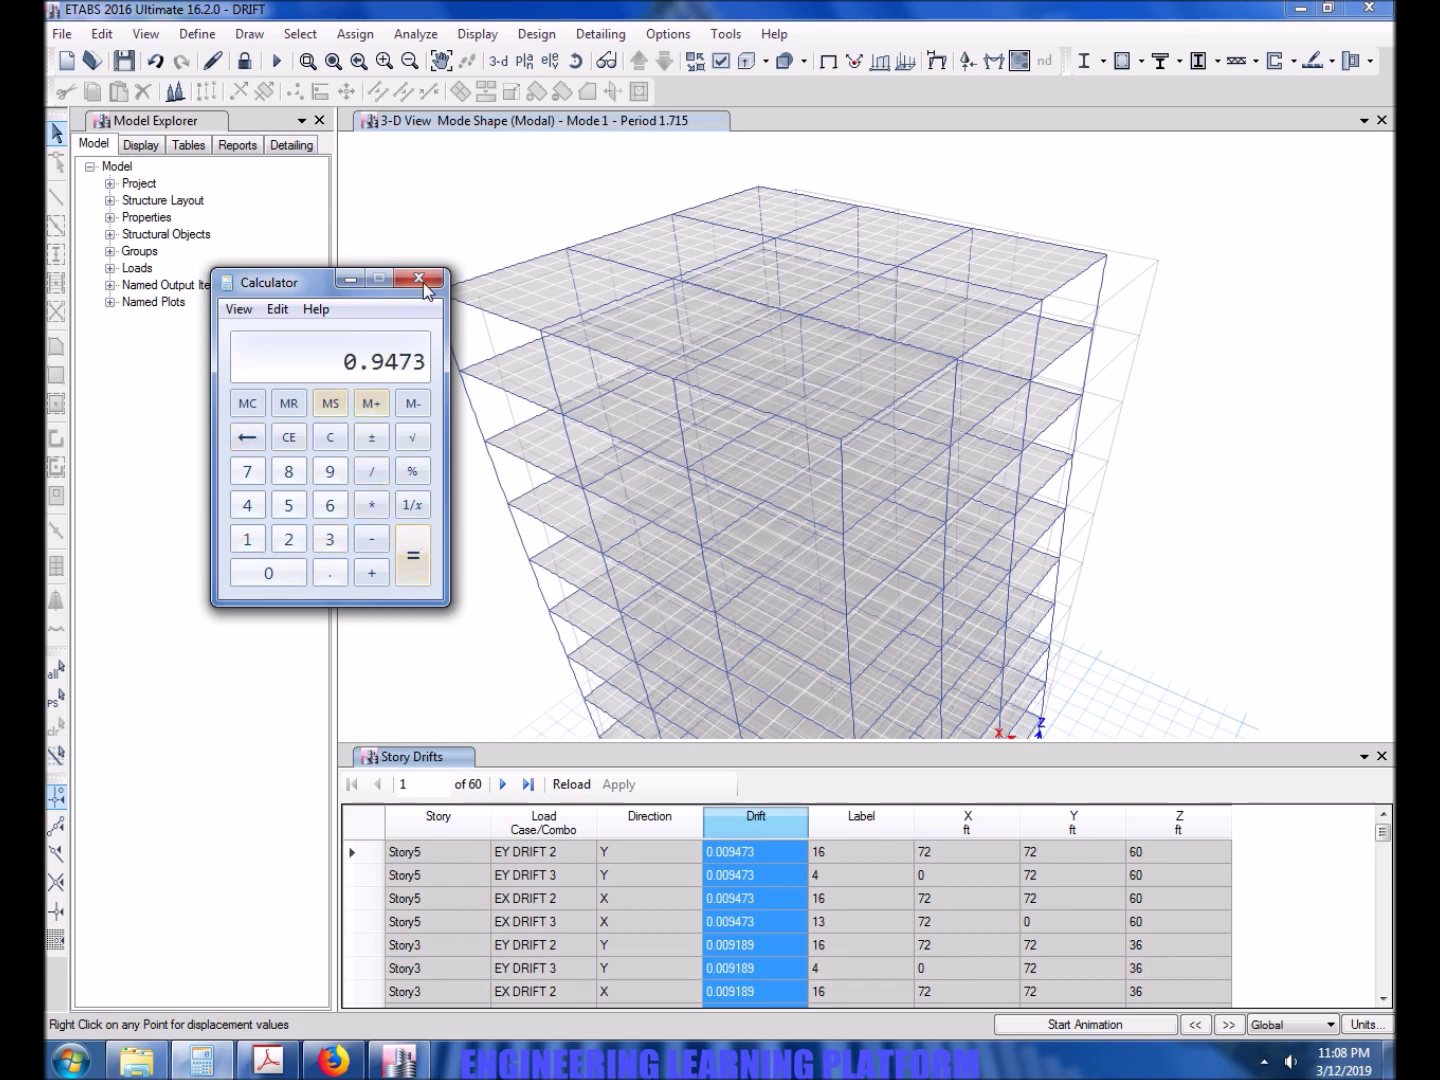